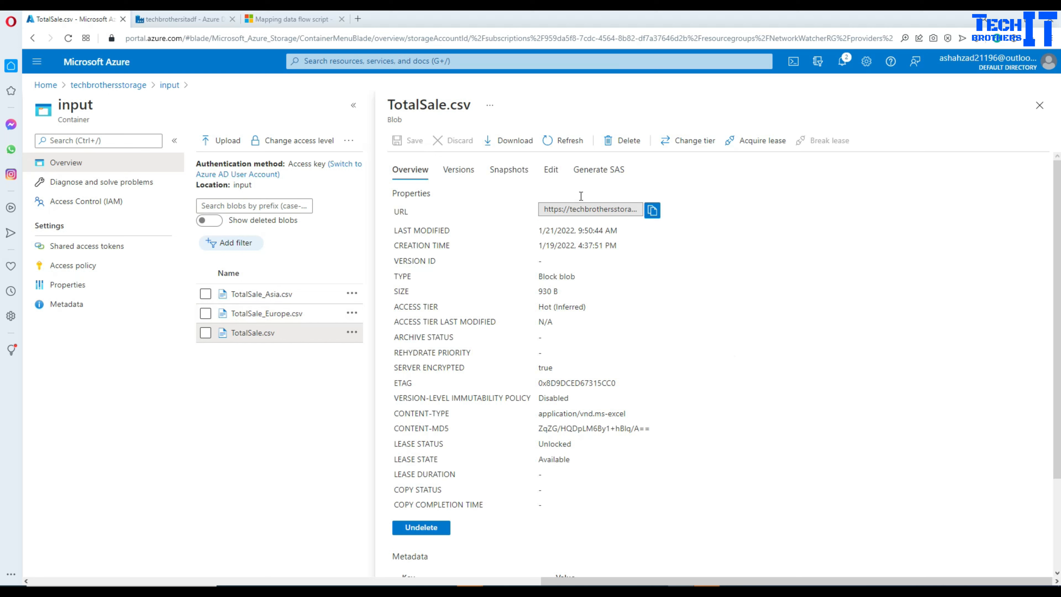
# - Open the contents of TotalSale.csv and review its header columns from id through Region
pyautogui.click(551, 169)
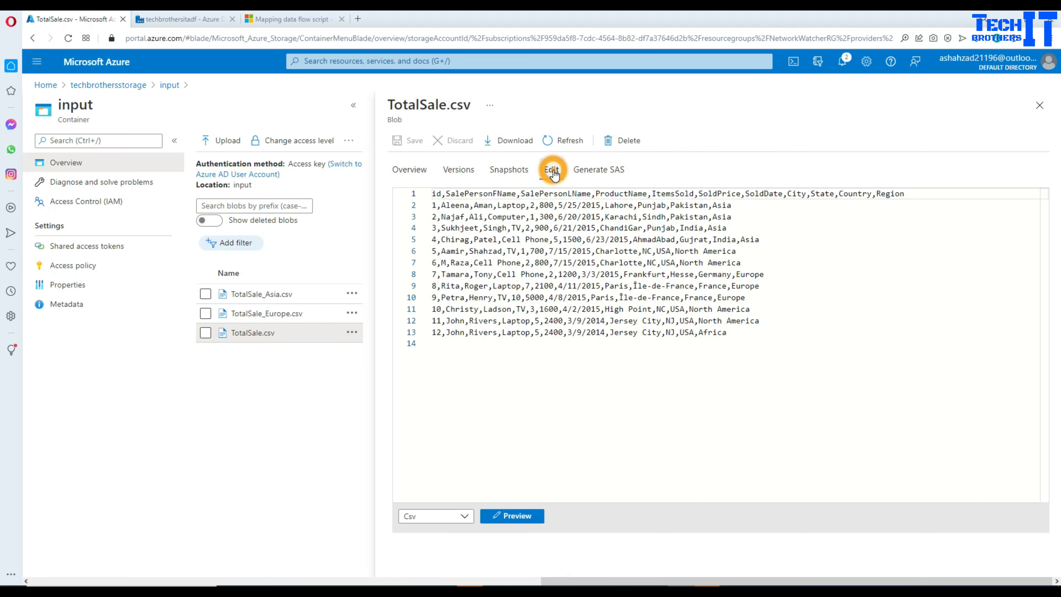
pyautogui.doubleClick(436, 194)
pyautogui.doubleClick(464, 194)
pyautogui.doubleClick(534, 191)
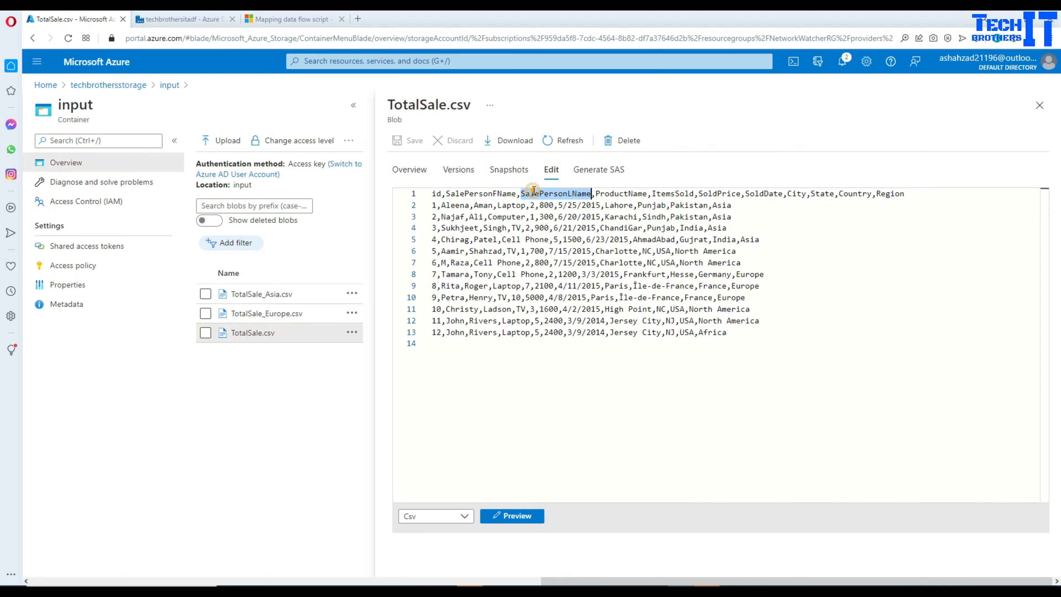
pyautogui.doubleClick(609, 193)
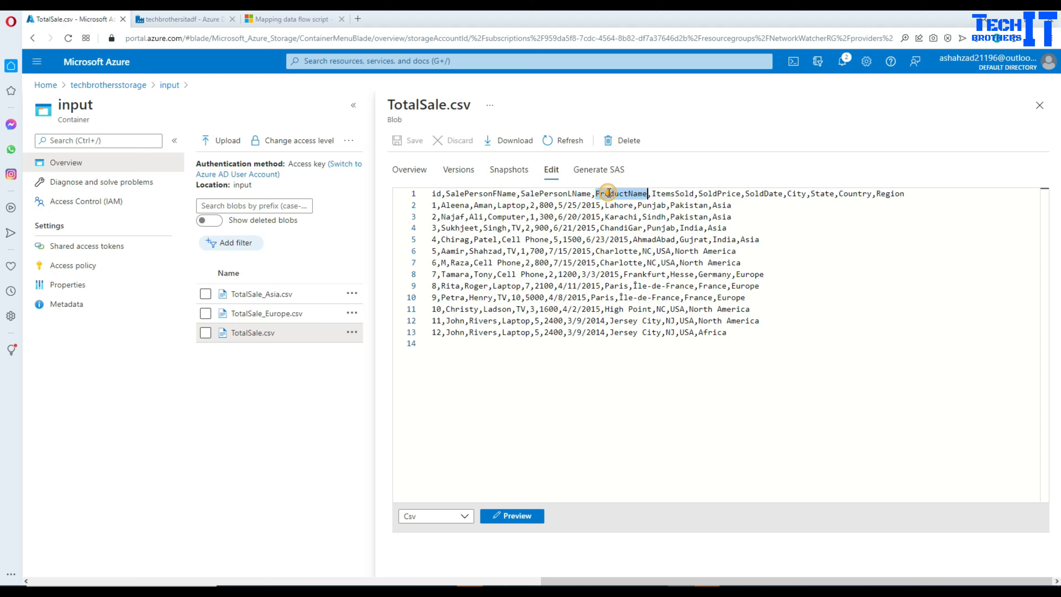
pyautogui.doubleClick(670, 193)
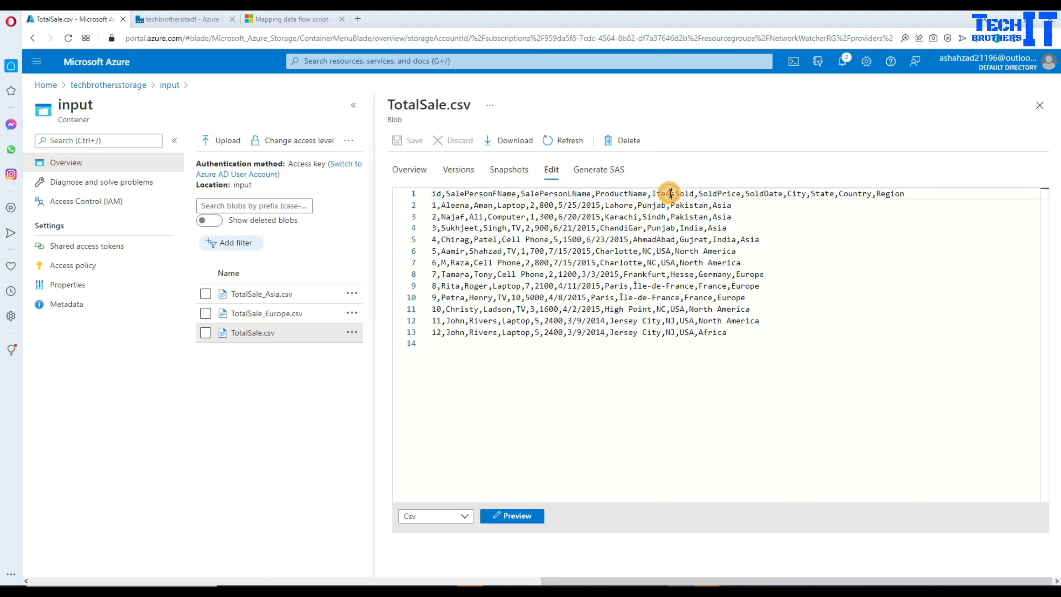
pyautogui.doubleClick(722, 193)
pyautogui.click(764, 193)
pyautogui.doubleClick(764, 193)
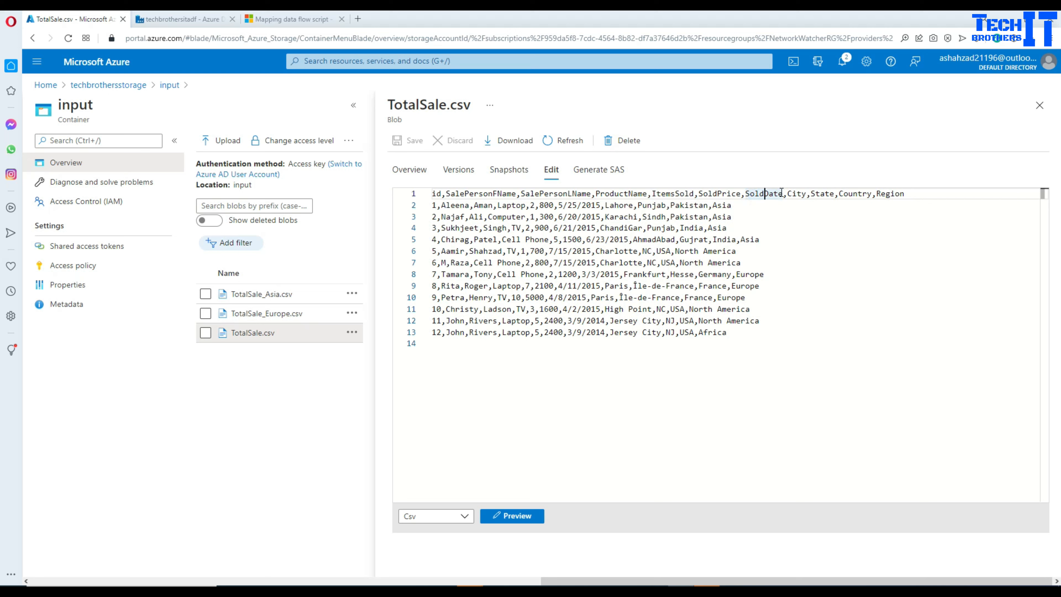
pyautogui.click(795, 193)
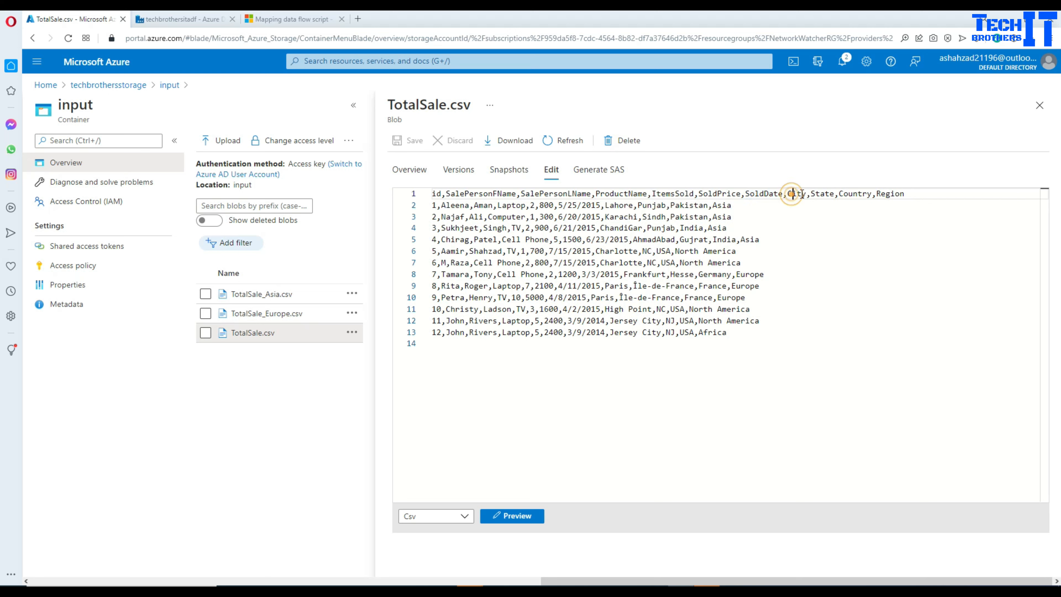
pyautogui.click(820, 194)
pyautogui.click(856, 193)
pyautogui.click(892, 194)
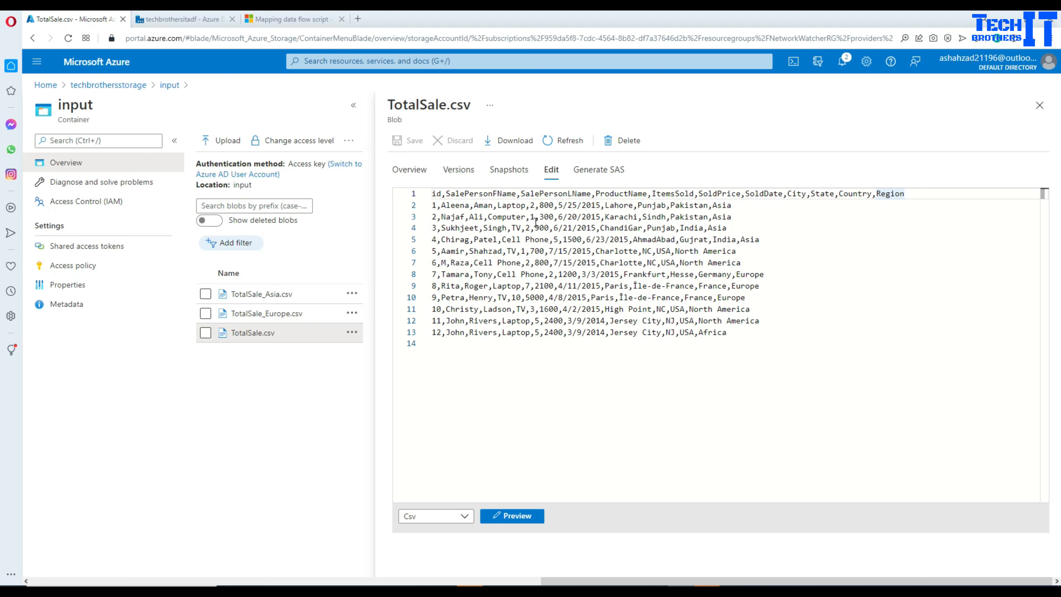
# - Examine how the TotalSale.csv header columns group into salesperson, product and location fields
pyautogui.moveTo(592, 193); pyautogui.dragTo(436, 193)
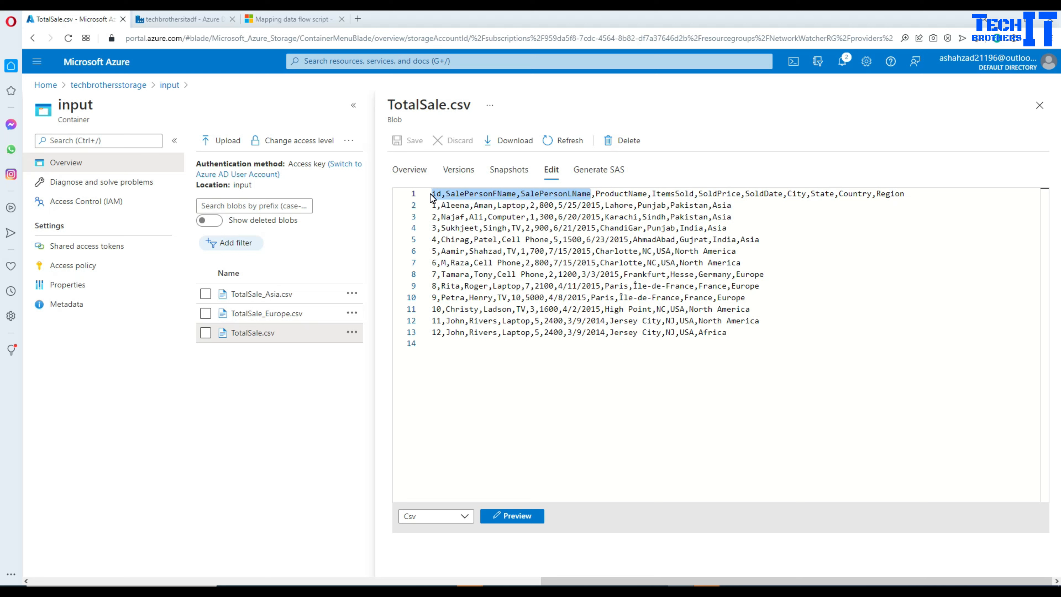
pyautogui.doubleClick(607, 192)
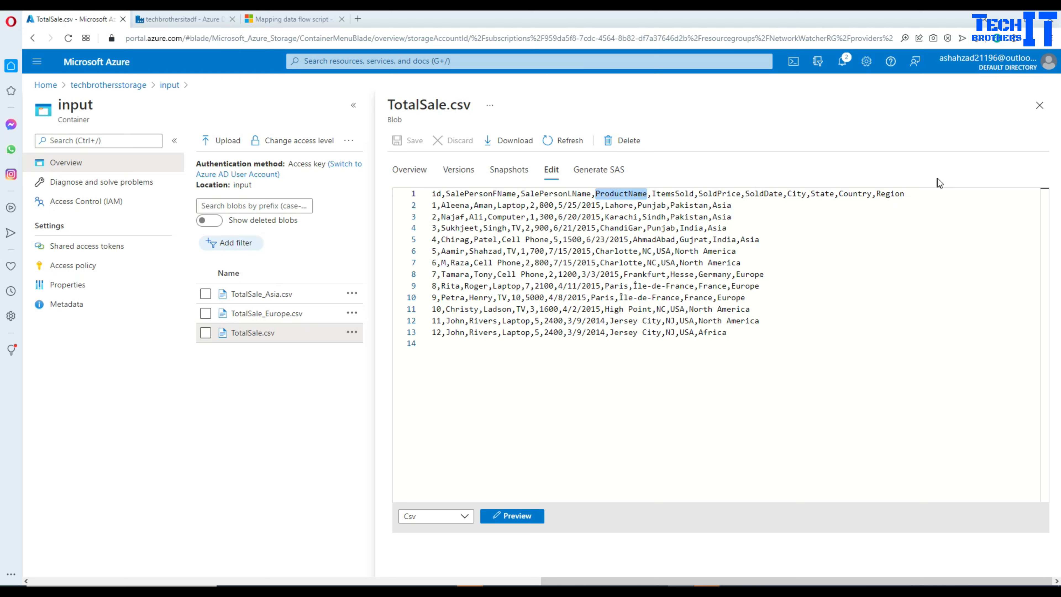
pyautogui.moveTo(918, 194); pyautogui.dragTo(784, 195)
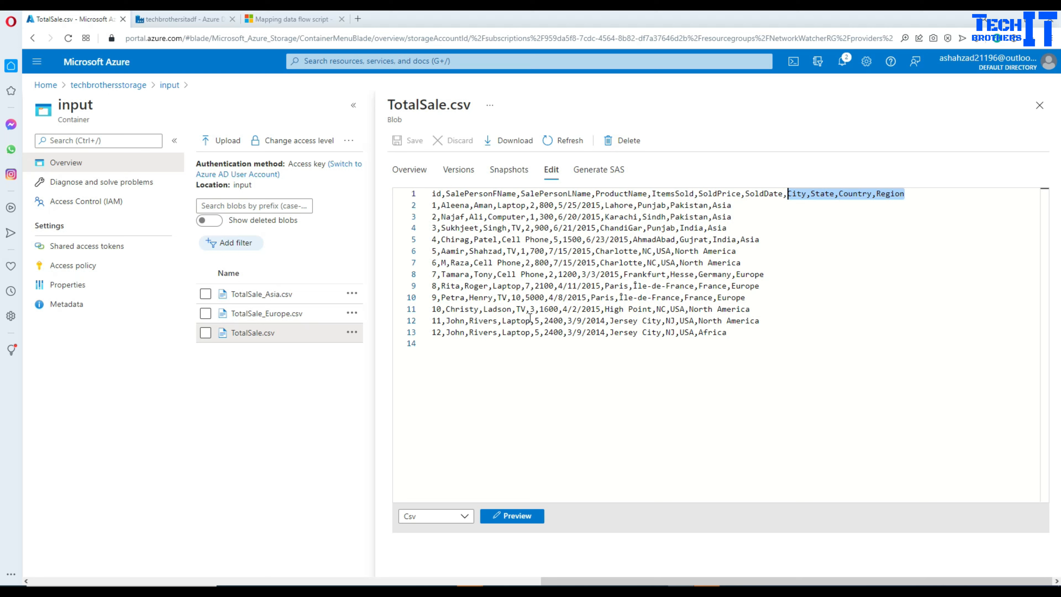
# - Switch to SQL Server Management Studio and review the create table statements for dbo.Product, dbo.SalePerson and dbo.Region
pyautogui.hotkey('alt', 'Tab')
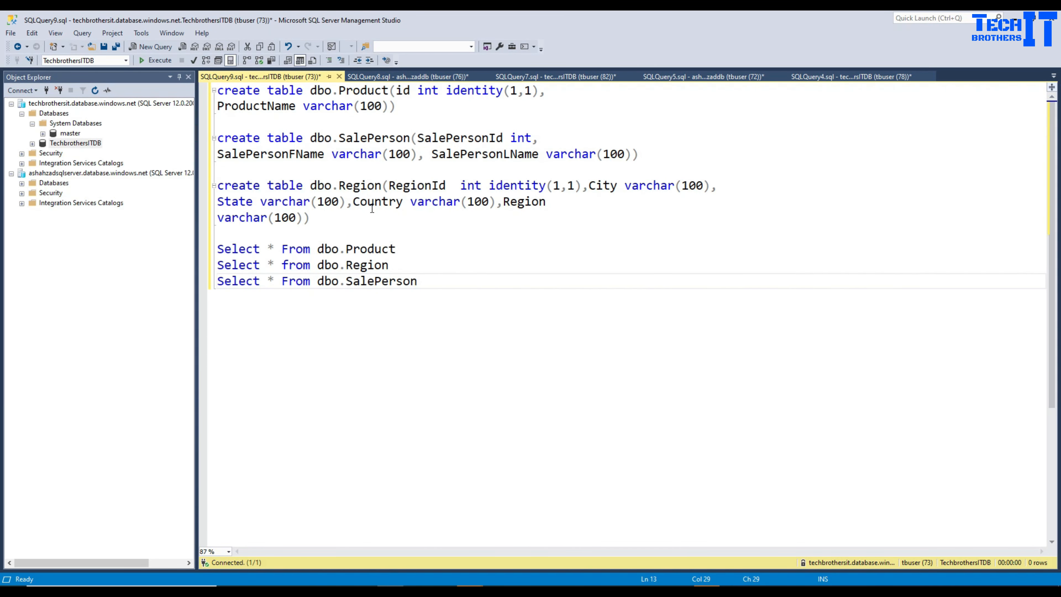
pyautogui.moveTo(310, 95); pyautogui.dragTo(387, 97)
pyautogui.click(401, 92)
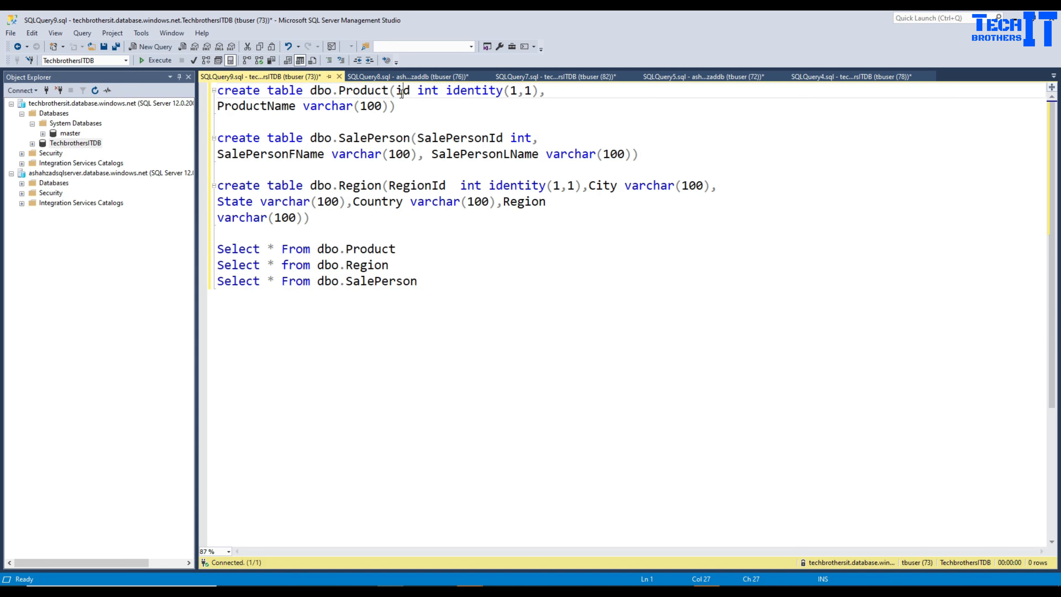
pyautogui.click(440, 93)
pyautogui.moveTo(541, 96); pyautogui.dragTo(418, 92)
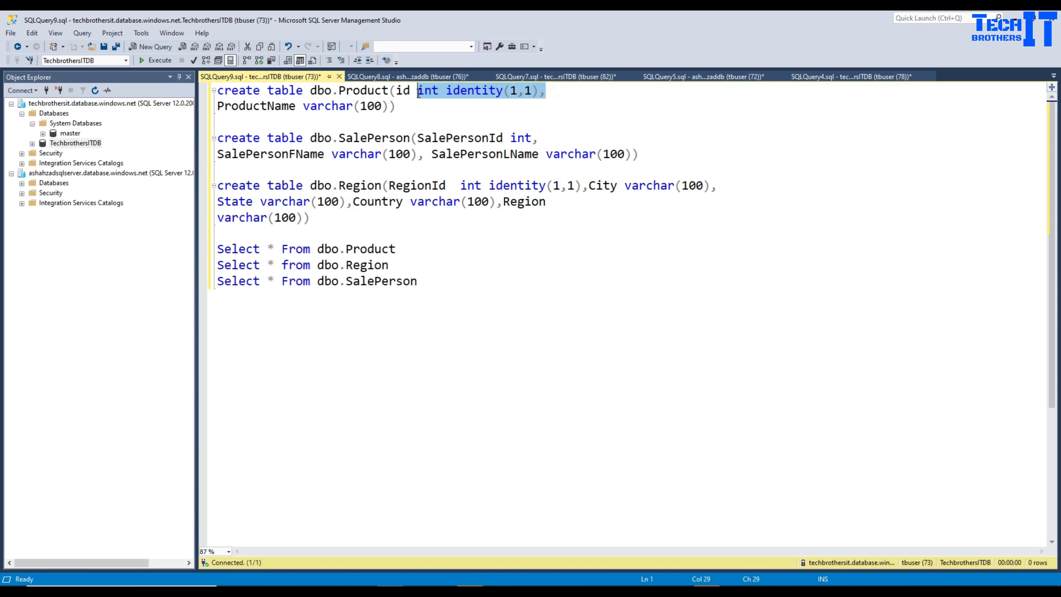
pyautogui.doubleClick(277, 108)
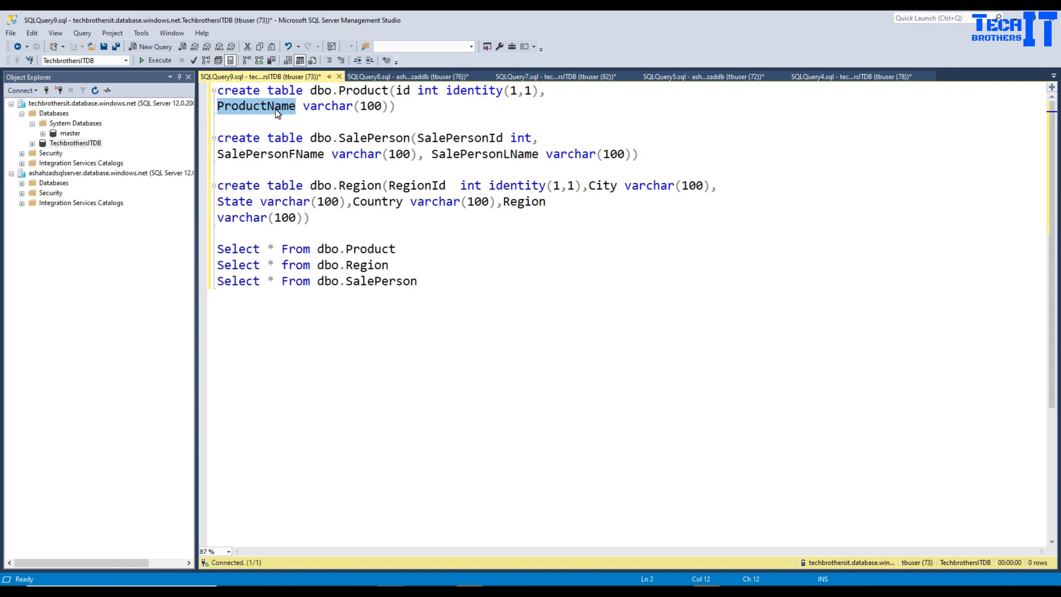
pyautogui.doubleClick(353, 138)
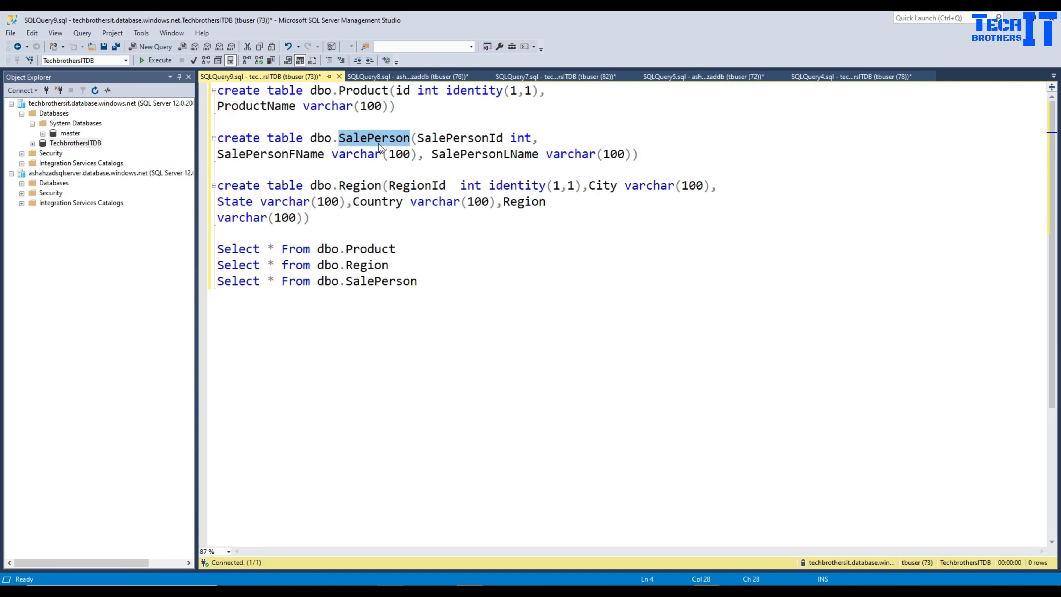
pyautogui.doubleClick(423, 140)
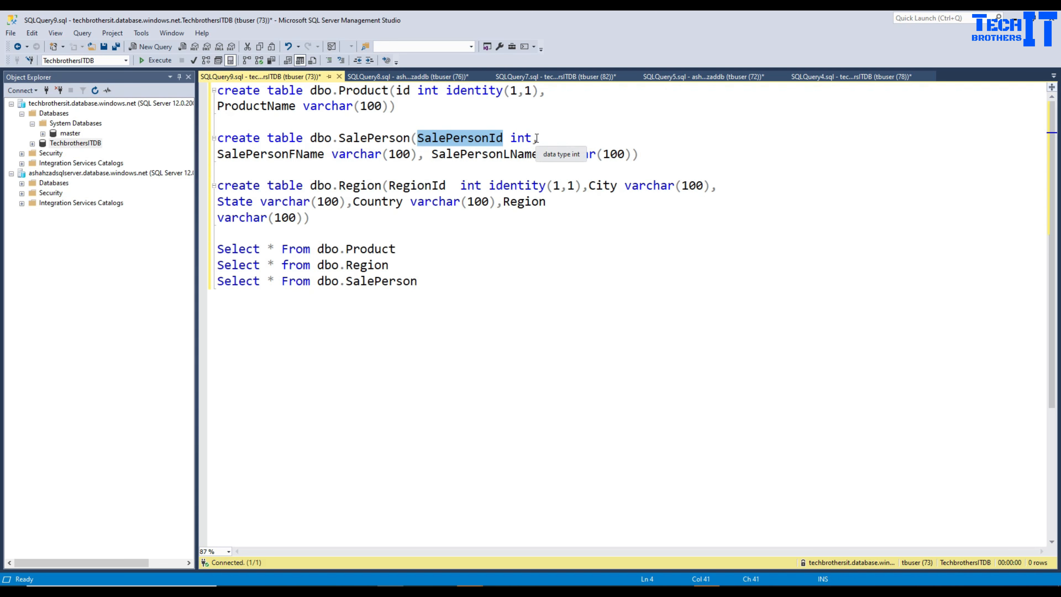
pyautogui.doubleClick(287, 154)
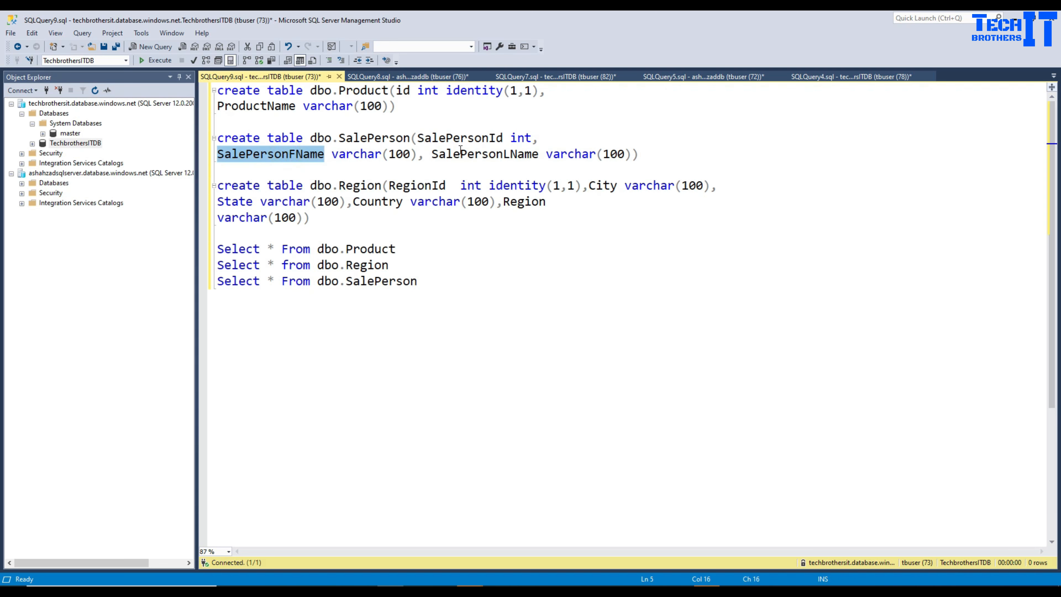
pyautogui.doubleClick(451, 154)
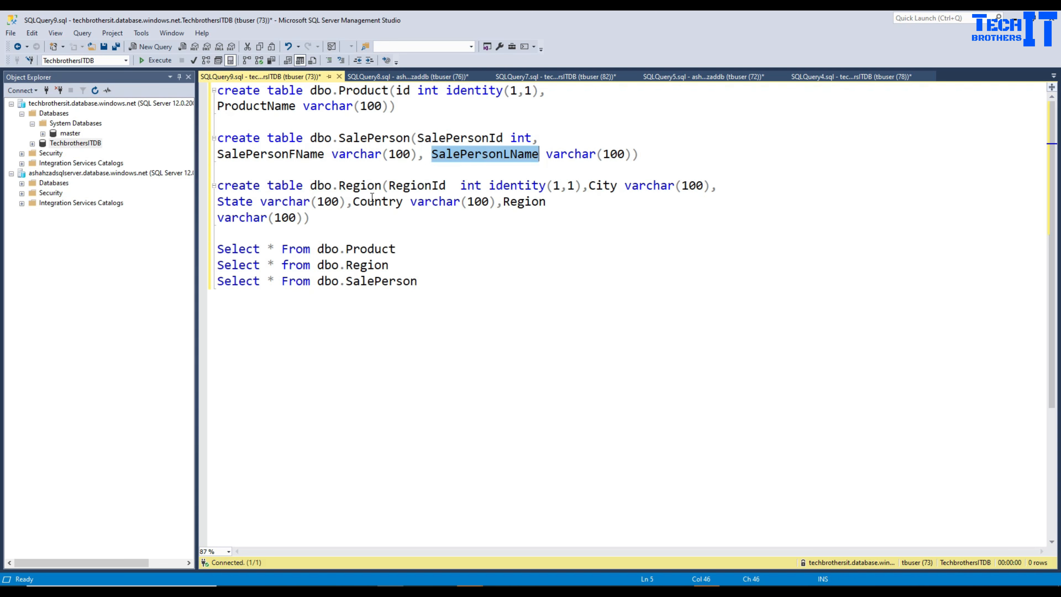
pyautogui.doubleClick(417, 185)
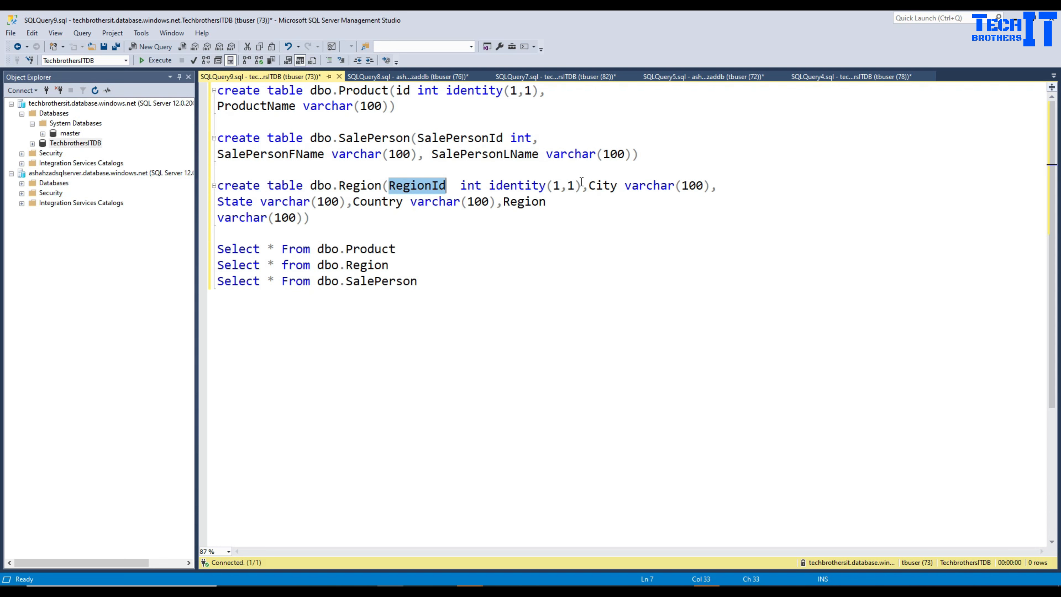
pyautogui.moveTo(582, 185); pyautogui.dragTo(460, 185)
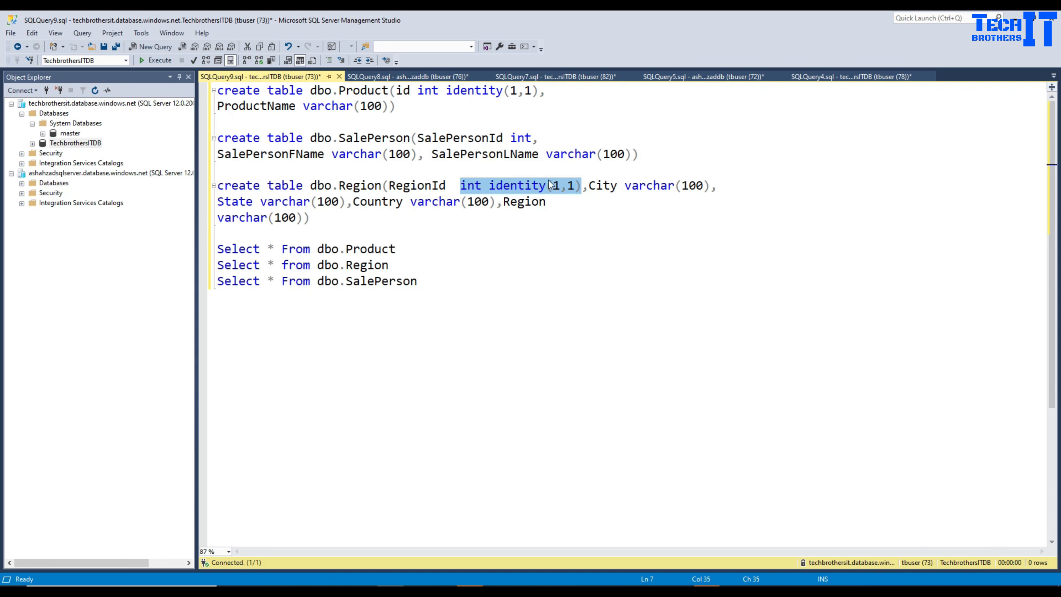
pyautogui.doubleClick(603, 185)
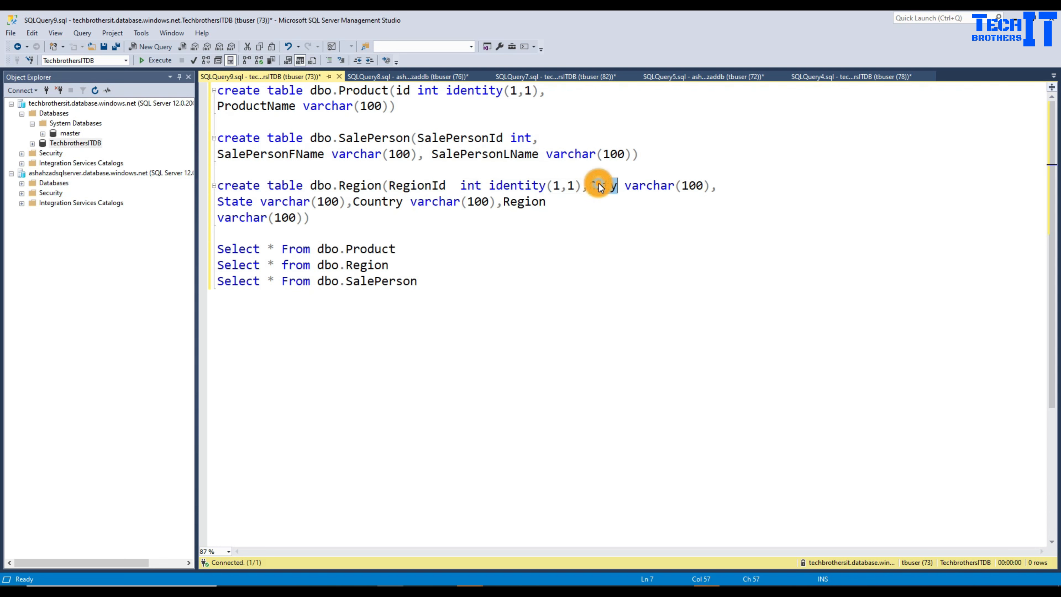
pyautogui.click(388, 202)
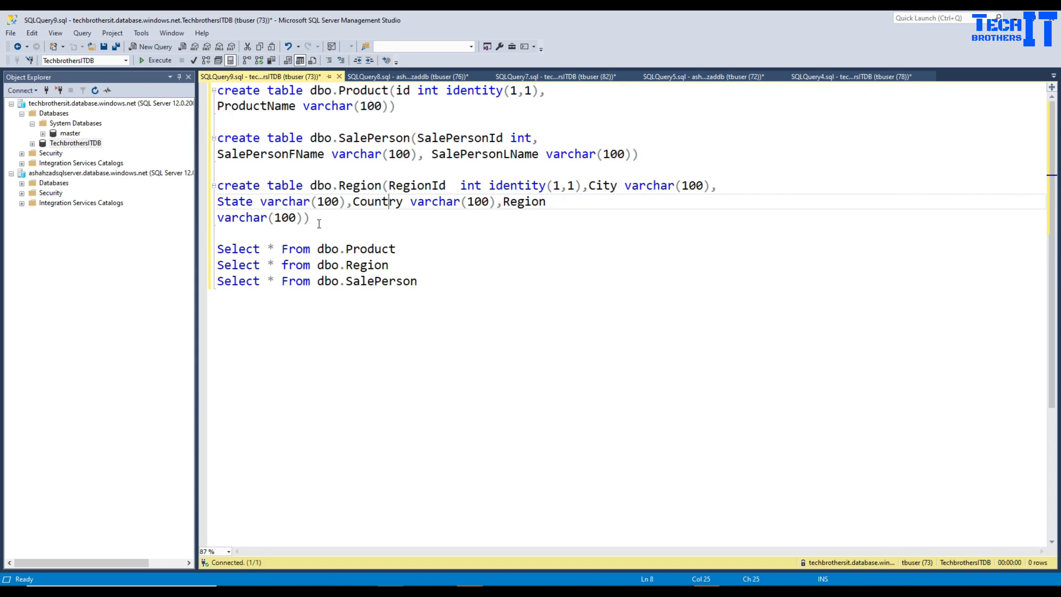
# - Run only the three create table statements in TechbrothersITDB and refresh that database's list of tables
pyautogui.moveTo(319, 224); pyautogui.dragTo(218, 91)
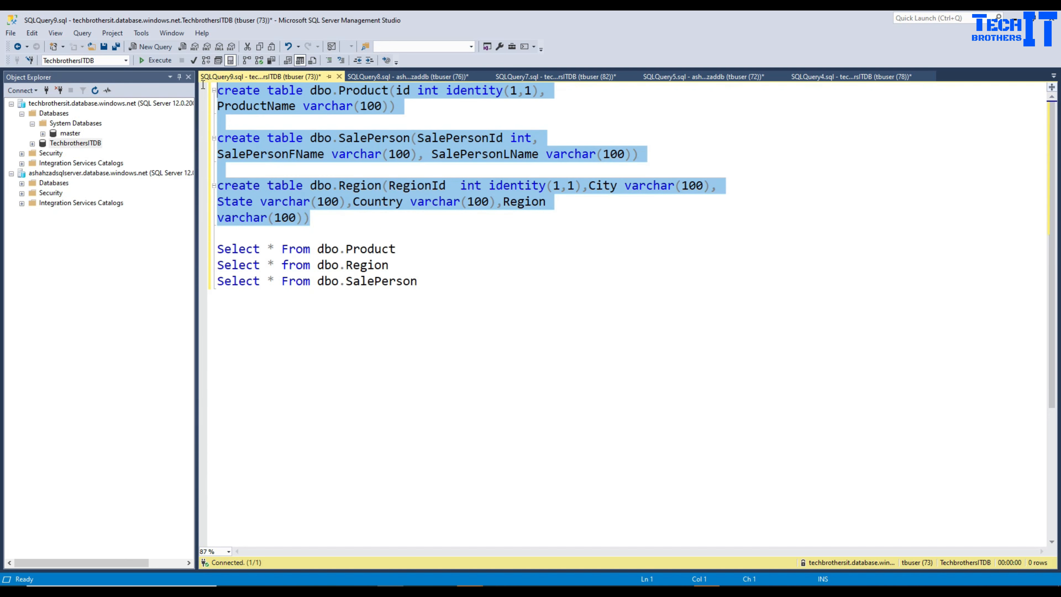
pyautogui.click(165, 61)
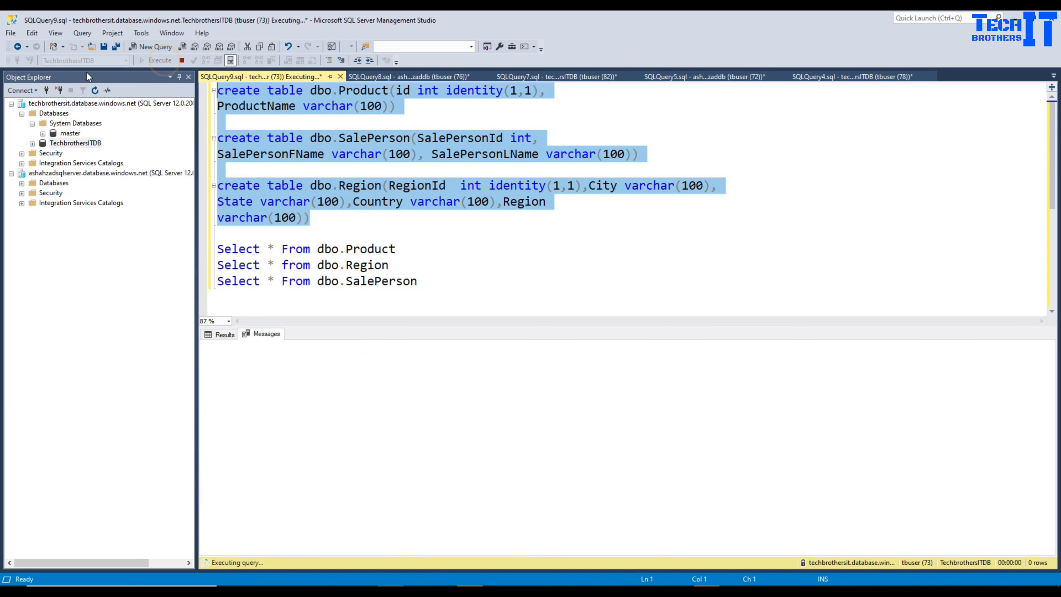
pyautogui.doubleClick(42, 145)
pyautogui.doubleClick(63, 163)
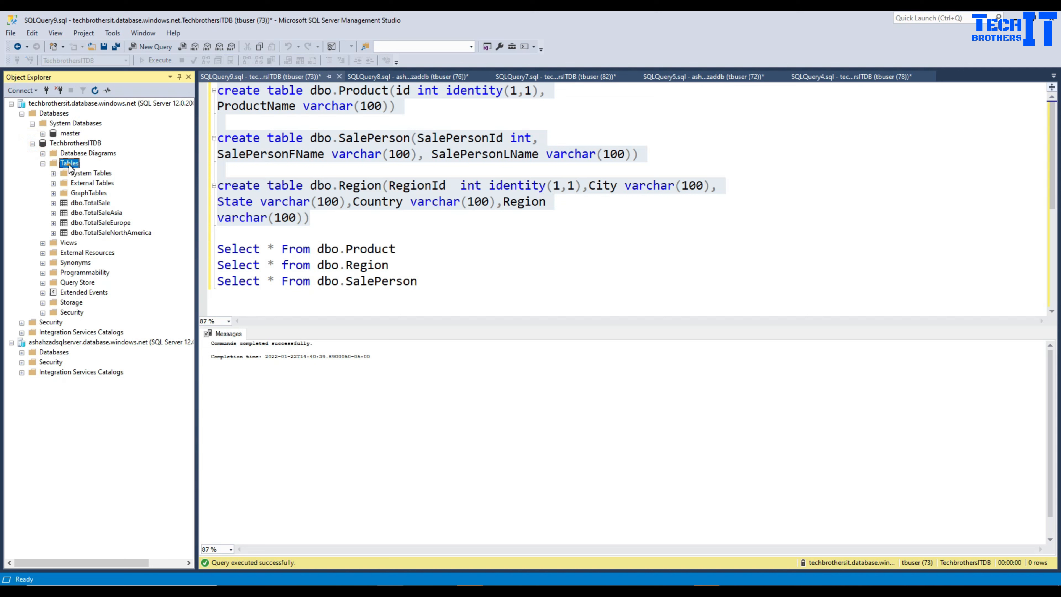
pyautogui.click(95, 91)
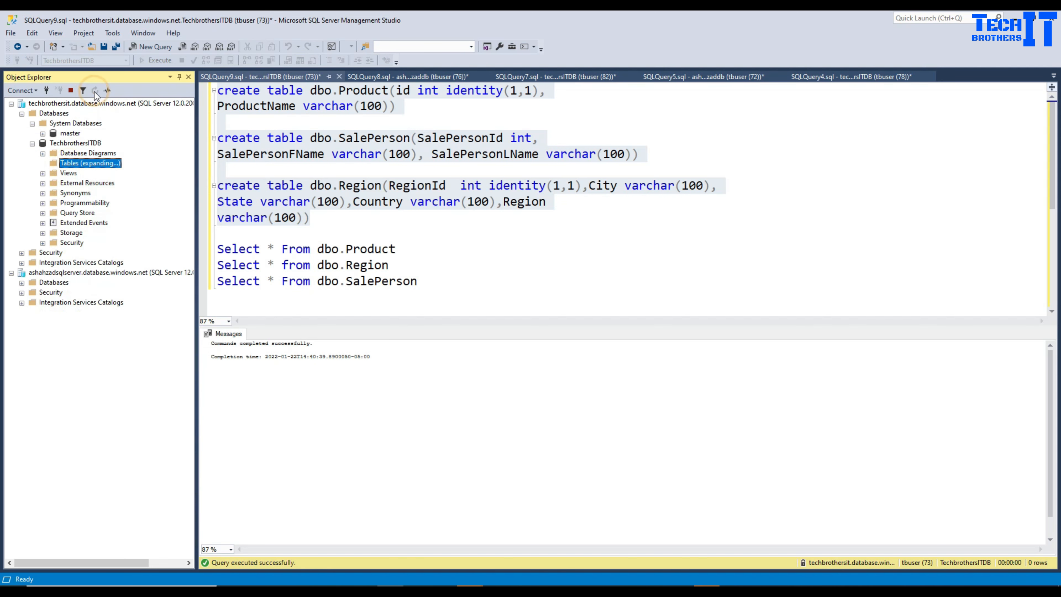
# - Run the three select queries on dbo.Product, dbo.Region and dbo.SalePerson to check the tables' contents
pyautogui.click(393, 235)
pyautogui.moveTo(217, 261)
pyautogui.mouseDown()
pyautogui.moveTo(433, 286)
pyautogui.moveTo(207, 248)
pyautogui.mouseUp()
pyautogui.click(405, 268)
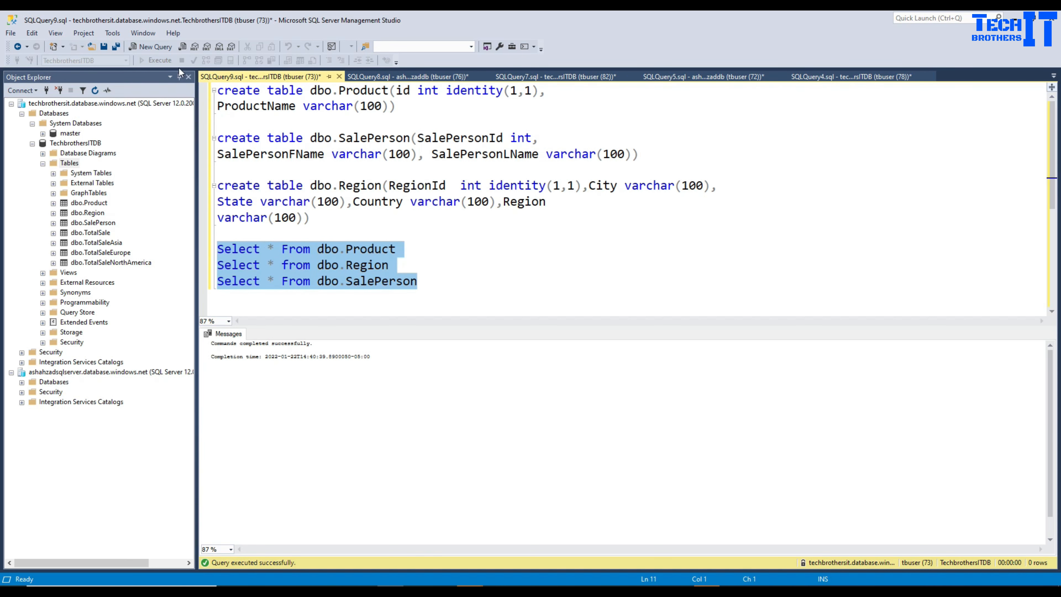
pyautogui.click(155, 60)
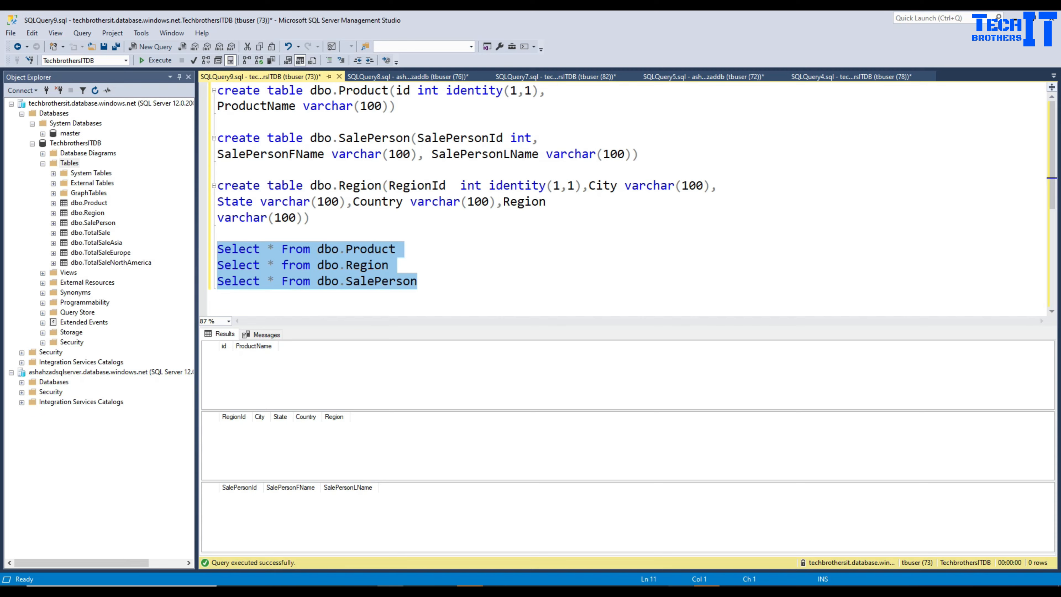
# - Return to the browser, close the TotalSale.csv blob, and create a new data flow in the techbrothersitadf data factory
pyautogui.click(681, 591)
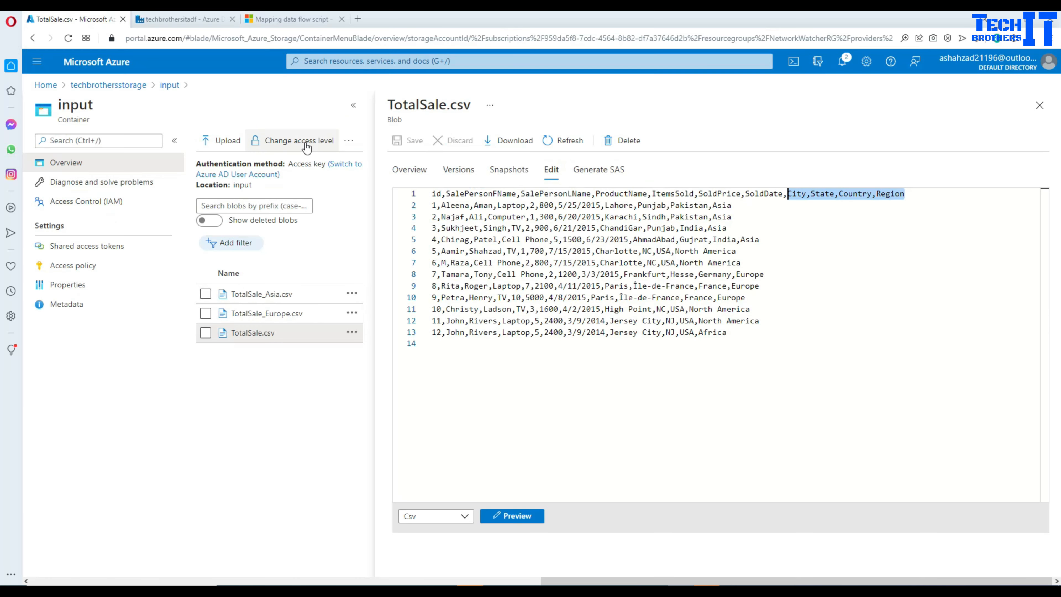
pyautogui.click(1039, 105)
pyautogui.click(201, 21)
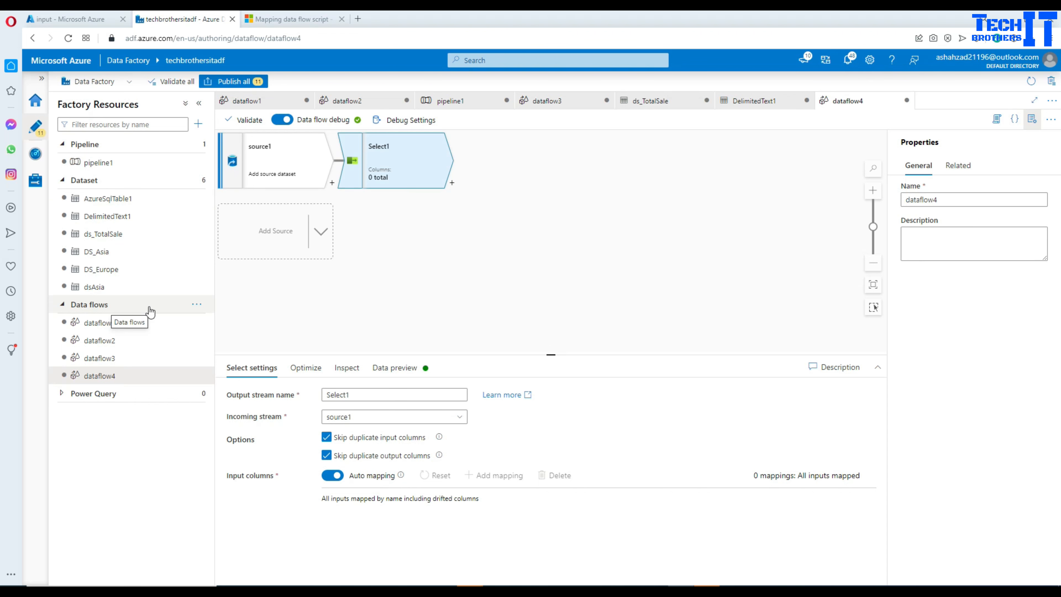
pyautogui.click(197, 304)
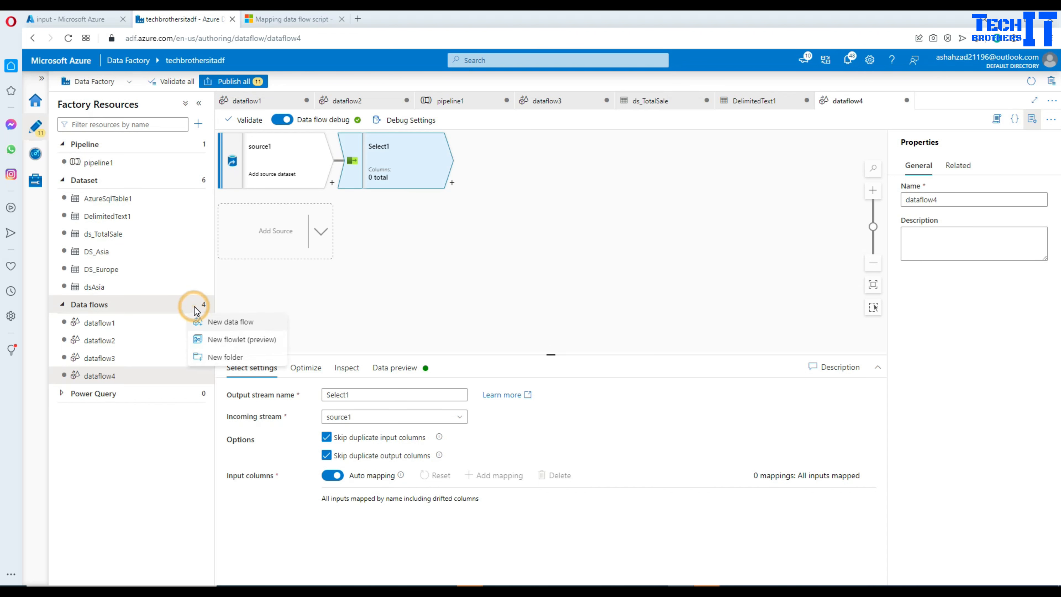
pyautogui.click(234, 323)
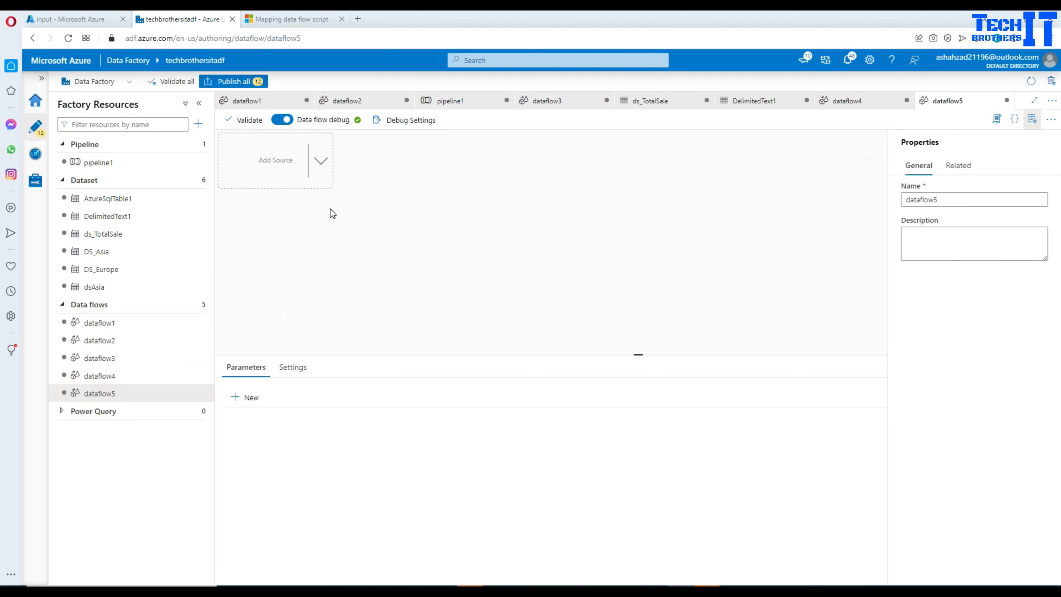
# - Add a source to the data flow and start a new Azure Blob Storage dataset in DelimitedText format for it
pyautogui.click(321, 163)
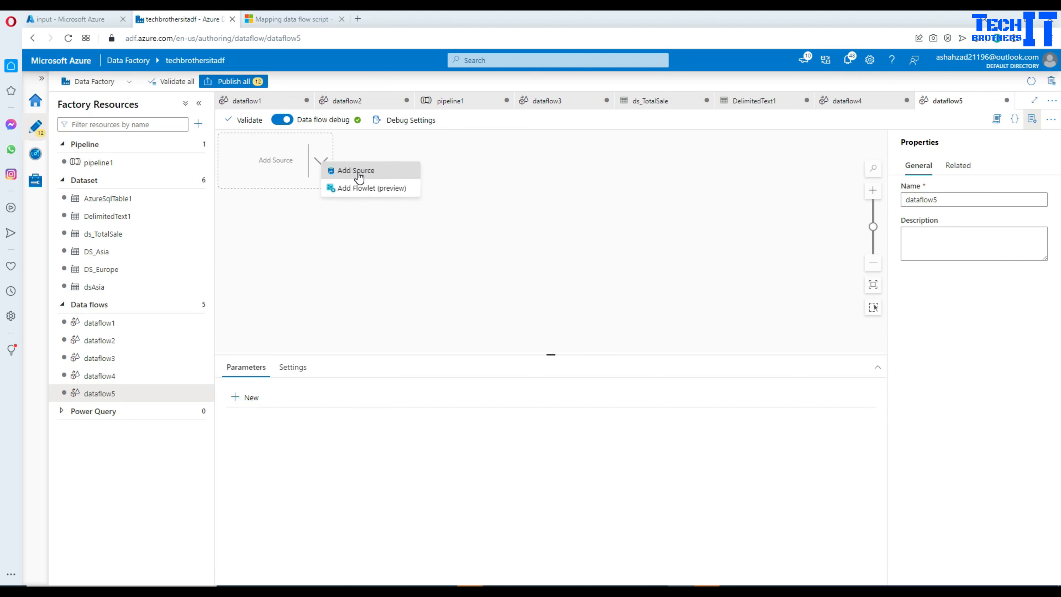
pyautogui.click(356, 171)
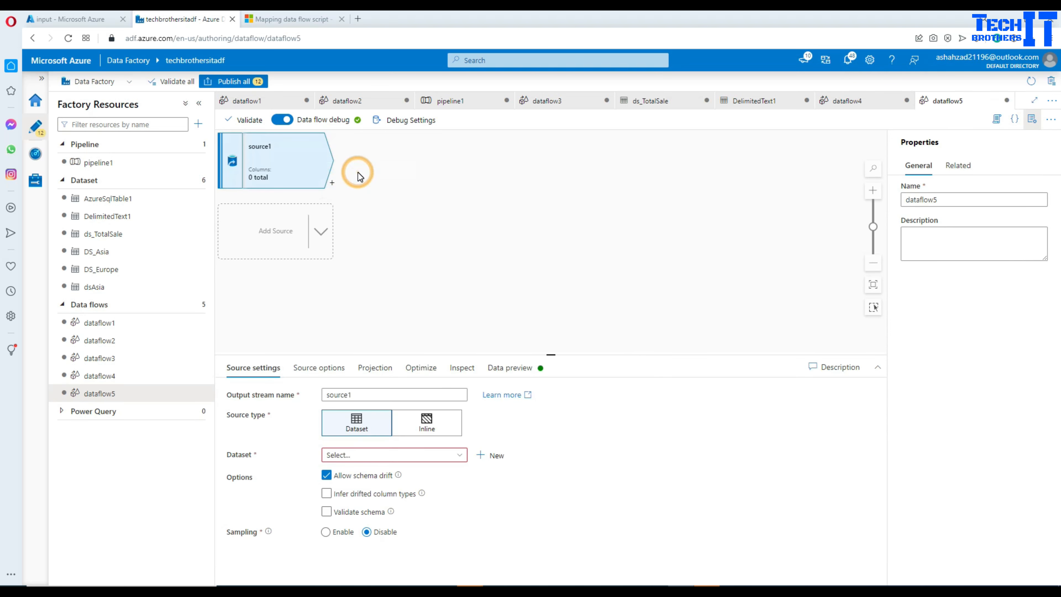
pyautogui.click(494, 456)
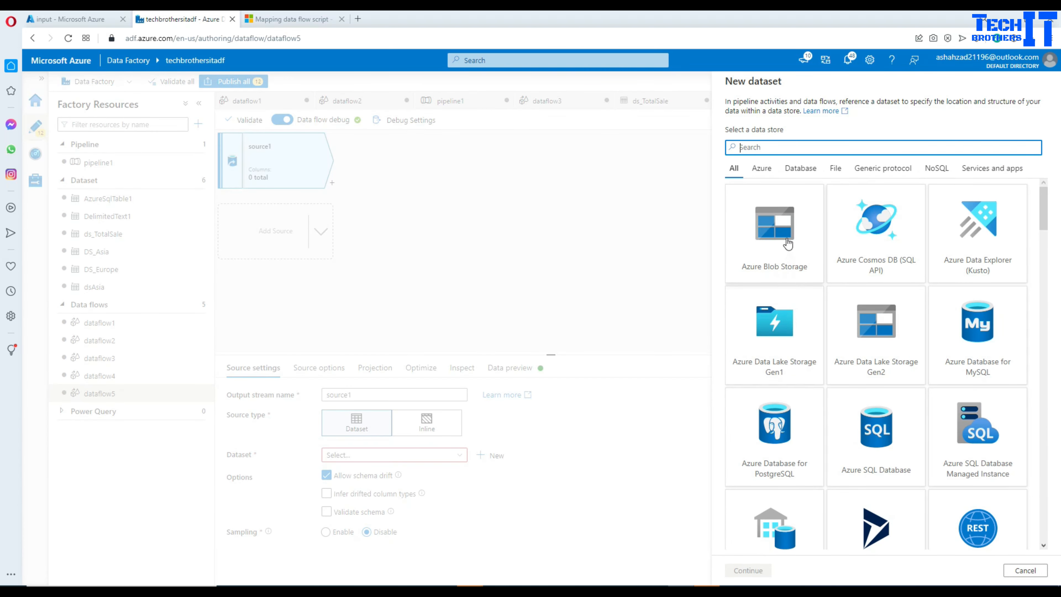
pyautogui.click(788, 243)
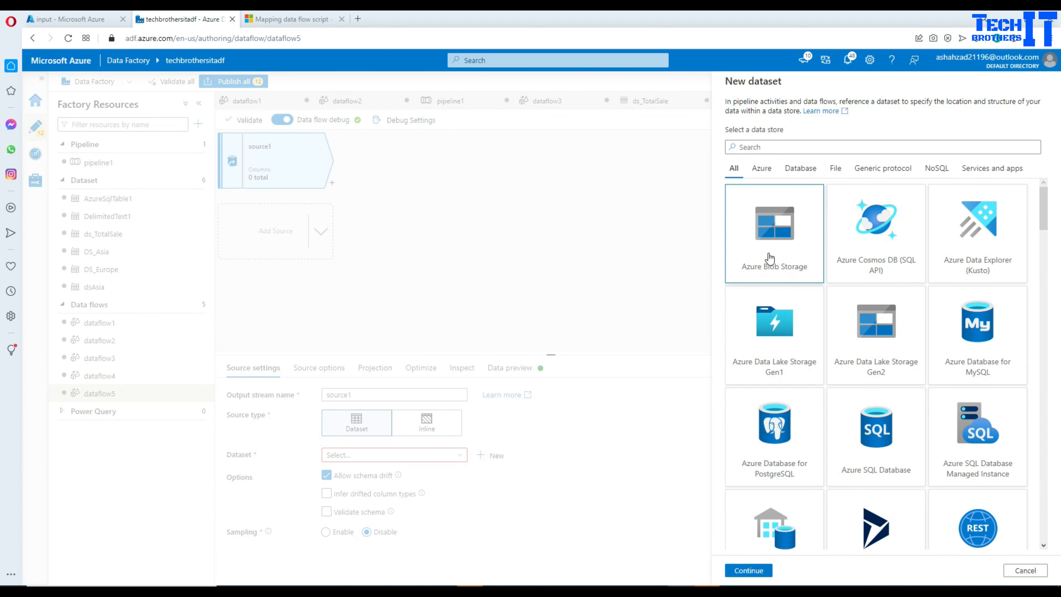
pyautogui.click(736, 571)
pyautogui.click(872, 189)
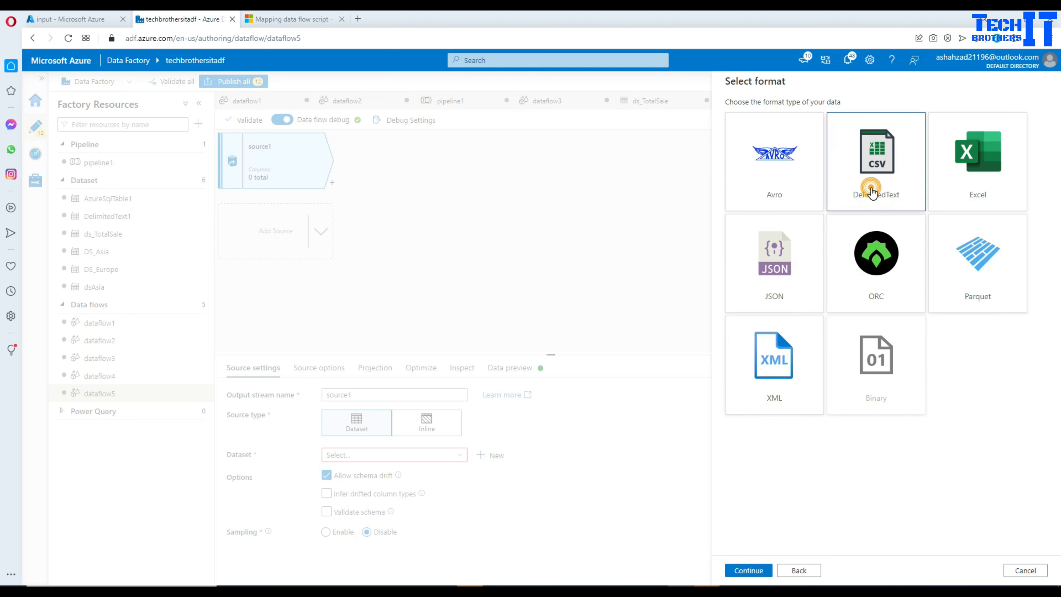
pyautogui.click(727, 574)
# - Create a new linked service for the dataset using Azure subscription 1 and the techbrothersstorage storage account
pyautogui.click(770, 151)
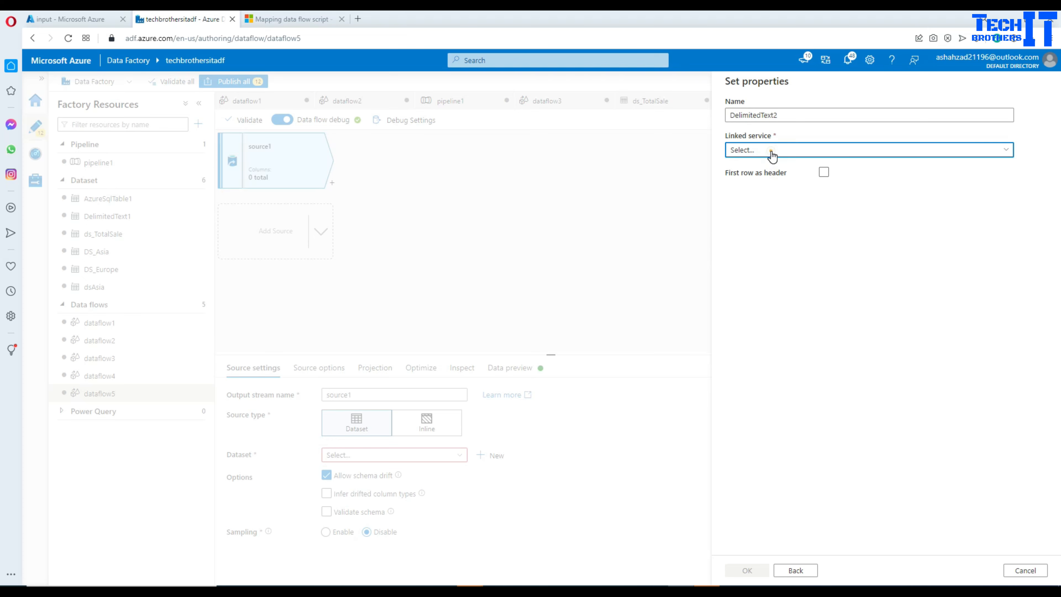
pyautogui.click(756, 205)
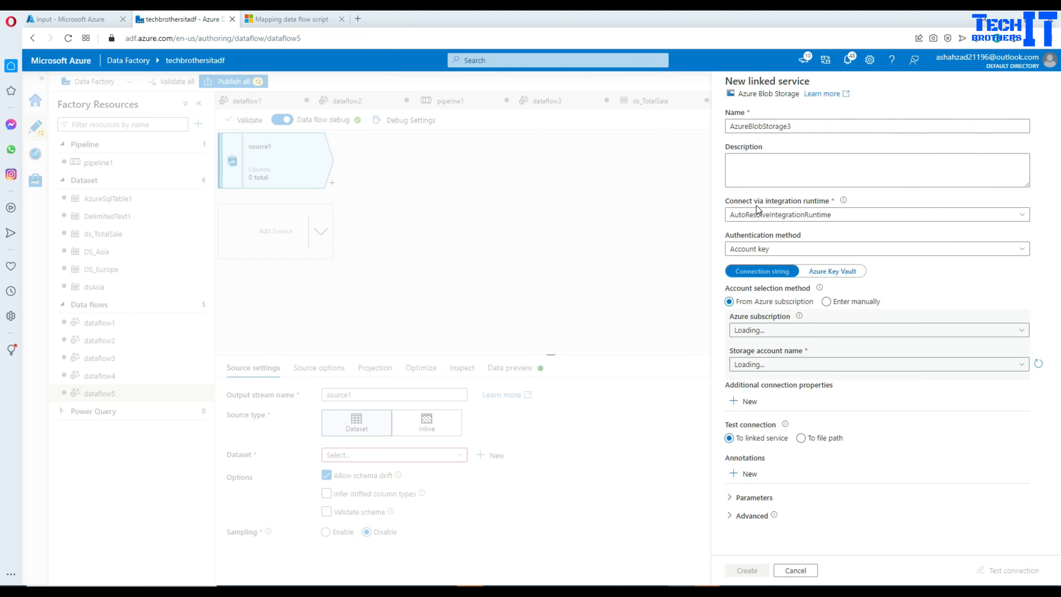
pyautogui.moveTo(803, 327)
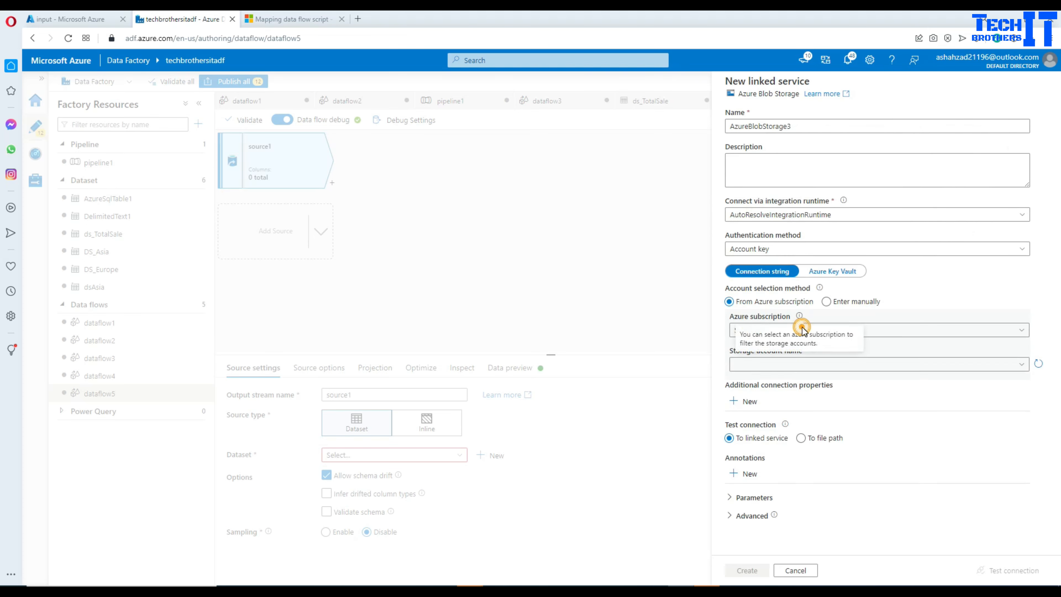
pyautogui.click(865, 332)
pyautogui.click(827, 369)
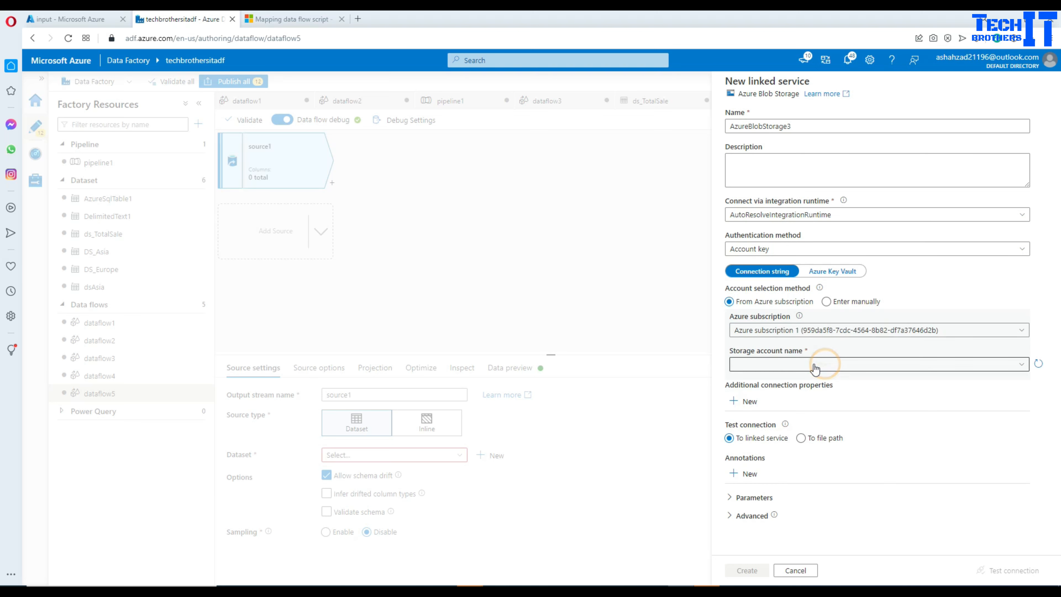
pyautogui.click(807, 364)
pyautogui.click(782, 400)
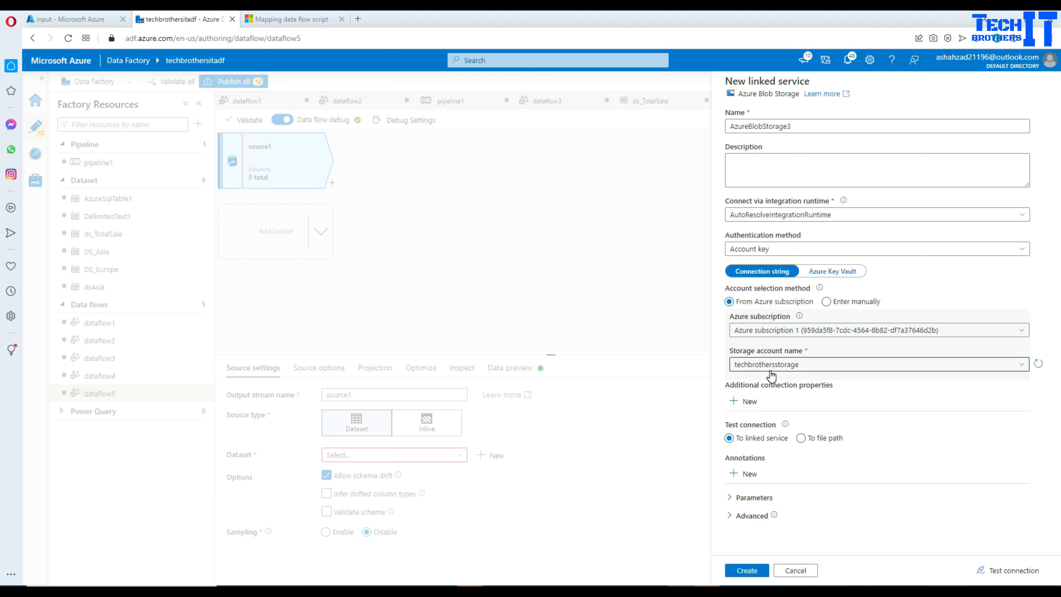
pyautogui.click(747, 571)
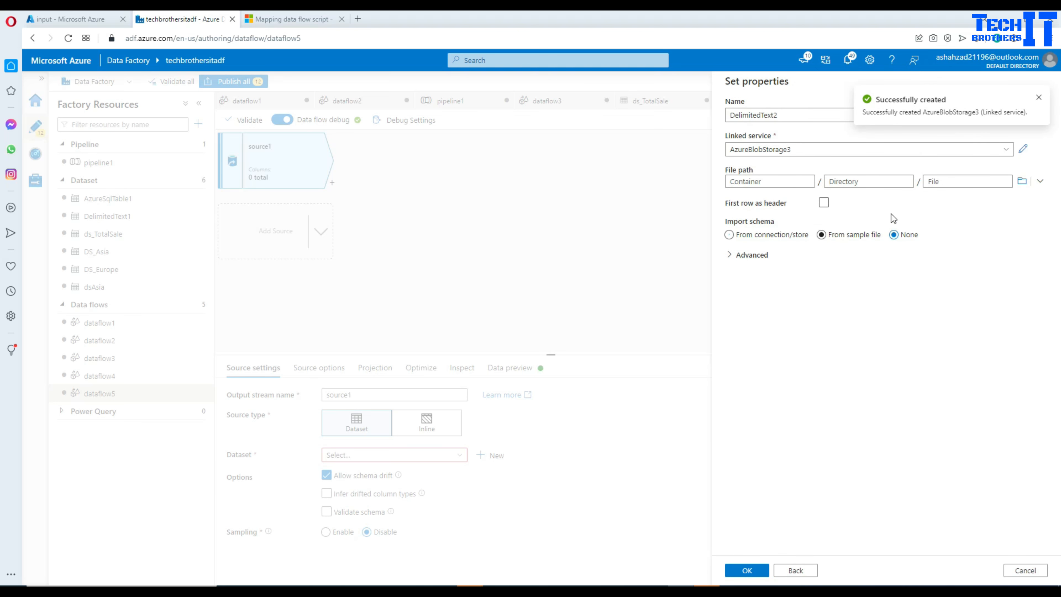
# - Point the dataset to TotalSale.csv in the input container, treat the first row as header, and create the dataset
pyautogui.click(1022, 181)
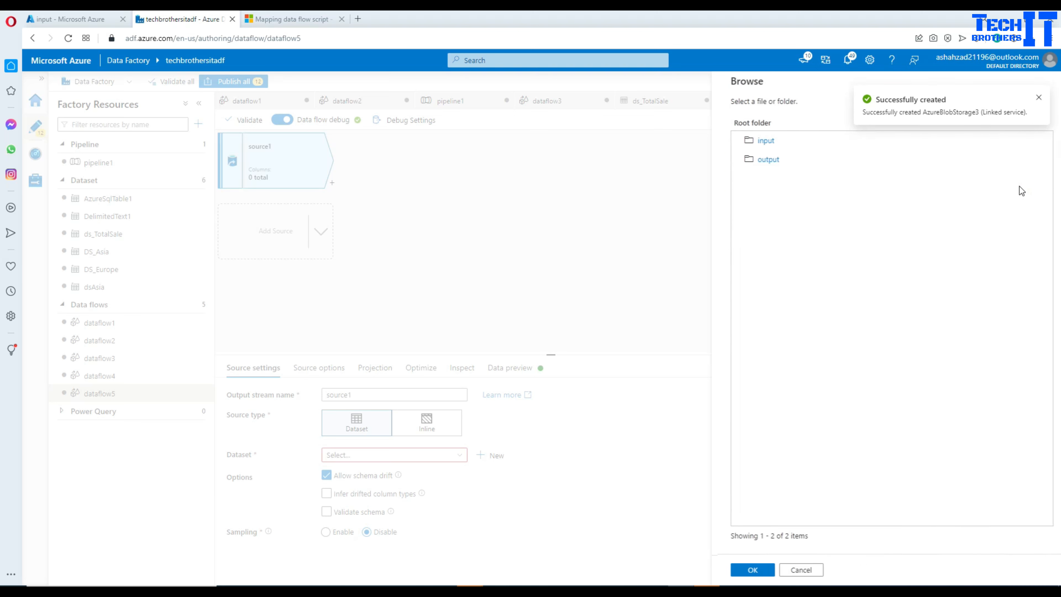
pyautogui.doubleClick(763, 141)
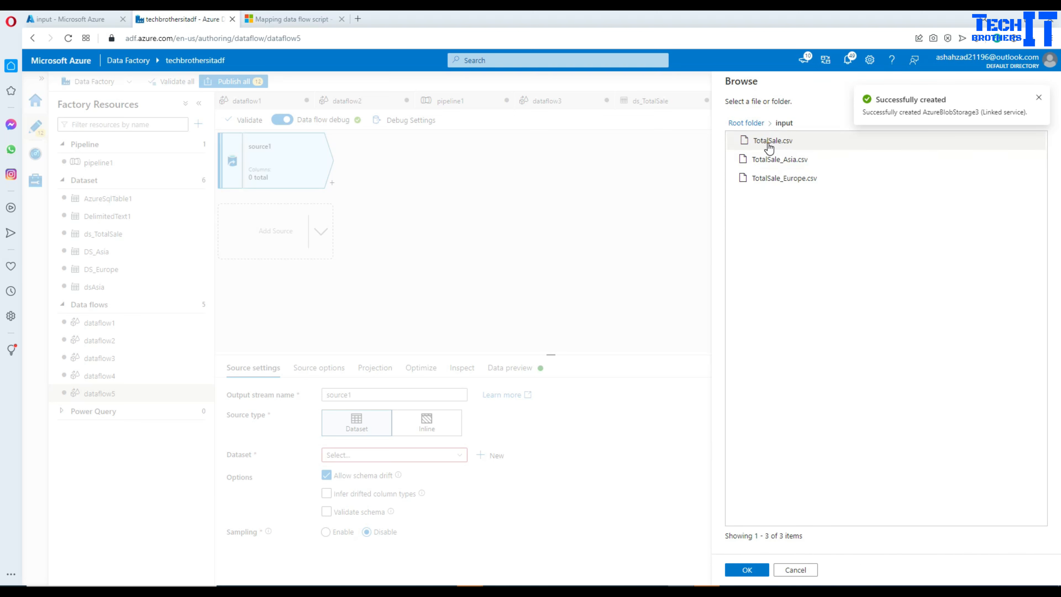
pyautogui.click(770, 142)
pyautogui.click(757, 569)
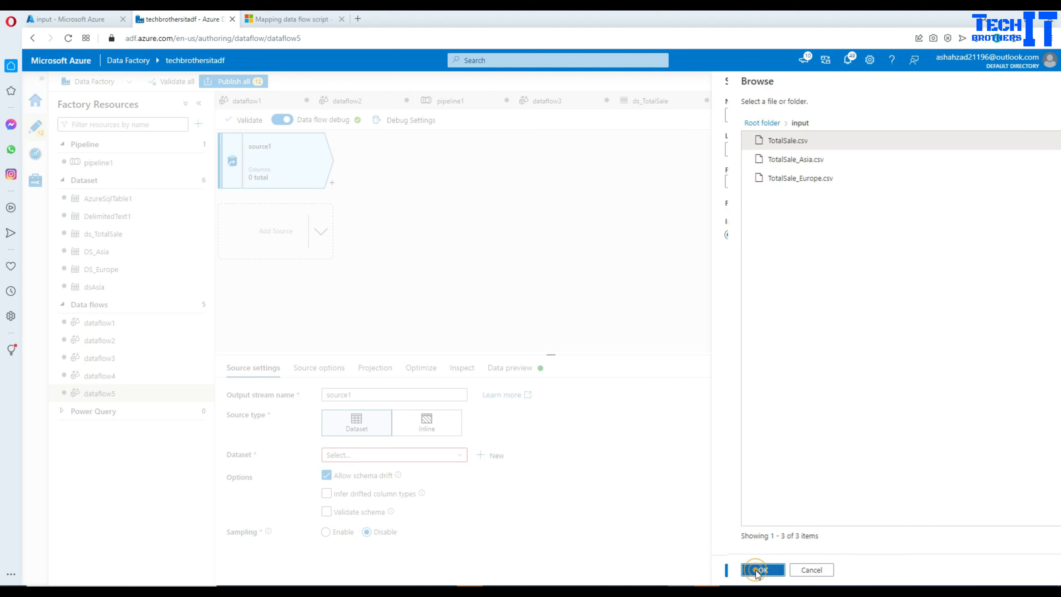
pyautogui.click(823, 203)
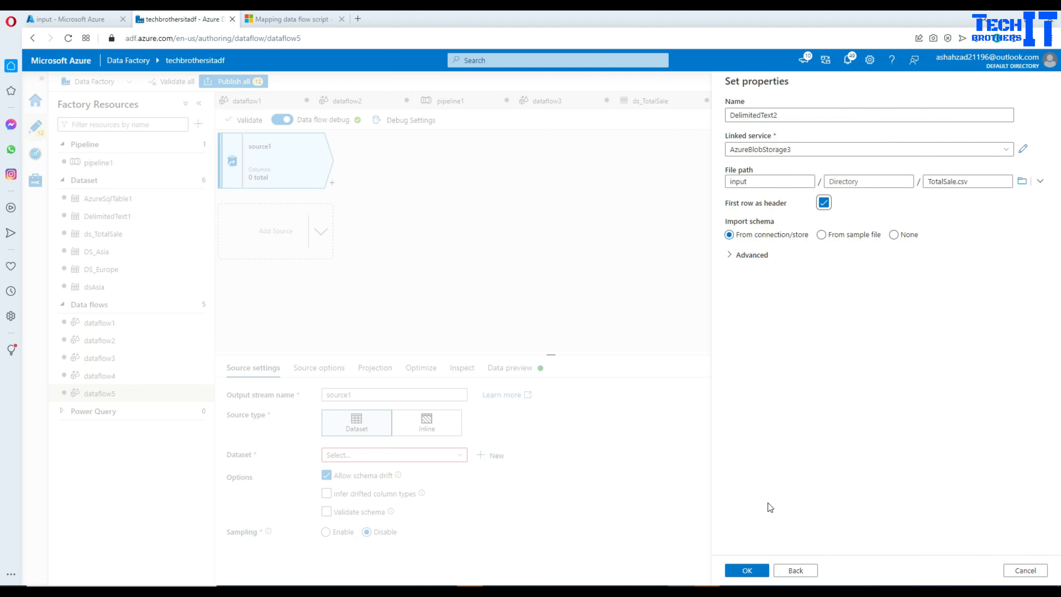
pyautogui.click(747, 571)
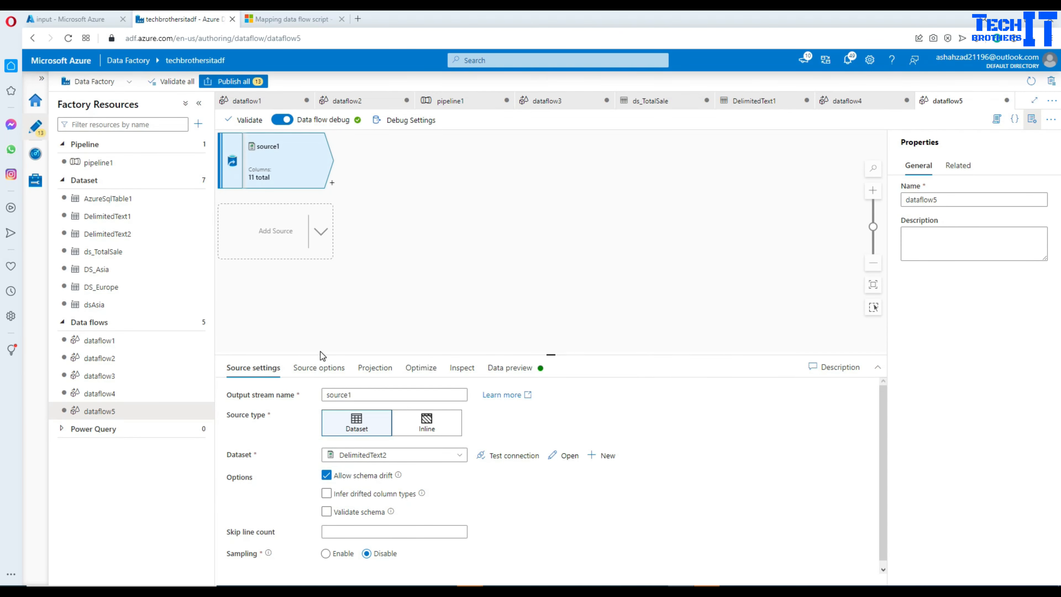
# - In the source's projection, set the id column to integer and SoldDate to date with the format MM/dd/yyyy
pyautogui.moveTo(320, 352); pyautogui.dragTo(321, 291)
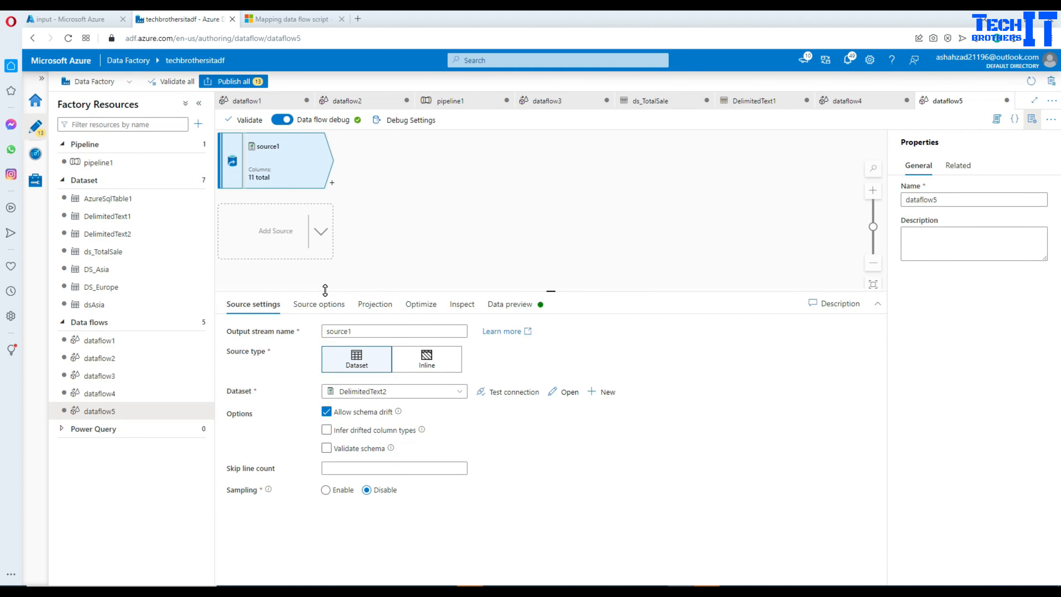
pyautogui.click(329, 304)
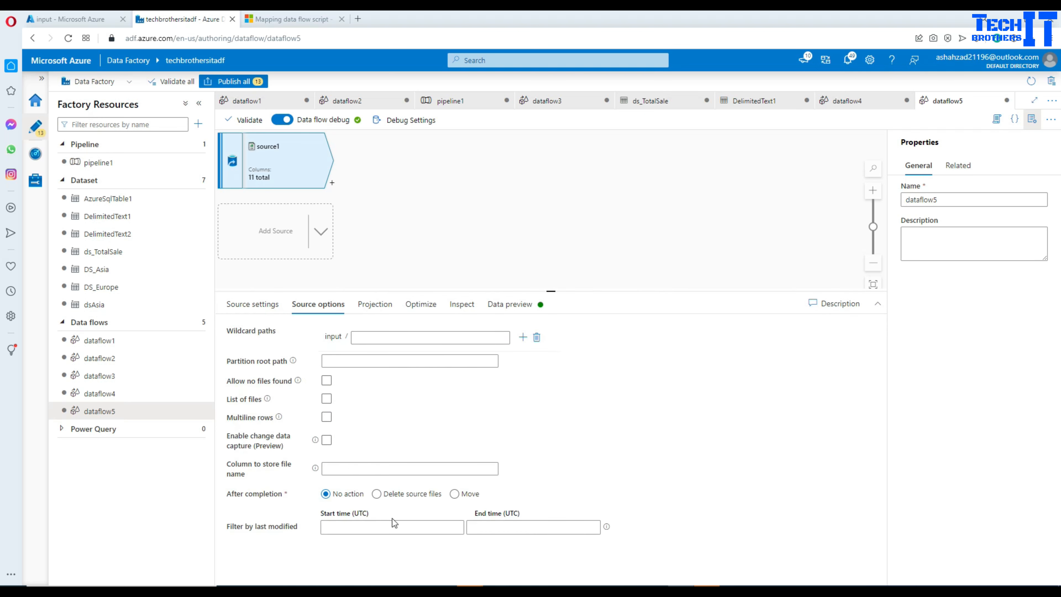
pyautogui.click(373, 304)
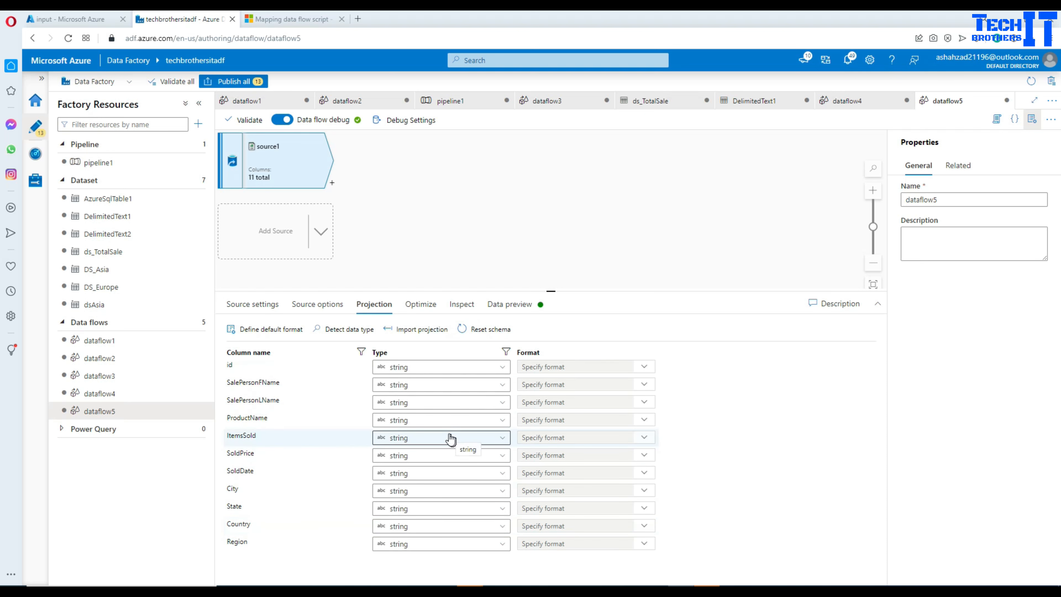
pyautogui.click(409, 368)
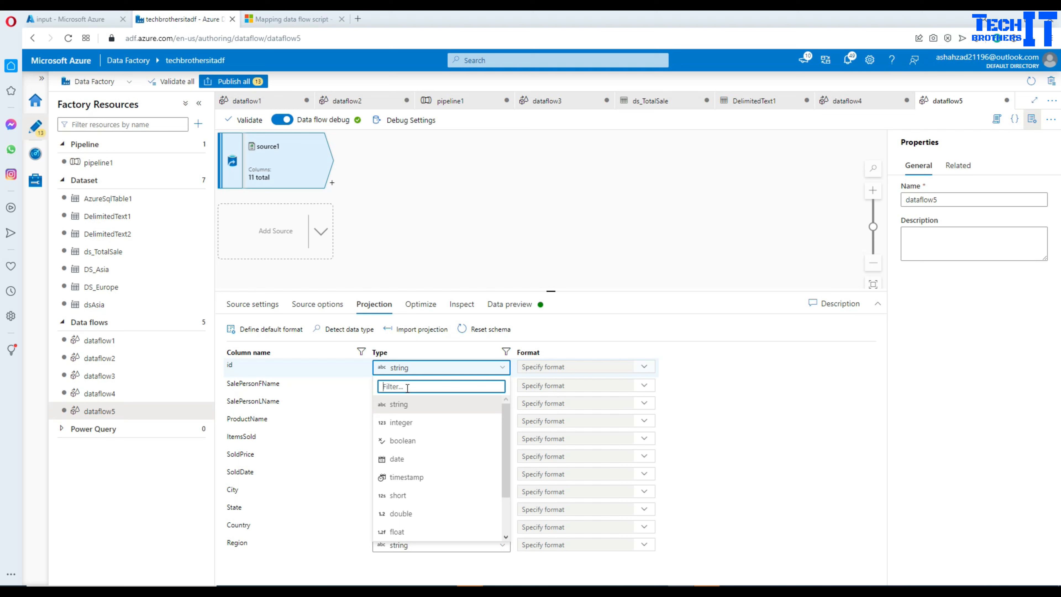
pyautogui.click(407, 423)
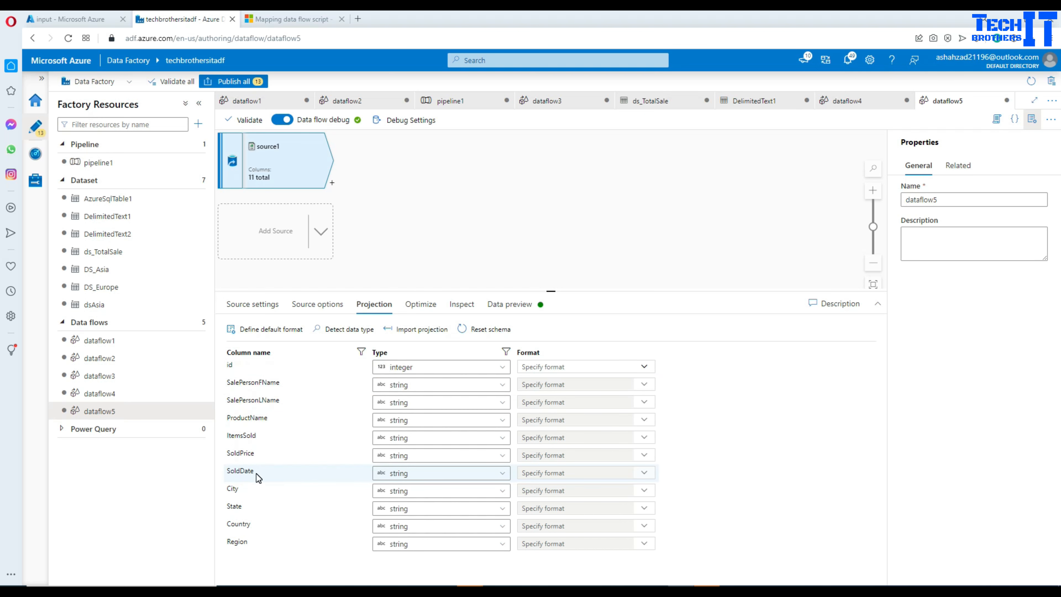
pyautogui.click(456, 472)
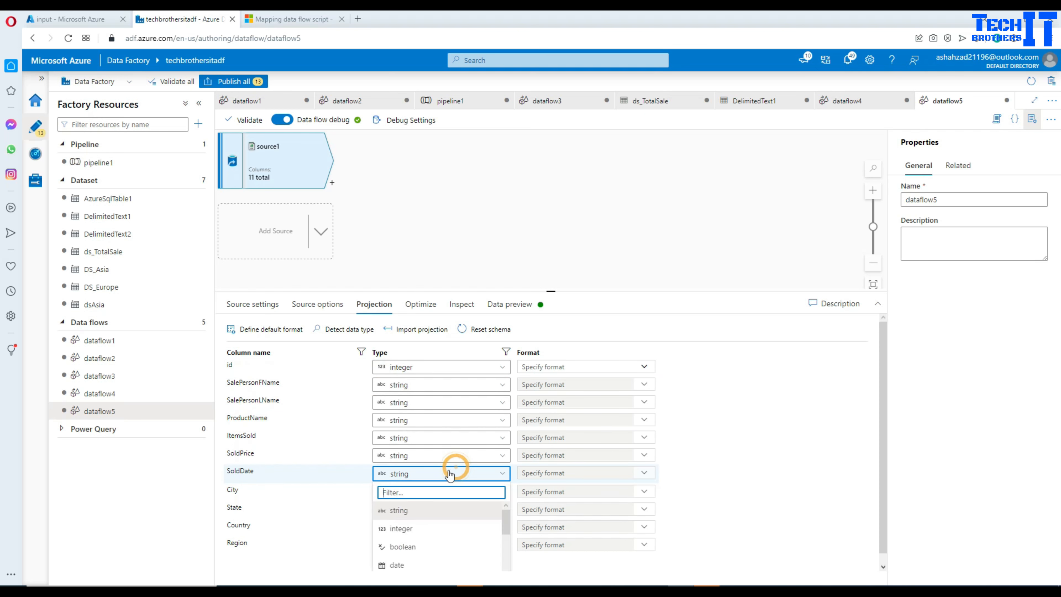
pyautogui.click(397, 565)
pyautogui.click(644, 473)
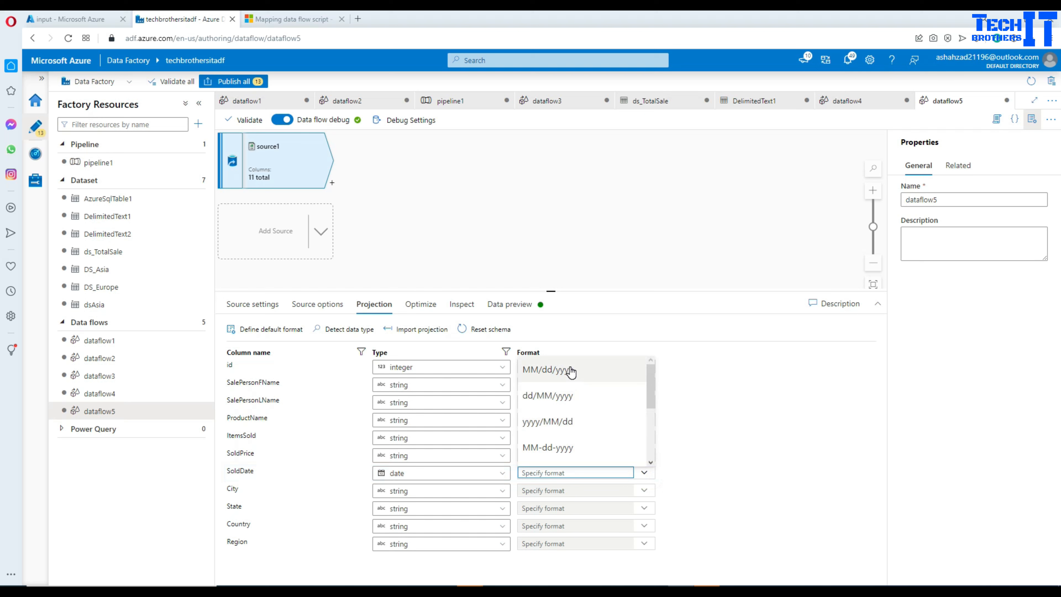
pyautogui.click(535, 375)
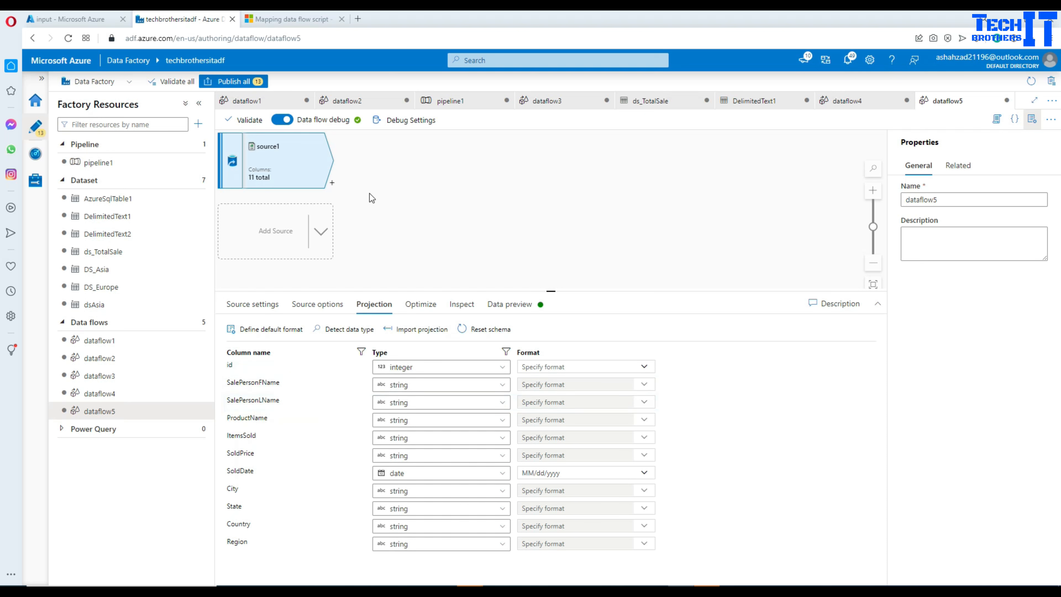
# - Add a Select transformation after source1 and name its output stream SalePersonTable
pyautogui.click(332, 183)
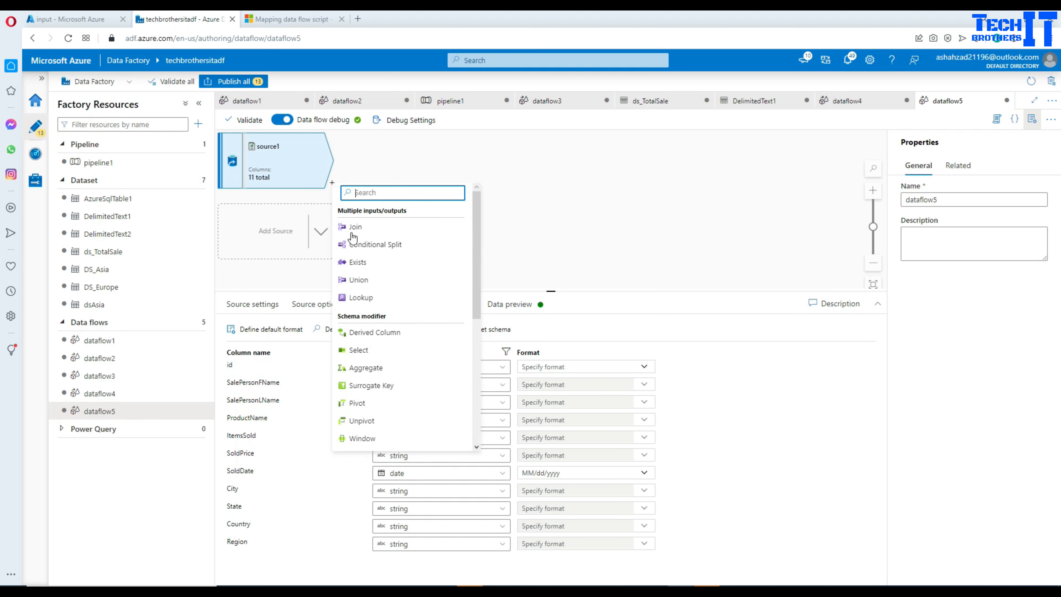
pyautogui.click(375, 355)
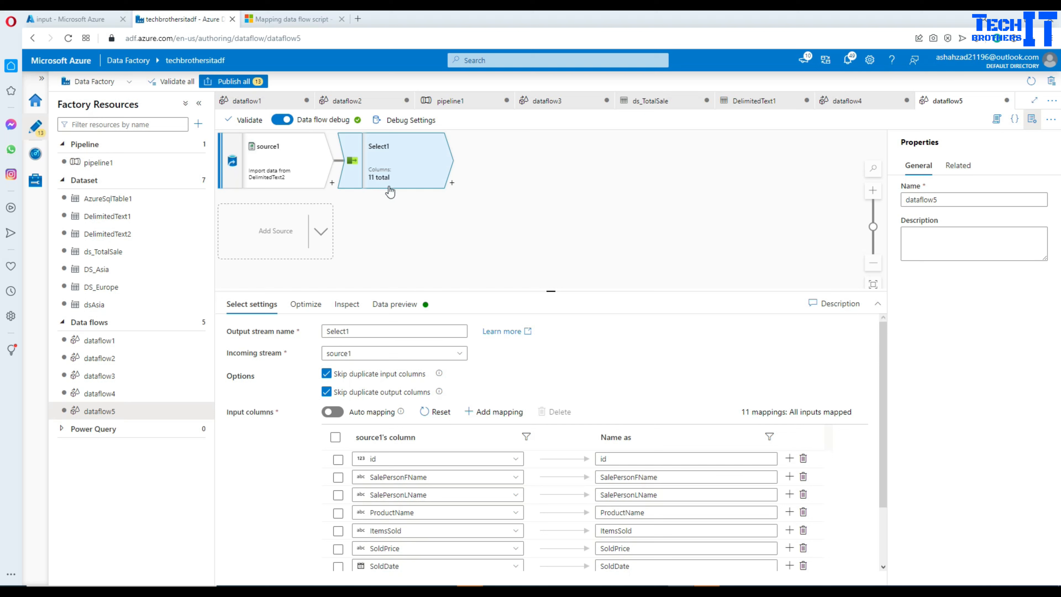
pyautogui.moveTo(490, 290); pyautogui.dragTo(493, 279)
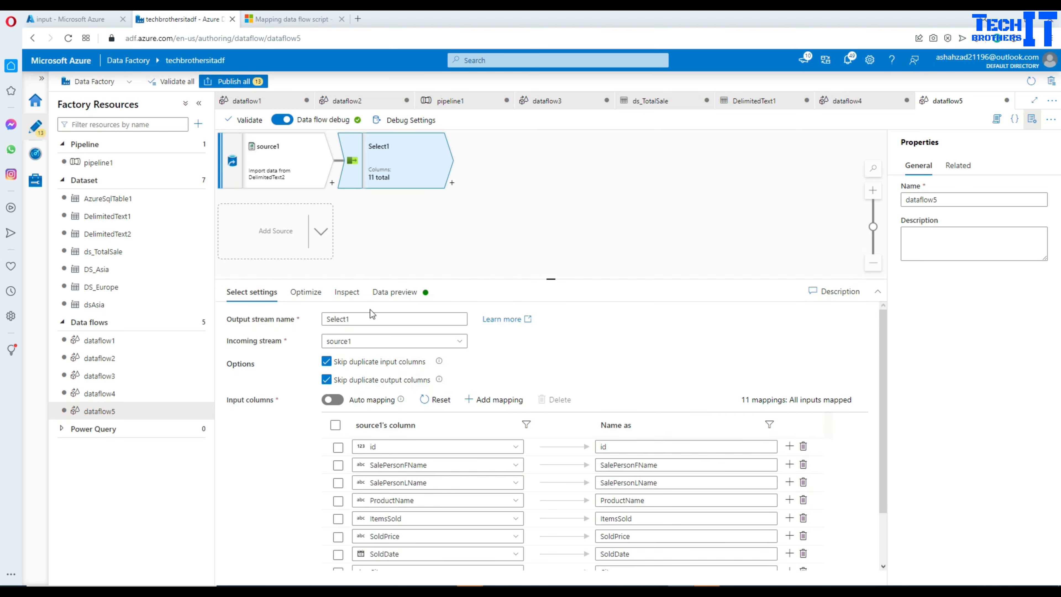
pyautogui.moveTo(361, 320); pyautogui.dragTo(301, 323)
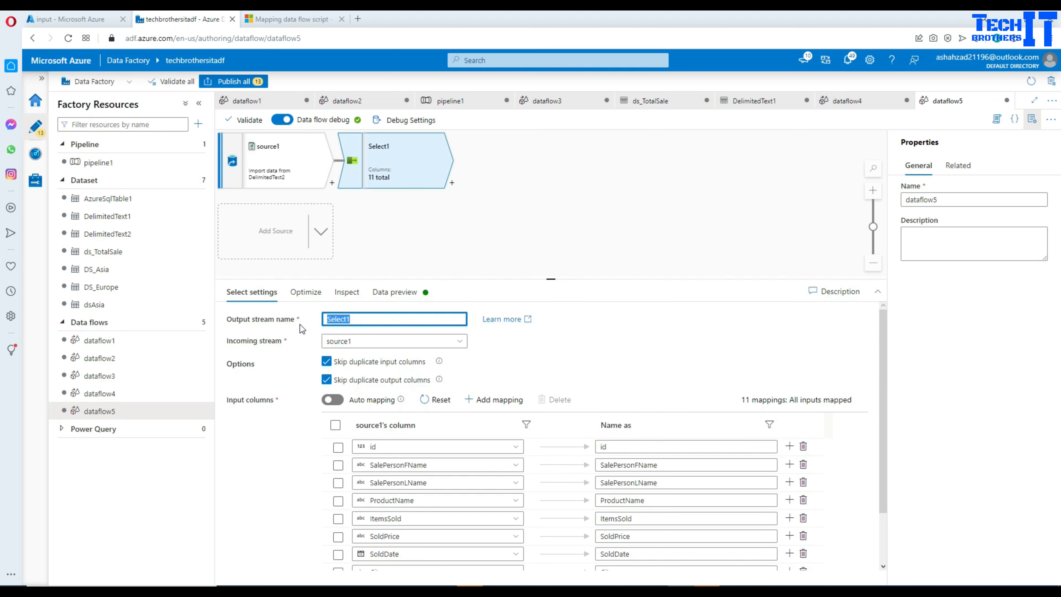
pyautogui.write('Sal')
pyautogui.write('eT')
pyautogui.write('PersonTab')
pyautogui.write('le')
# - Delete the mappings from ProductName through Region in SalePersonTable, keeping only id, SalePersonFName and SalePersonLName
pyautogui.scroll(-1, 296, 492)
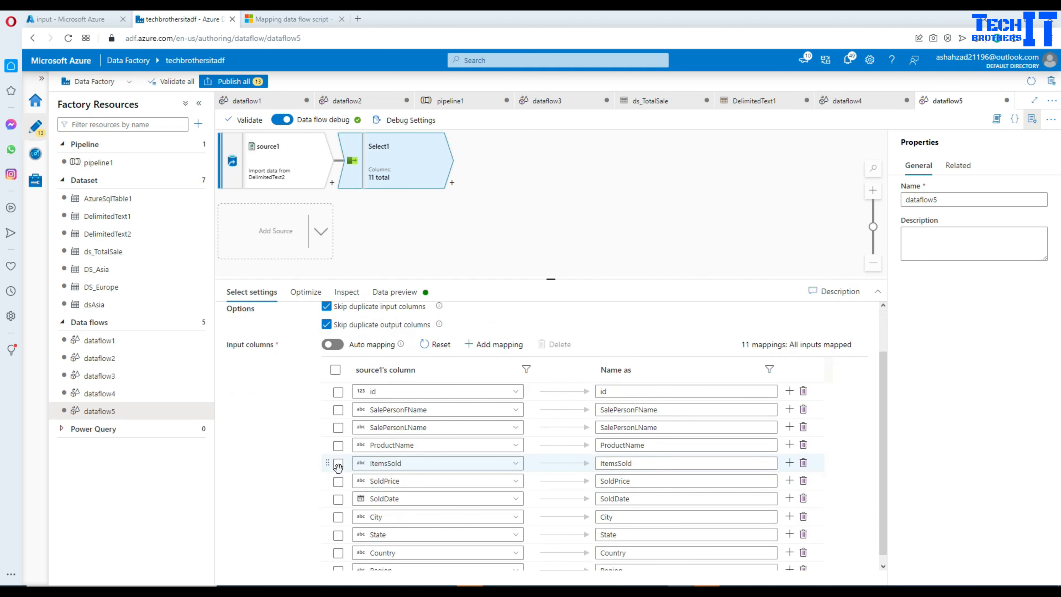
pyautogui.click(338, 446)
pyautogui.scroll(1, 501, 441)
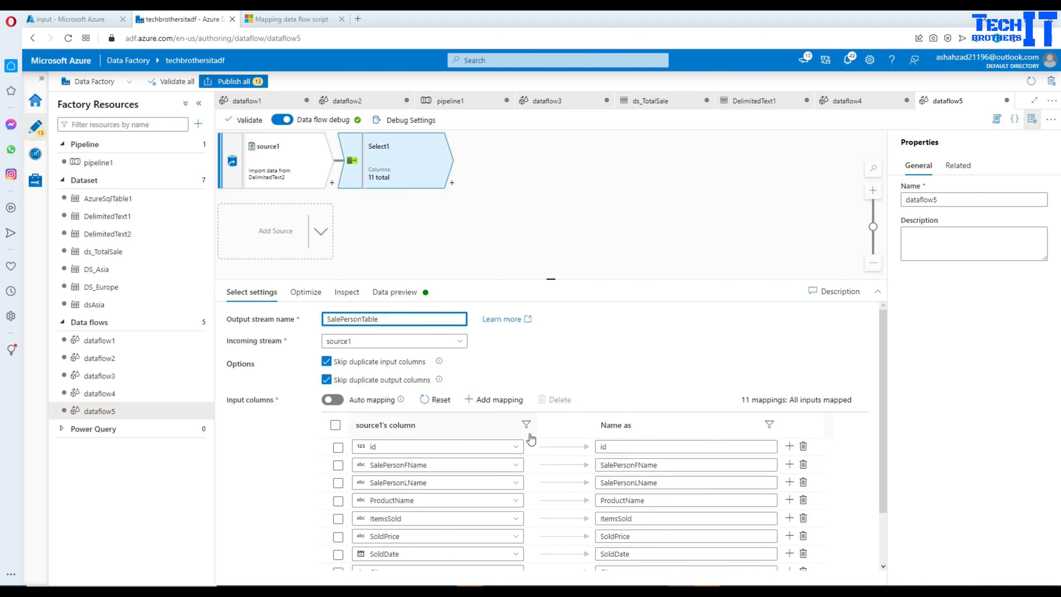
pyautogui.scroll(-1, 599, 484)
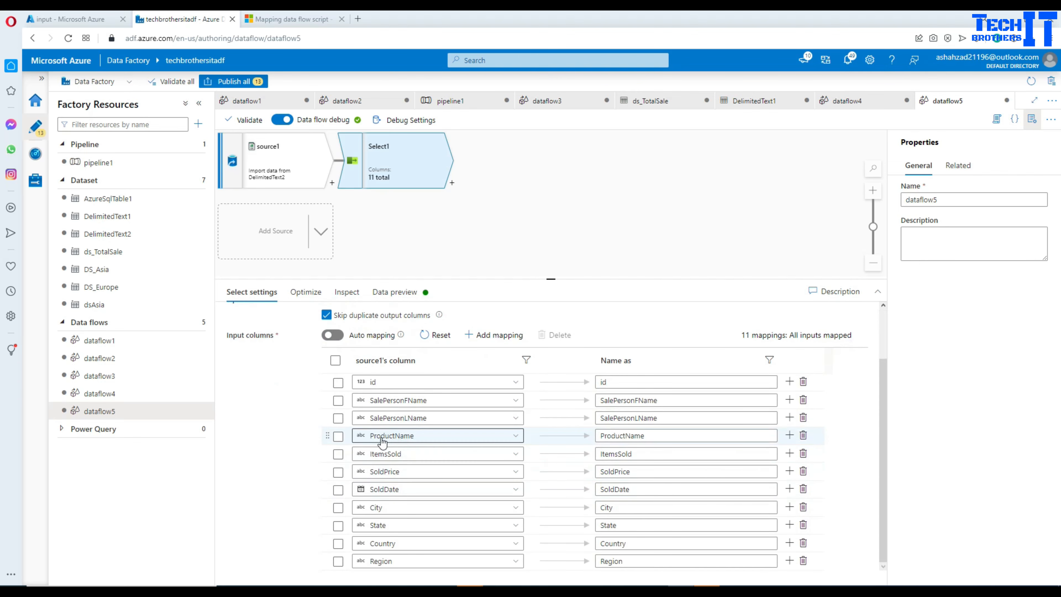
pyautogui.click(338, 436)
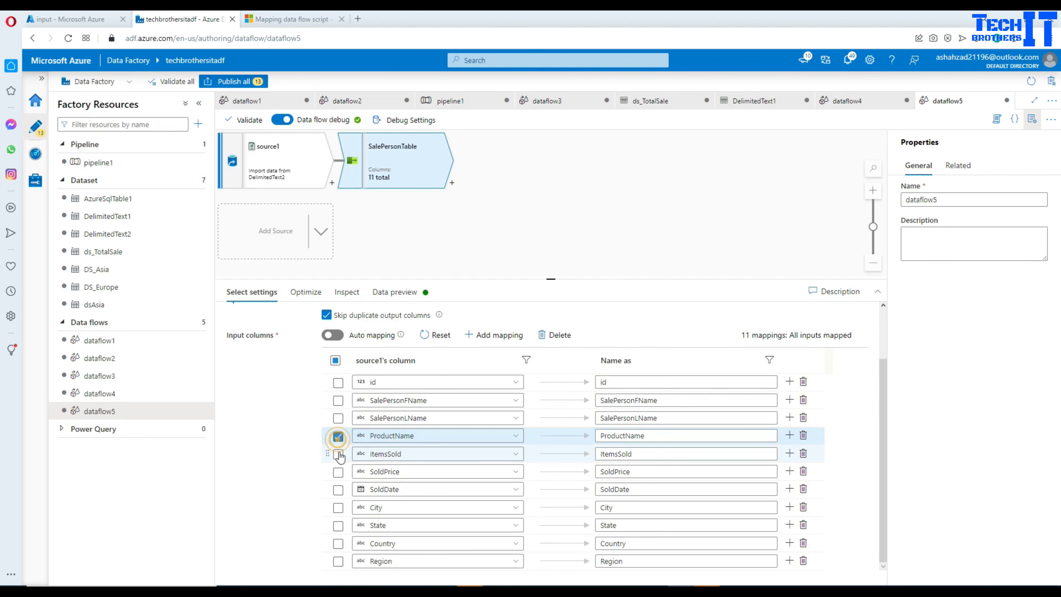
pyautogui.click(338, 454)
pyautogui.click(338, 472)
pyautogui.click(338, 490)
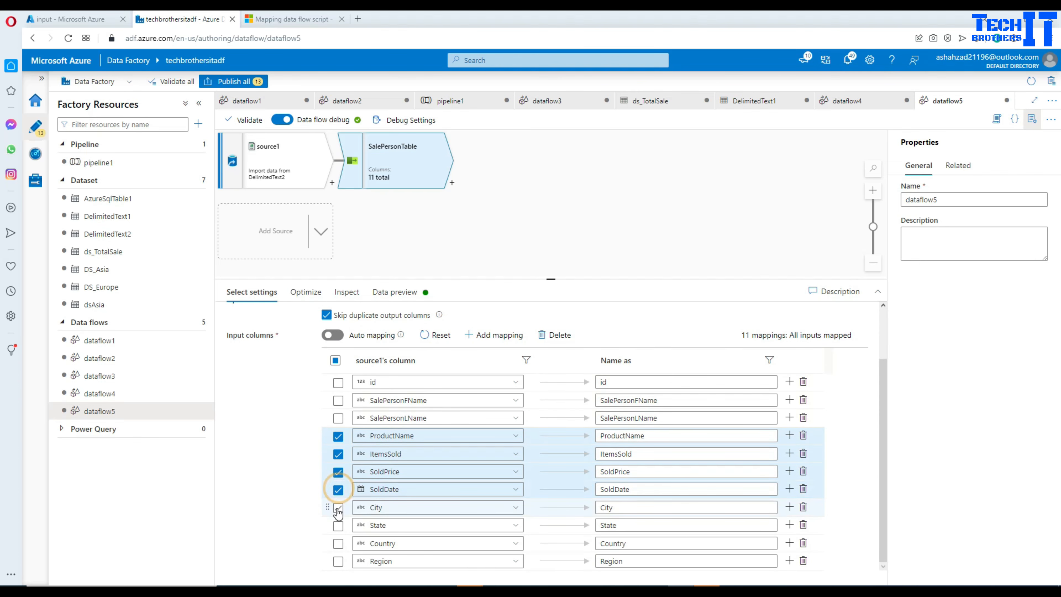
pyautogui.click(338, 508)
pyautogui.click(338, 526)
pyautogui.click(338, 544)
pyautogui.click(338, 561)
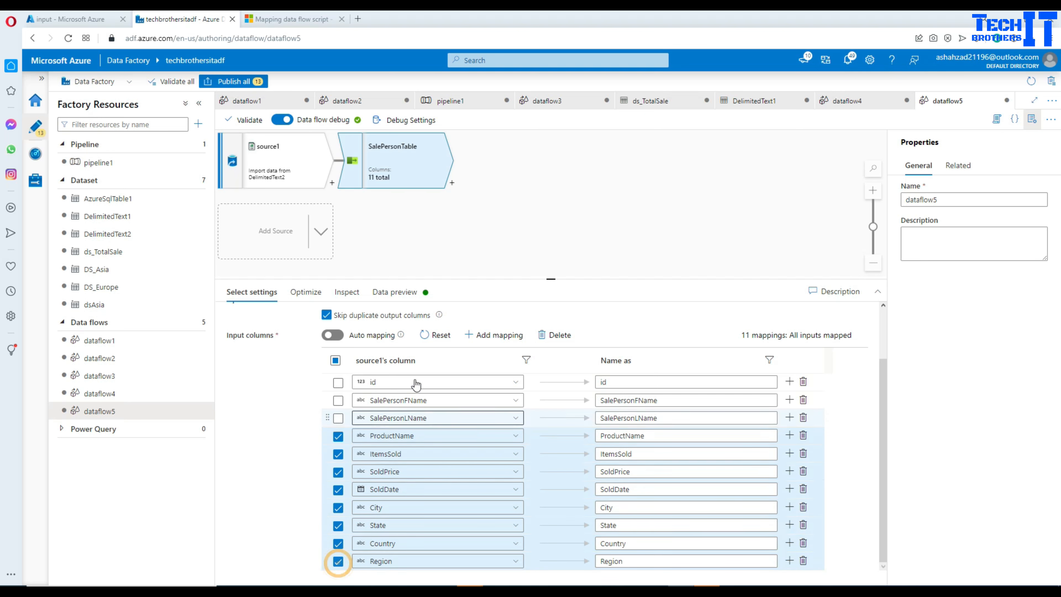
pyautogui.click(560, 336)
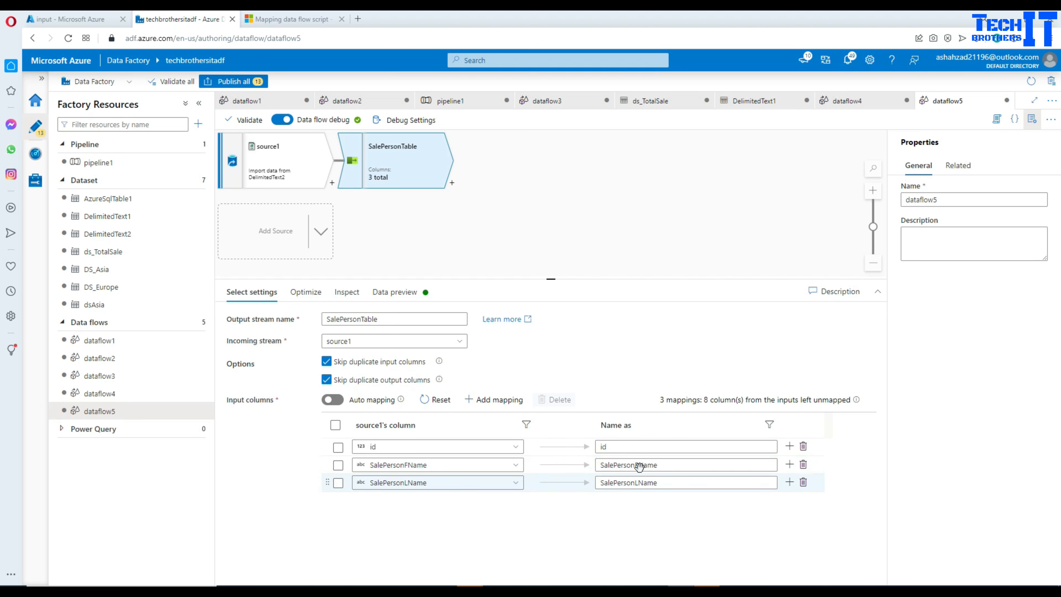
# - Add a Sink after SalePersonTable and refresh the data preview of the SalePersonTable transformation
pyautogui.click(452, 184)
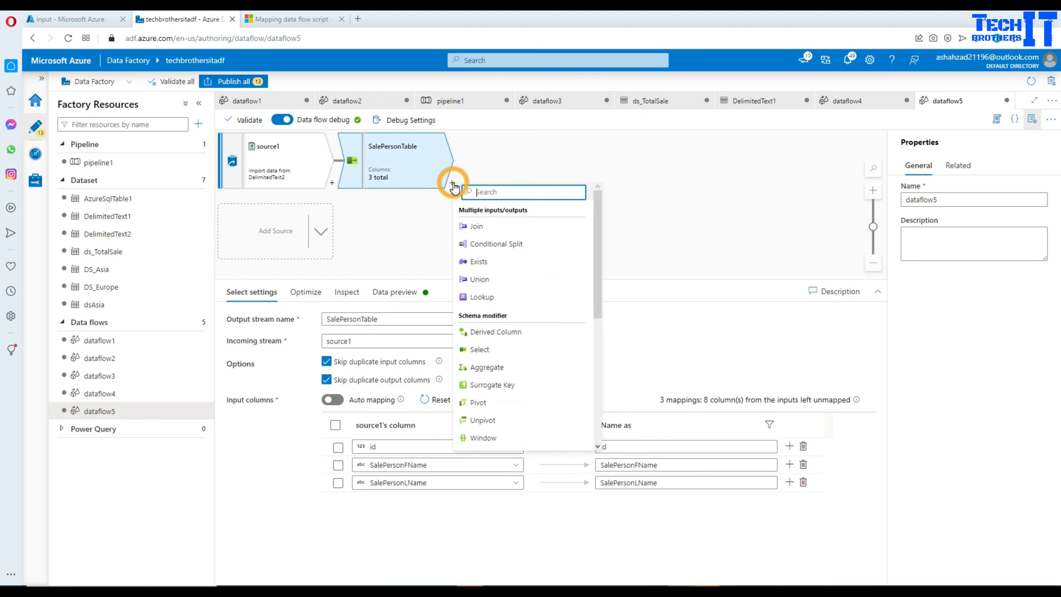
pyautogui.write('sink')
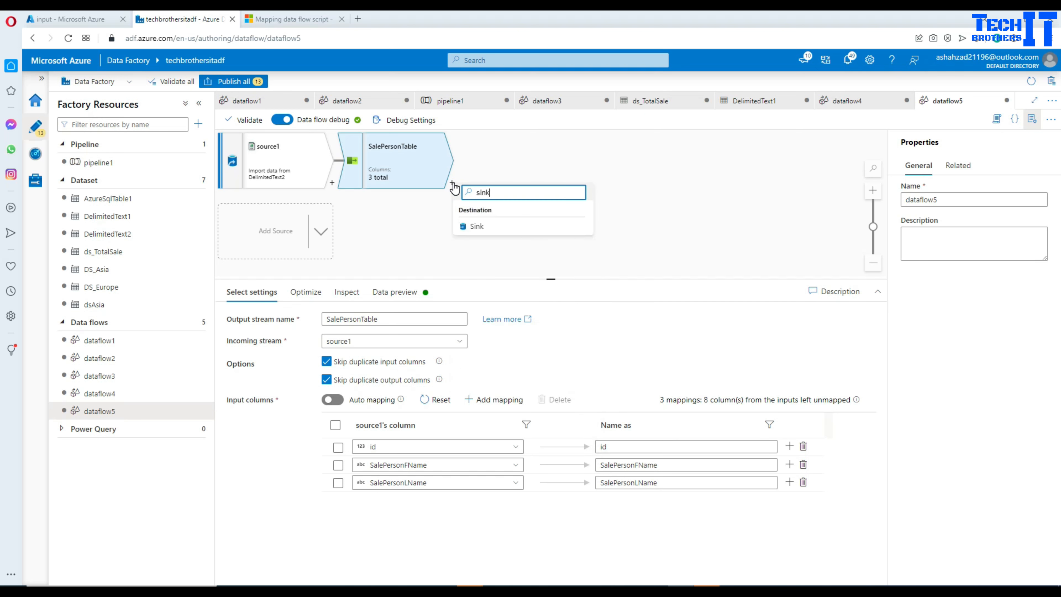
pyautogui.click(475, 226)
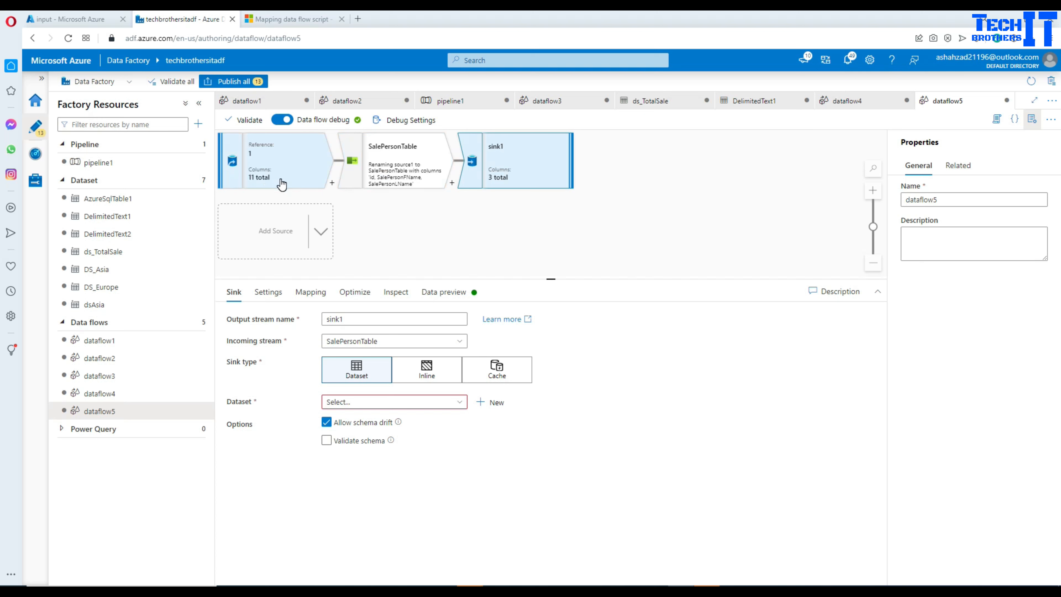
pyautogui.click(378, 172)
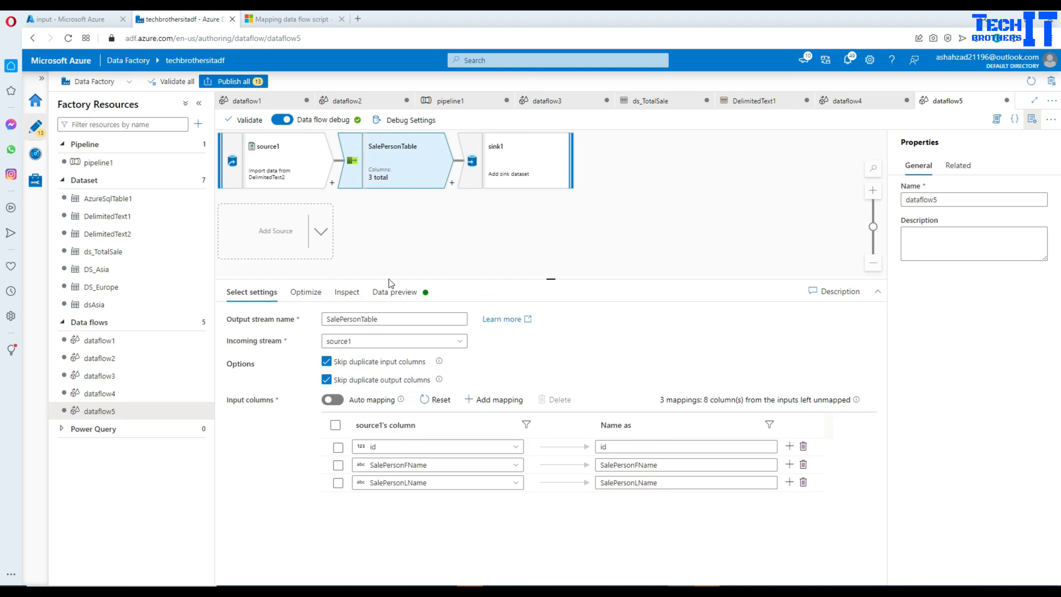
pyautogui.click(398, 294)
pyautogui.click(260, 338)
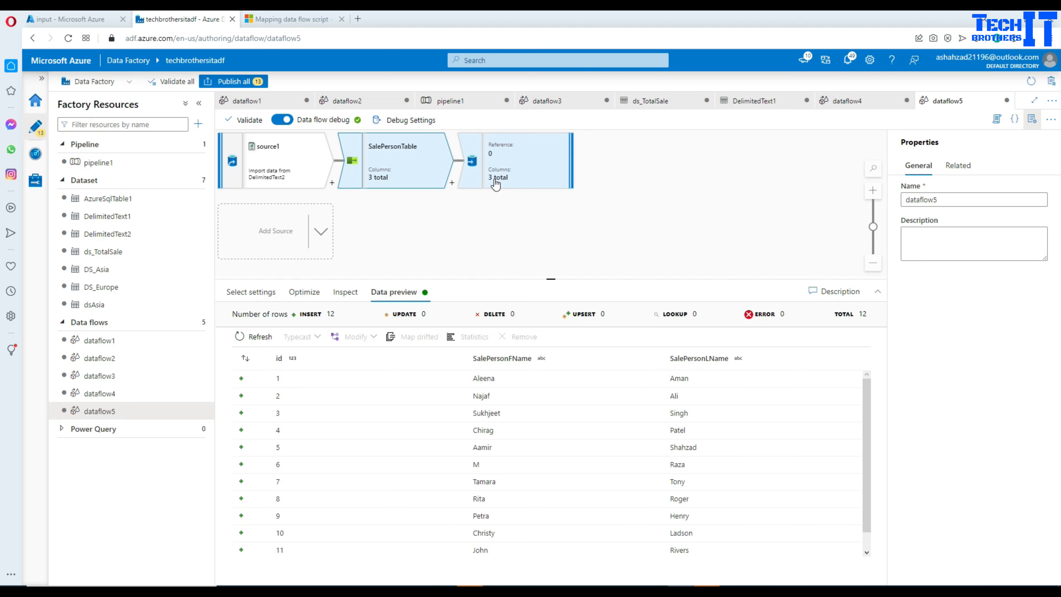
# - Create a new Azure SQL Database dataset for sink1 and start a new linked service for it
pyautogui.click(489, 184)
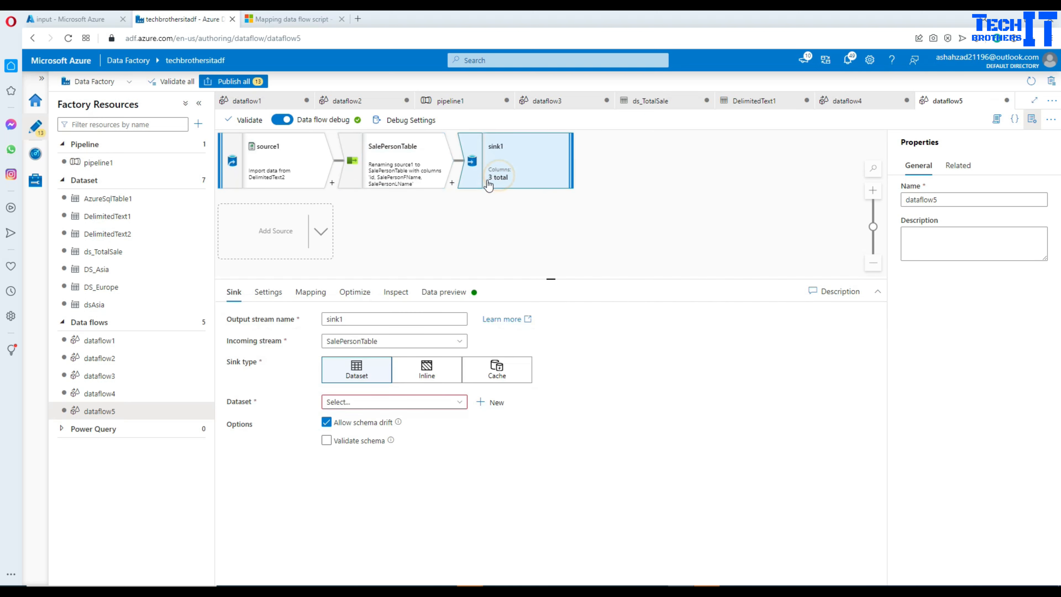
pyautogui.click(489, 402)
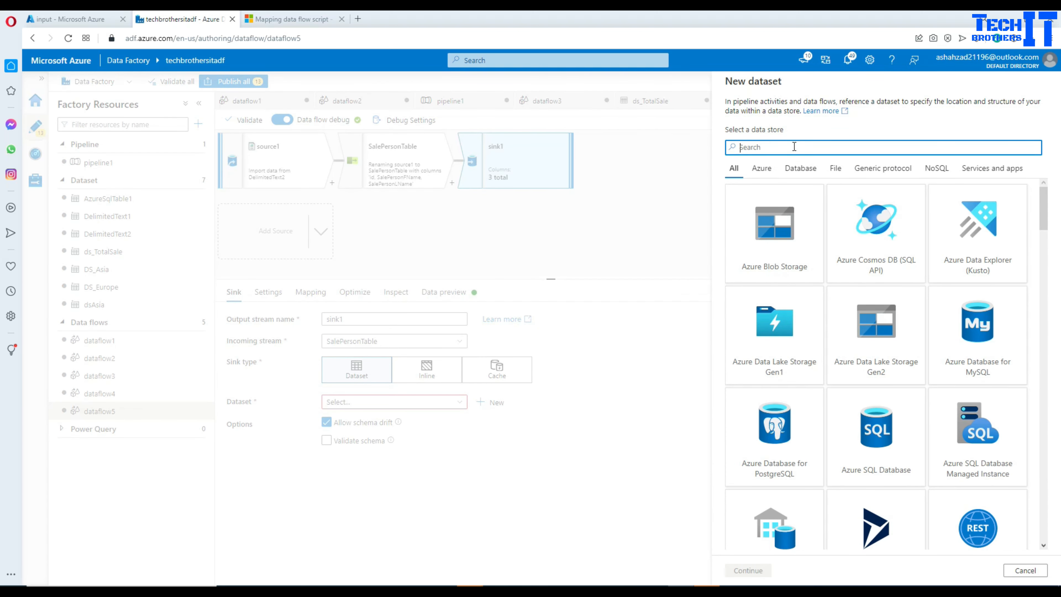
pyautogui.write('azure sql')
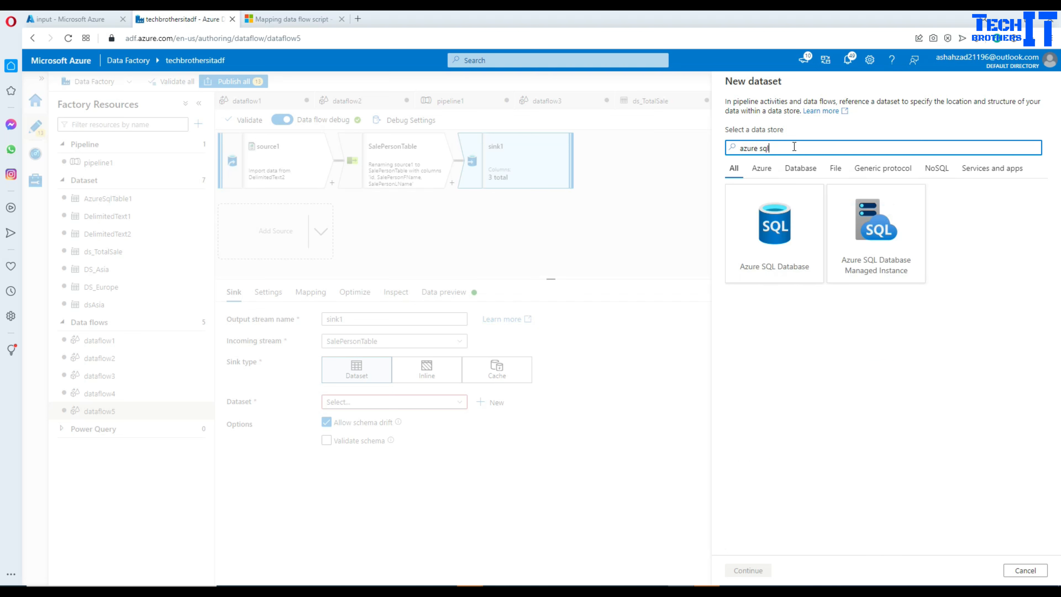
pyautogui.click(783, 226)
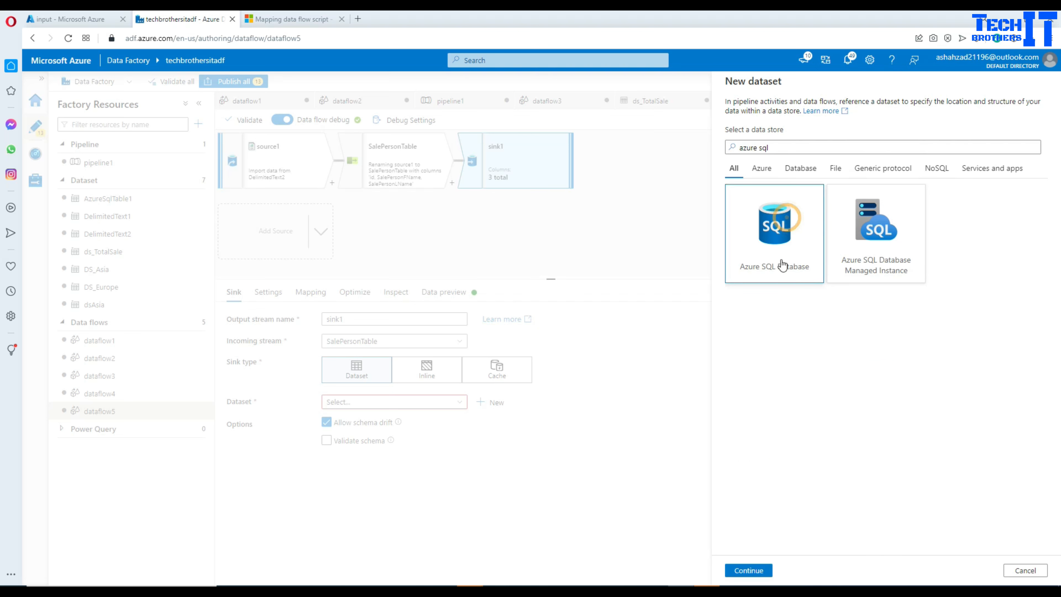
pyautogui.click(750, 572)
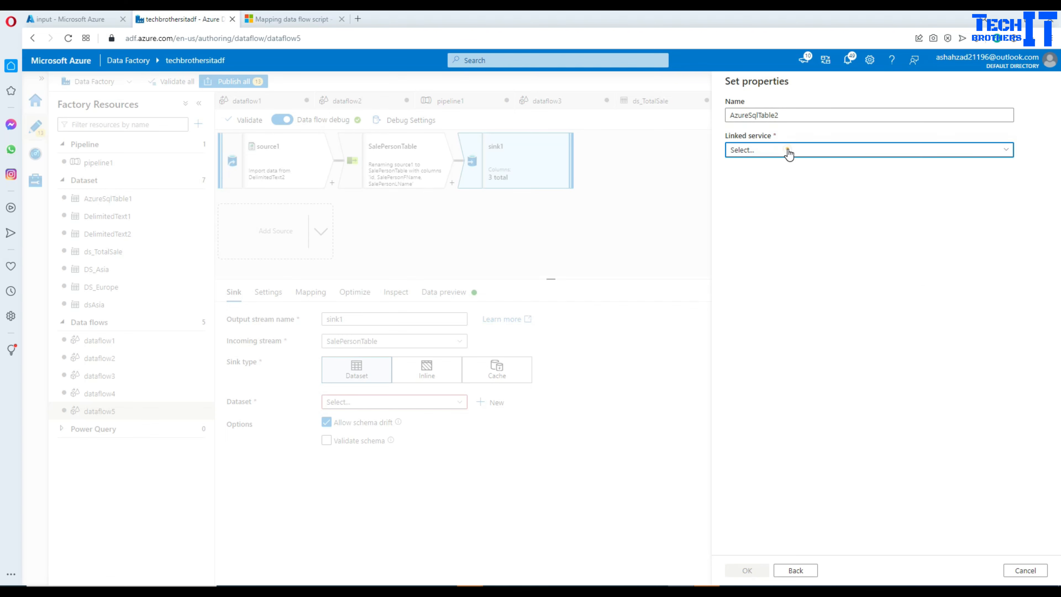
pyautogui.click(789, 151)
pyautogui.click(762, 205)
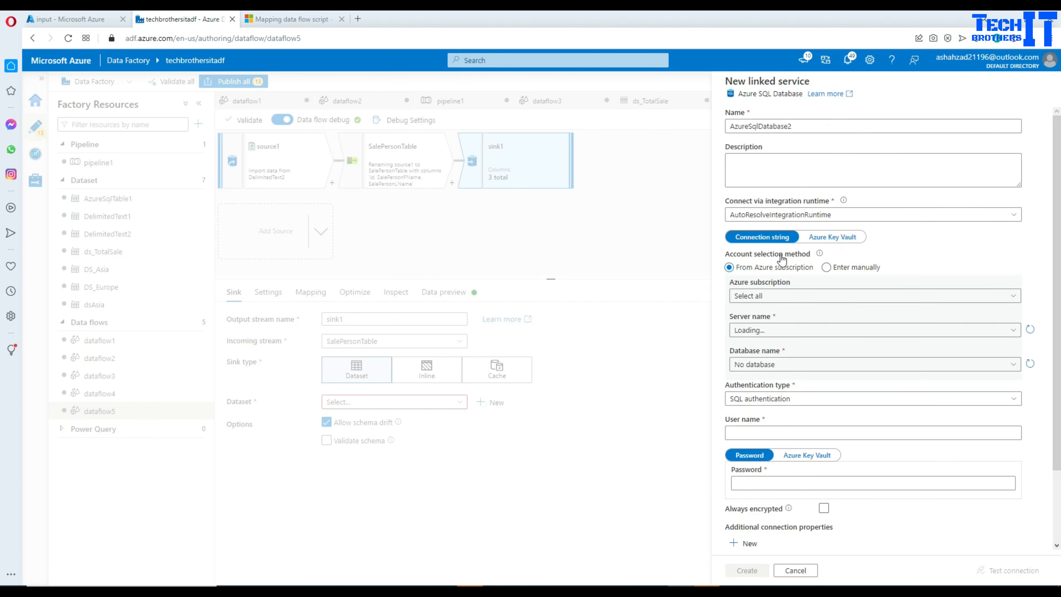
# - Point the linked service to Azure subscription 1, server techbrothersit and database TechbrothersITDB
pyautogui.click(777, 296)
pyautogui.click(776, 331)
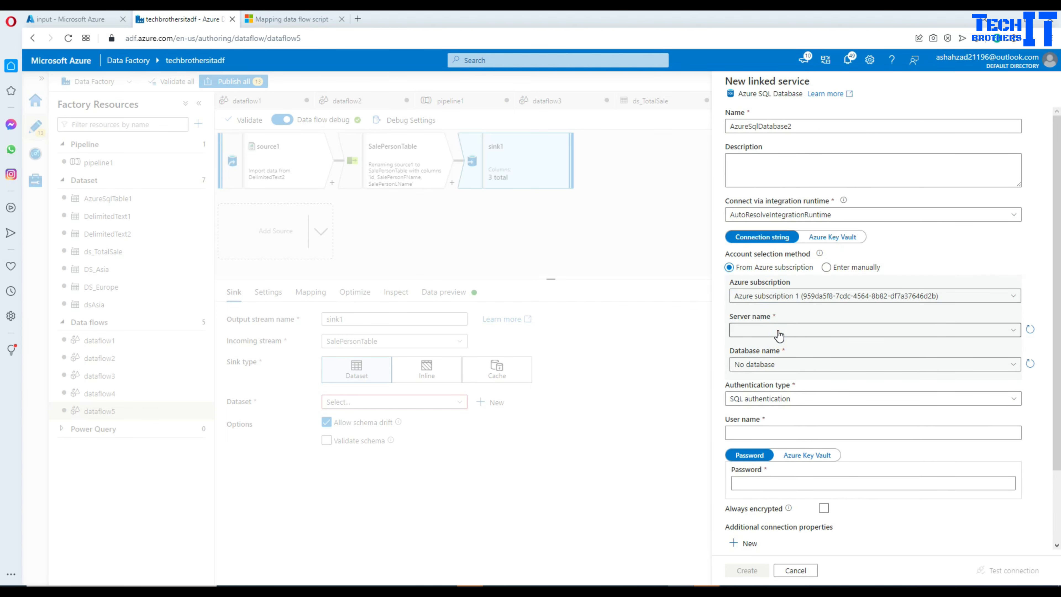
pyautogui.click(775, 330)
pyautogui.click(782, 352)
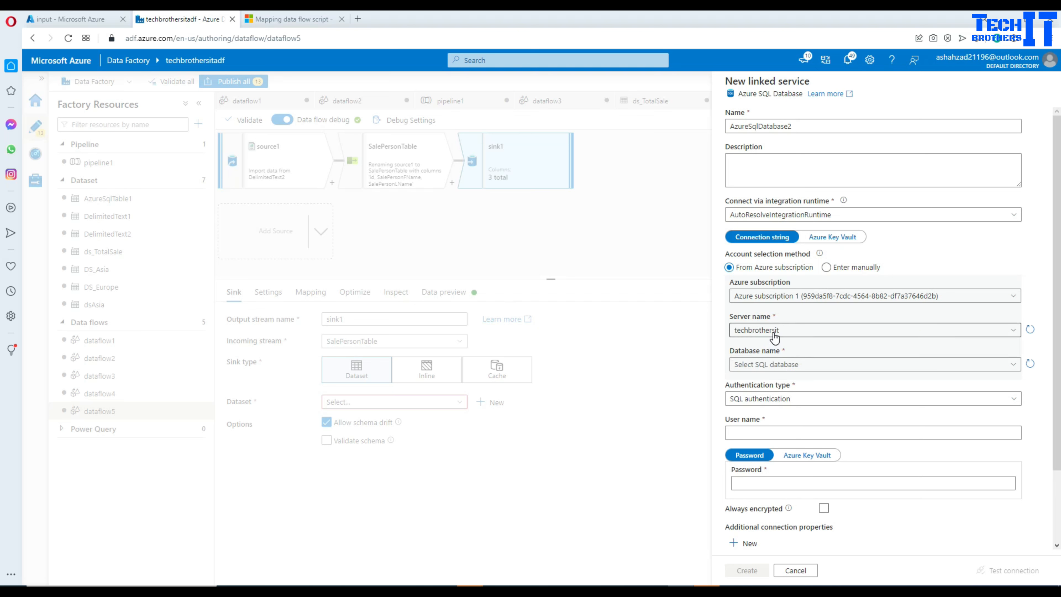
pyautogui.click(778, 364)
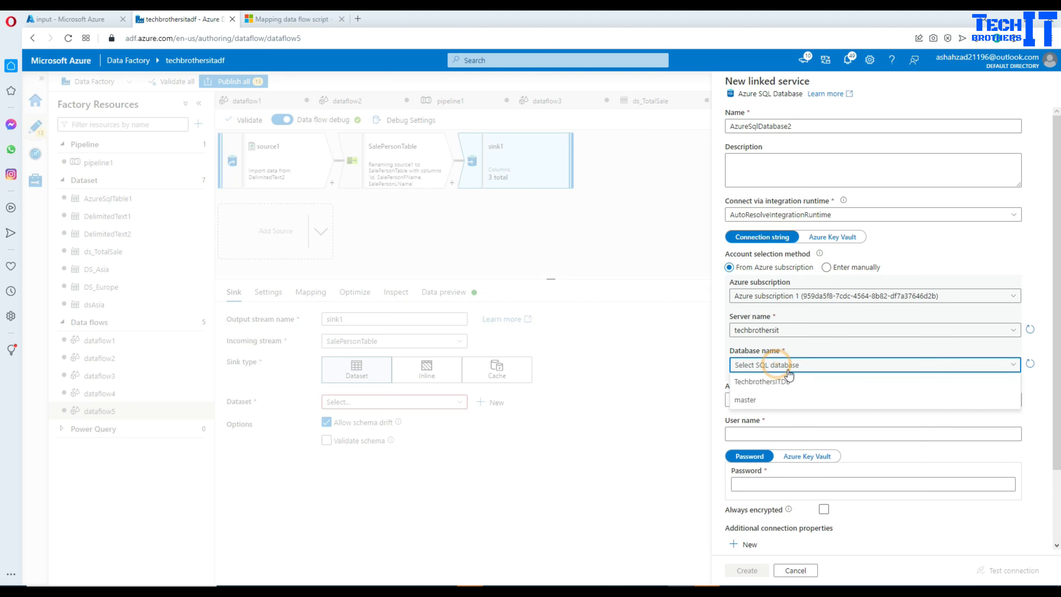
pyautogui.click(777, 384)
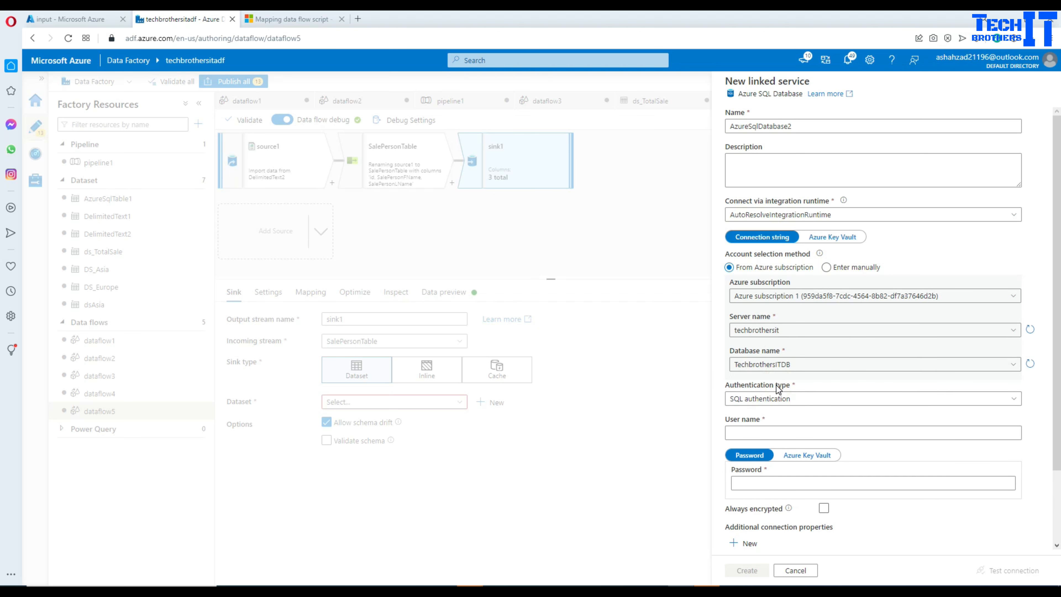
# - Enter the user name tbuser and the database password, test the connection, and create the linked service
pyautogui.click(785, 431)
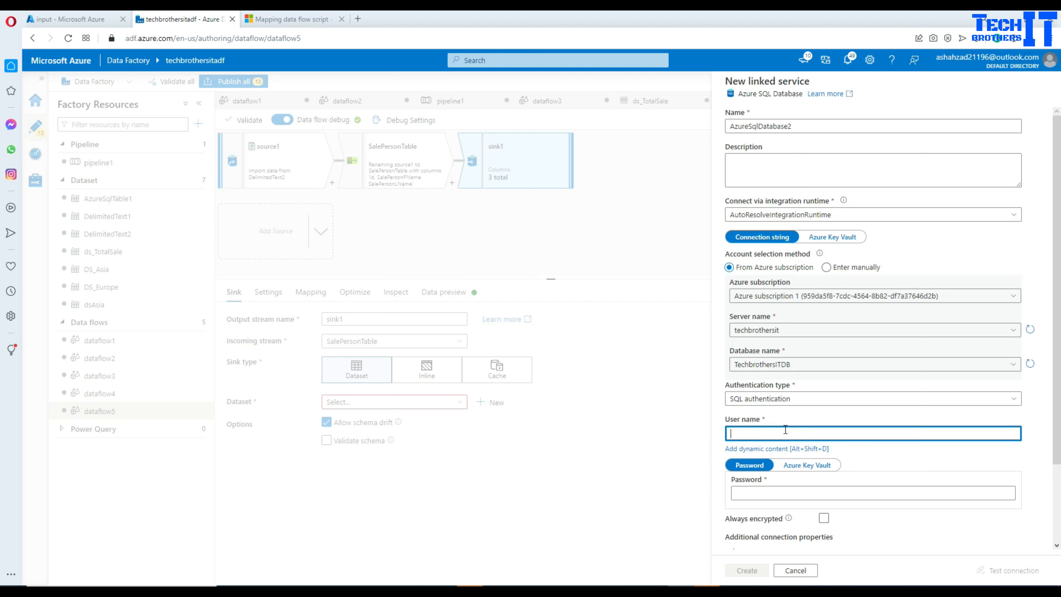
pyautogui.write('tbuser')
pyautogui.click(793, 493)
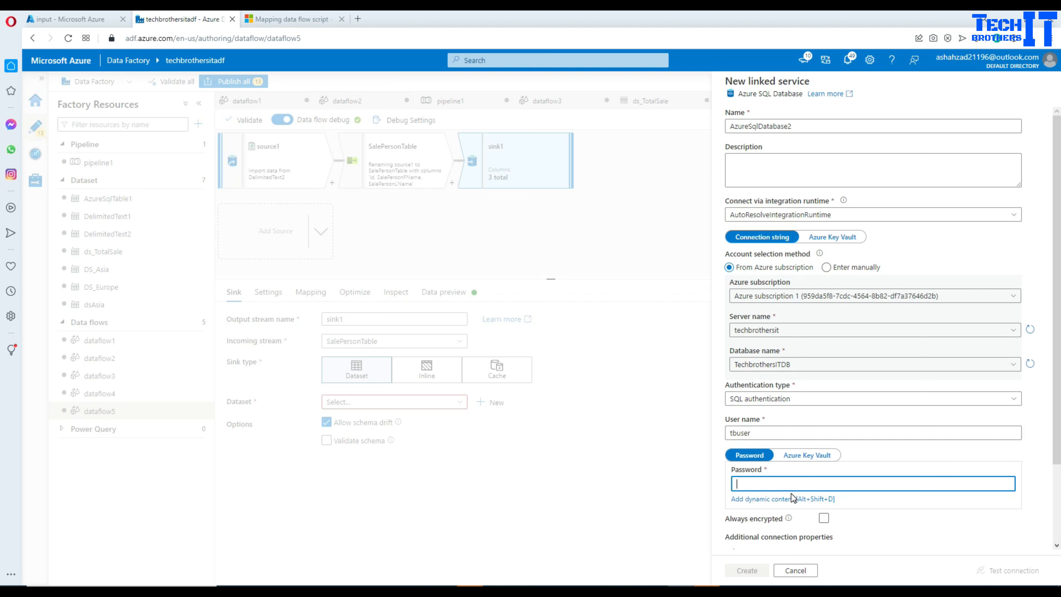
pyautogui.write('•')
pyautogui.write('••••••••')
pyautogui.click(1000, 572)
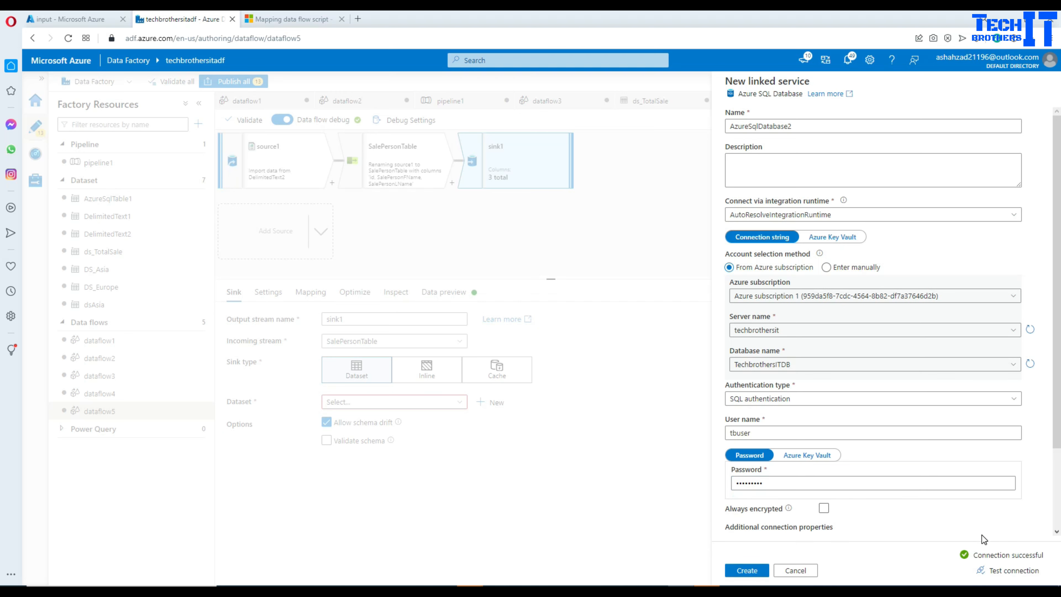
pyautogui.click(755, 571)
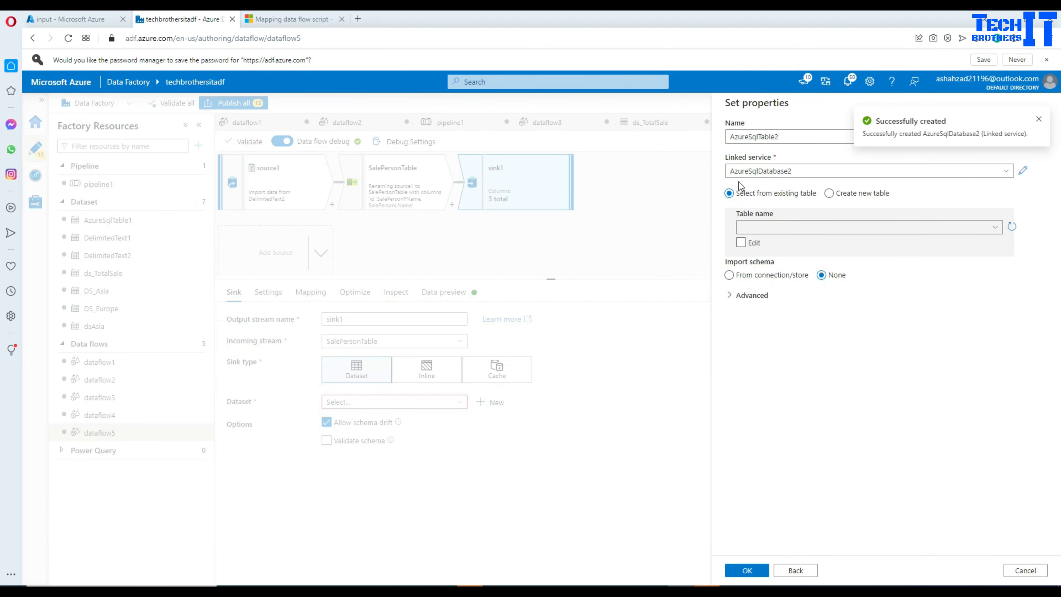
# - Point the sink dataset to the existing table dbo.SalePerson, import its schema from the connection, and create the dataset
pyautogui.click(750, 229)
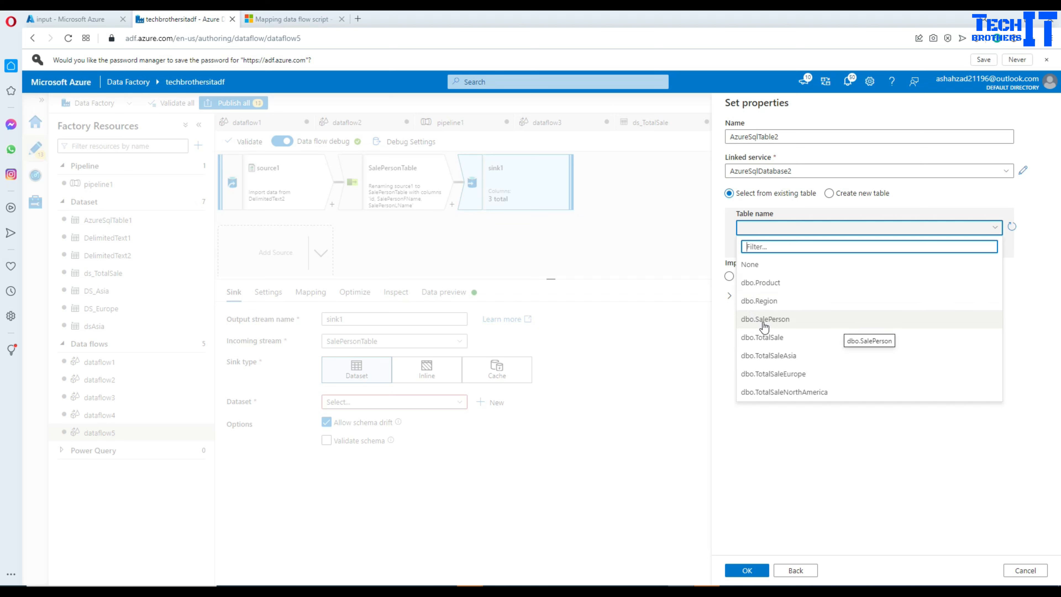
pyautogui.click(764, 322)
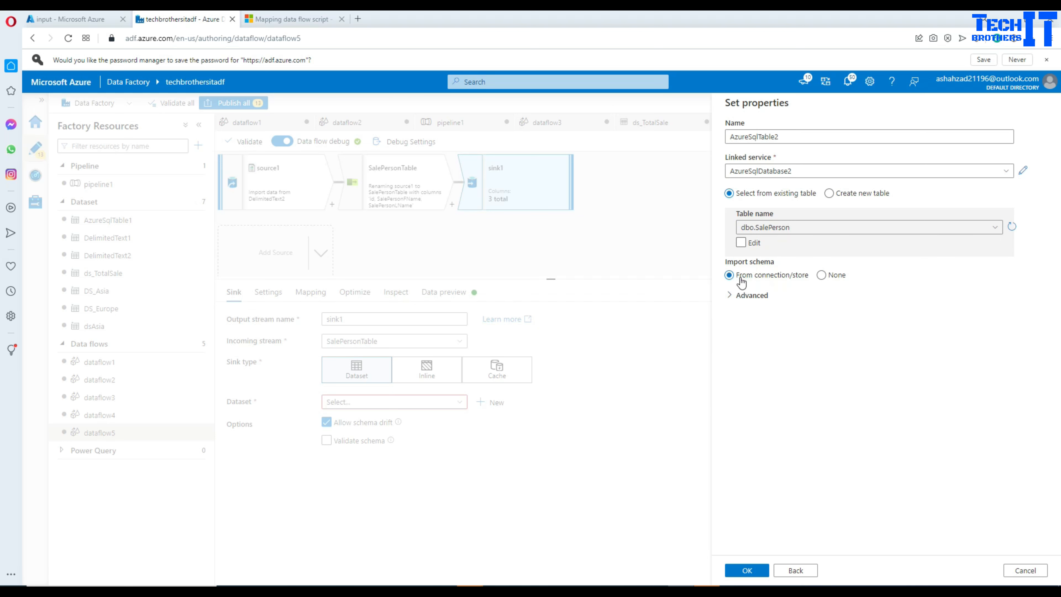
pyautogui.click(741, 574)
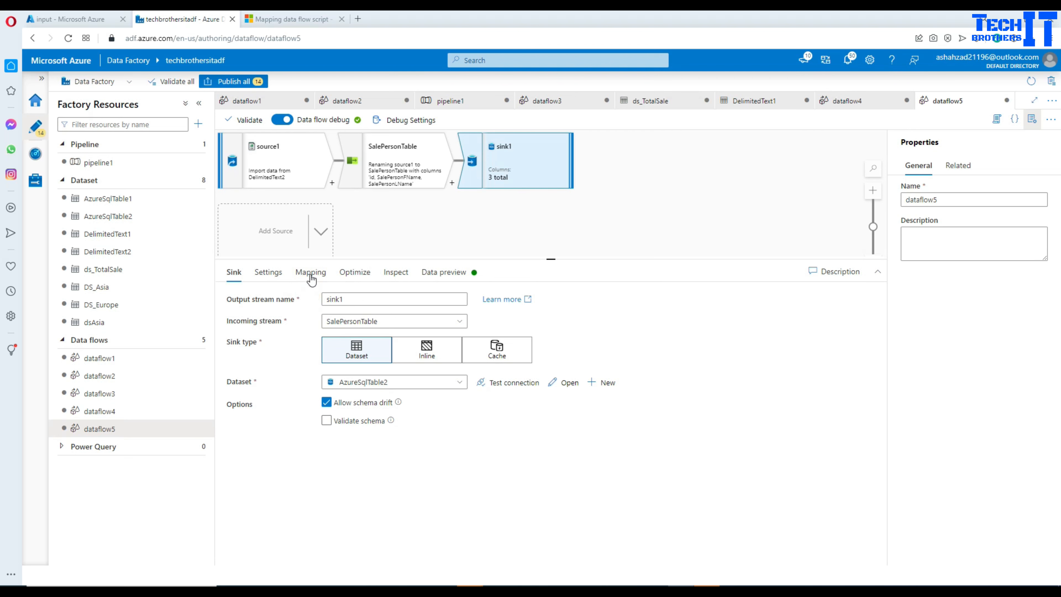
# - In sink1's mapping, turn off auto mapping and map the id input column to the SalePersonId output column
pyautogui.click(311, 278)
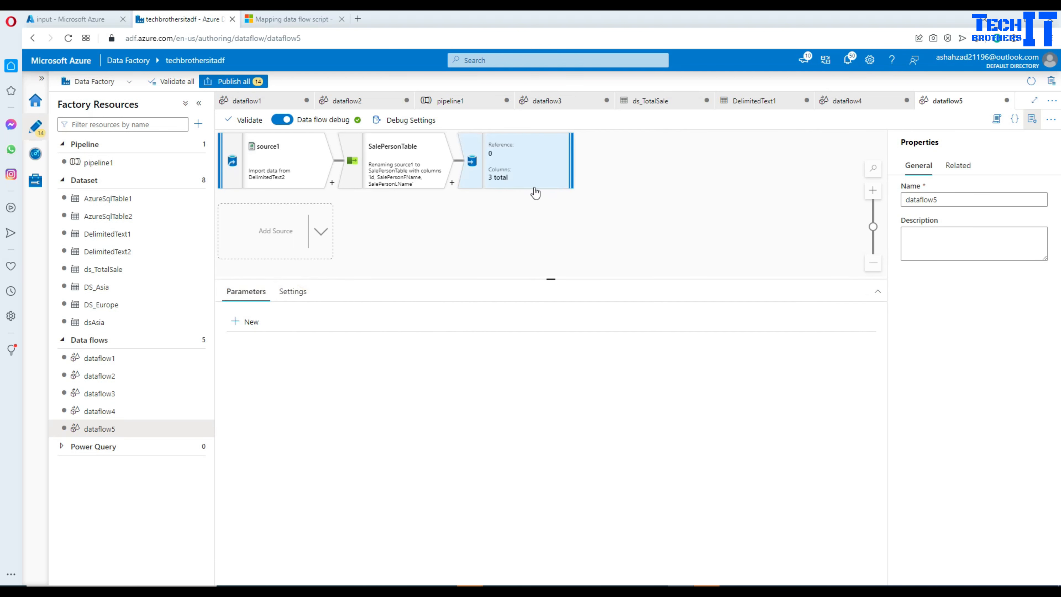
pyautogui.click(512, 176)
pyautogui.click(314, 293)
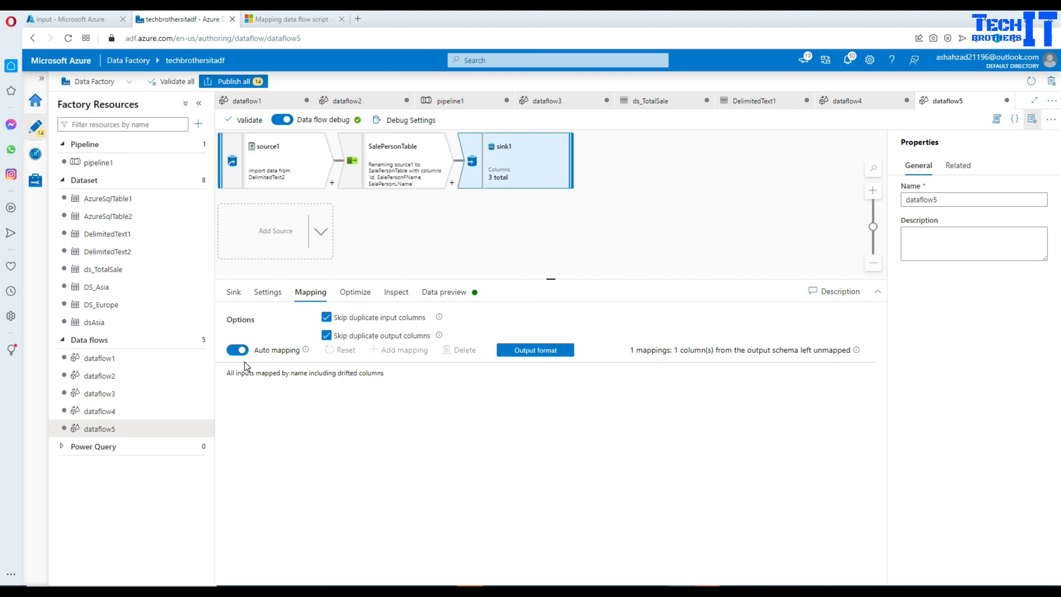
pyautogui.click(370, 167)
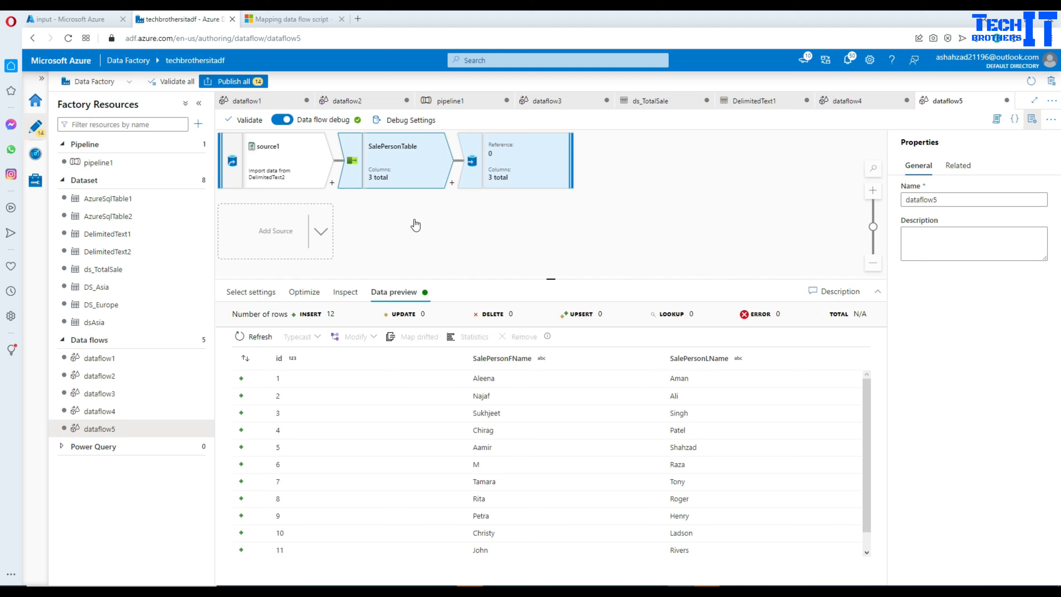
pyautogui.click(250, 294)
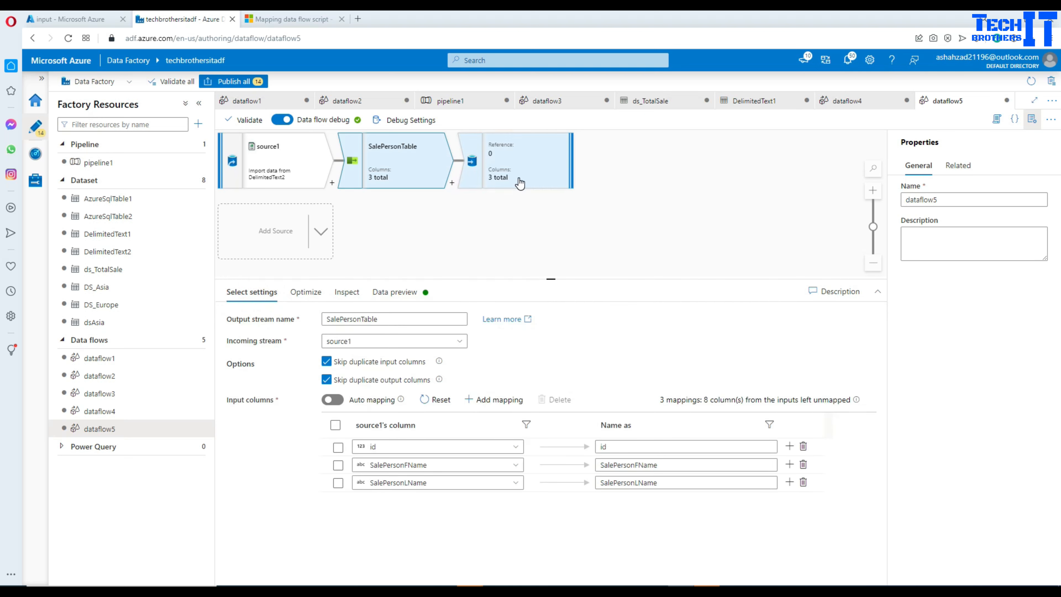
pyautogui.click(520, 182)
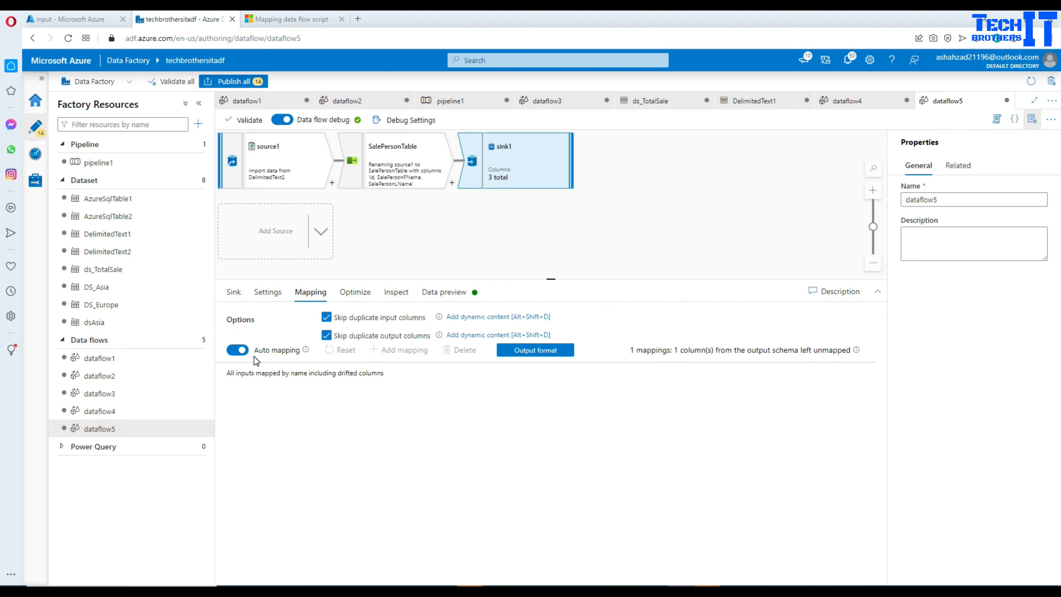
pyautogui.click(238, 352)
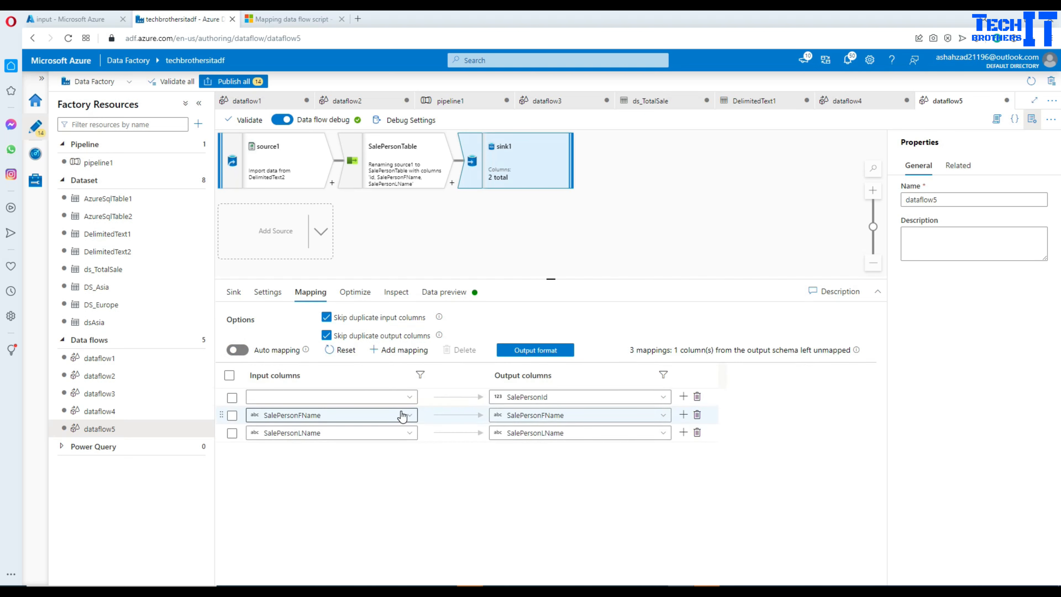
pyautogui.click(408, 397)
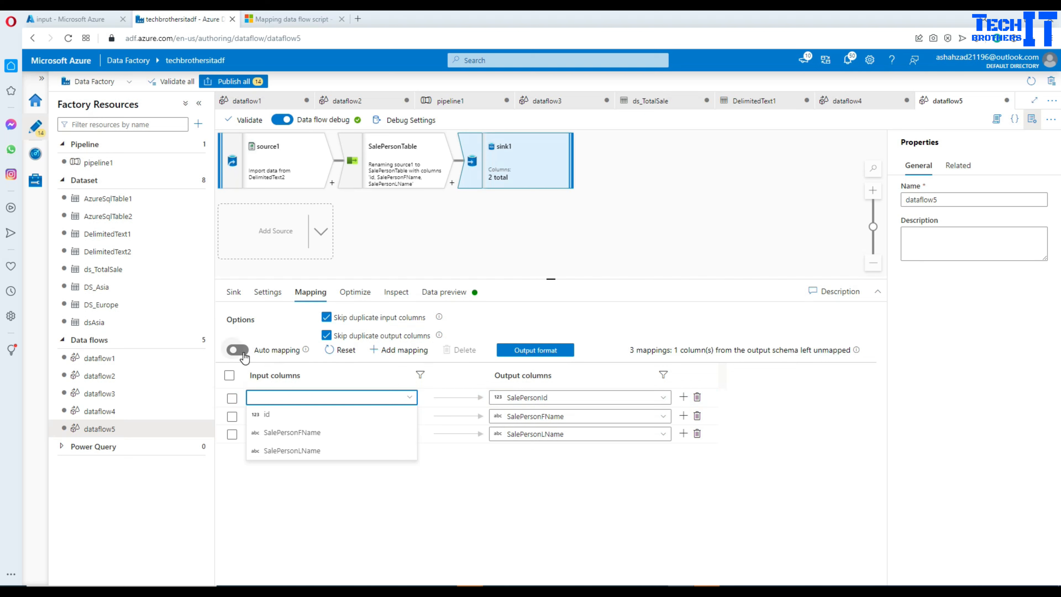
pyautogui.click(271, 416)
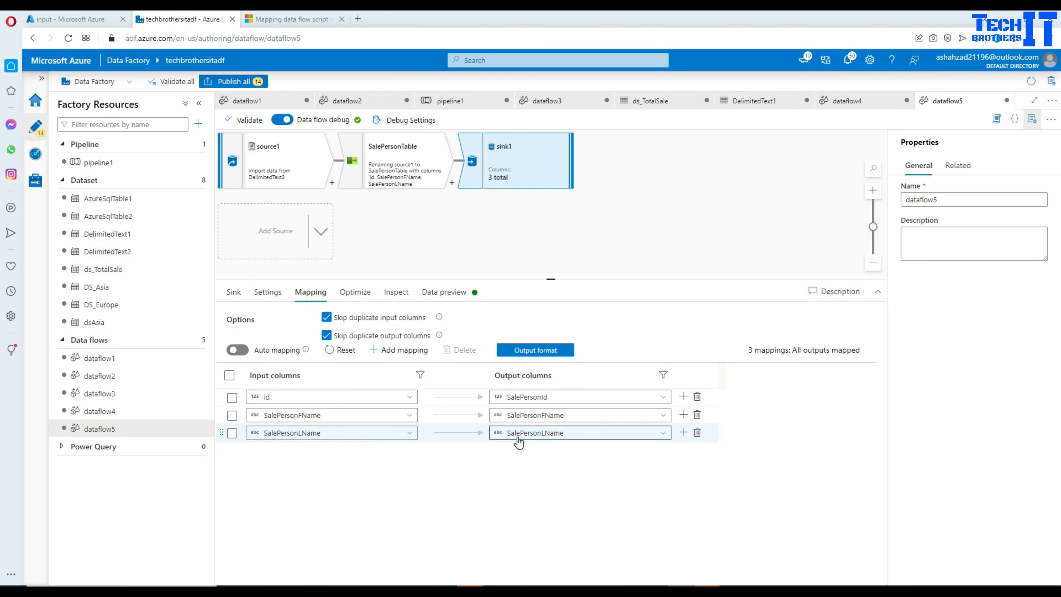
pyautogui.click(506, 493)
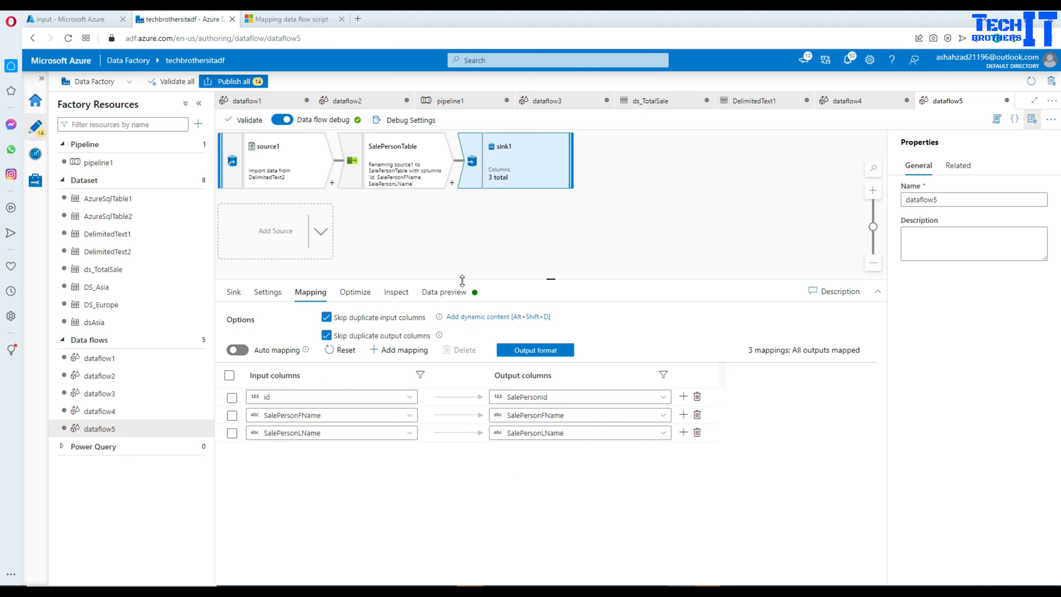
pyautogui.moveTo(462, 280); pyautogui.dragTo(472, 352)
pyautogui.click(426, 258)
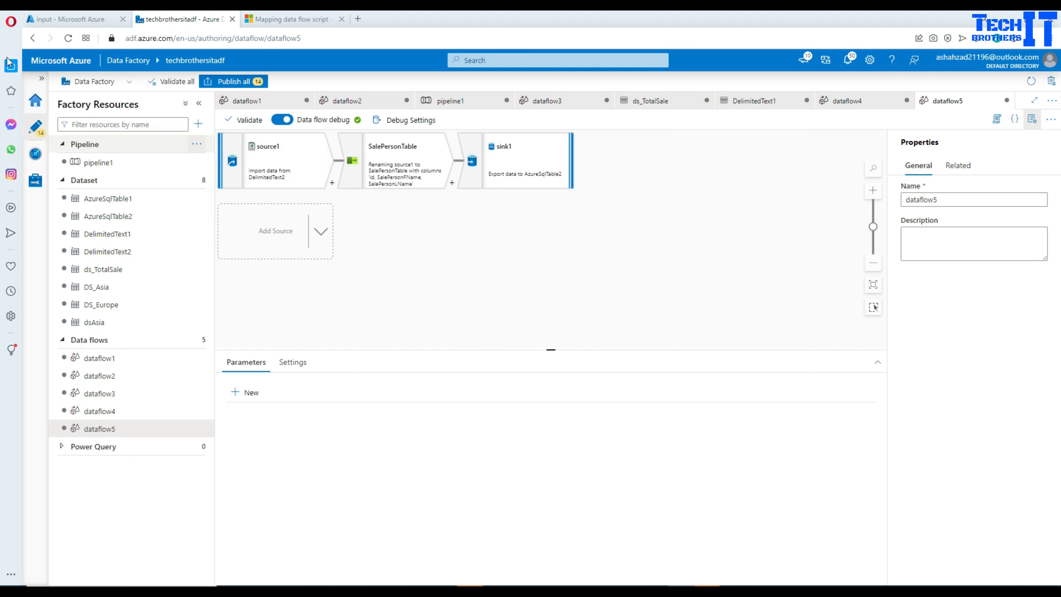
# - Open the contents of TotalSale.csv in the input container and examine the ProductName column in its header row
pyautogui.click(58, 22)
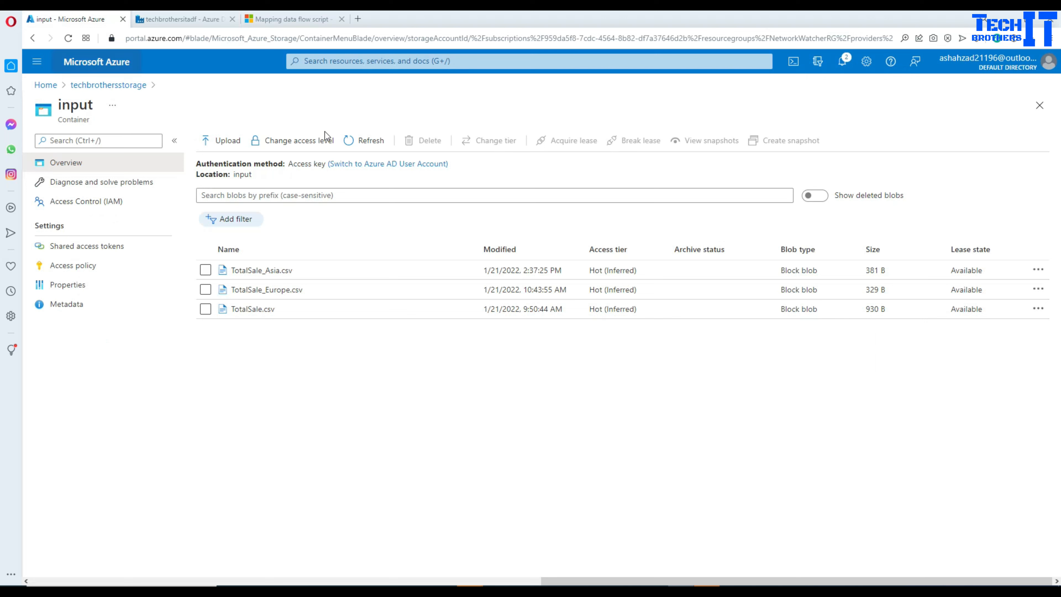
pyautogui.click(254, 310)
pyautogui.click(553, 170)
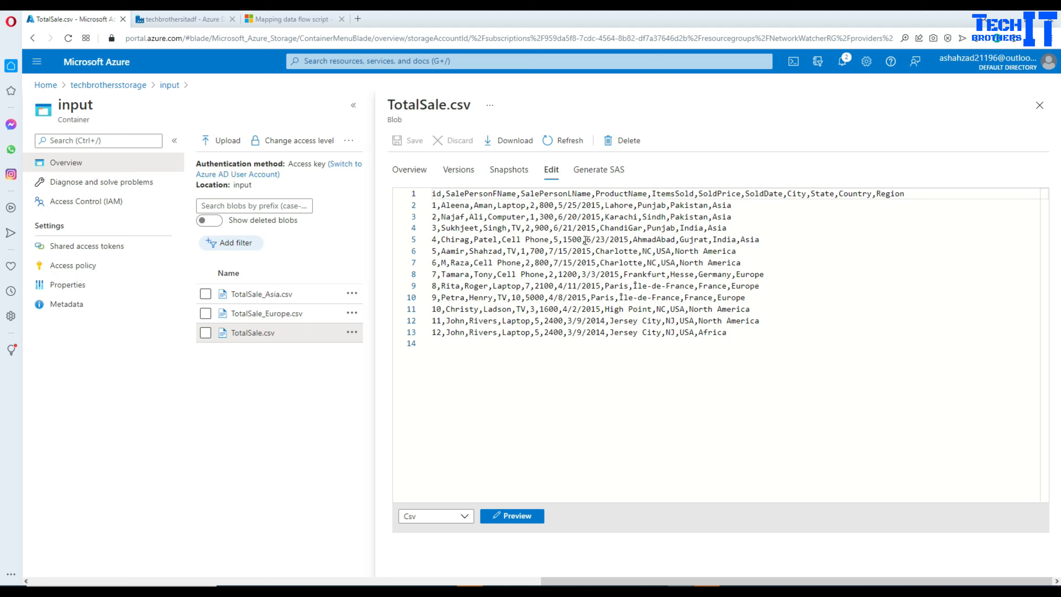
pyautogui.doubleClick(619, 193)
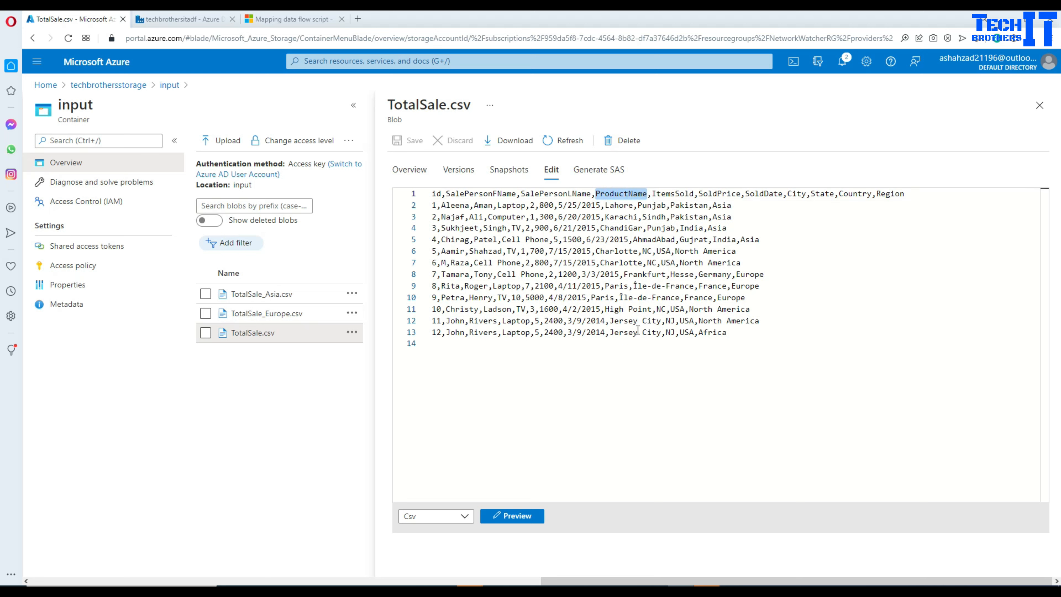
# - Switch to the Data Factory tab and add a new branch from source1 in dataflow5
pyautogui.click(186, 20)
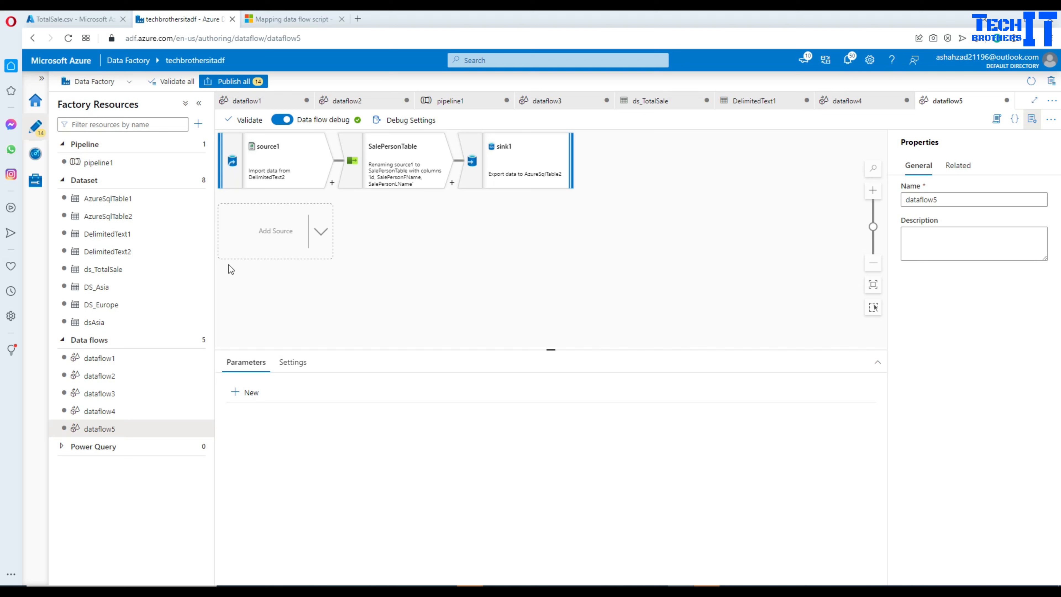
pyautogui.click(331, 184)
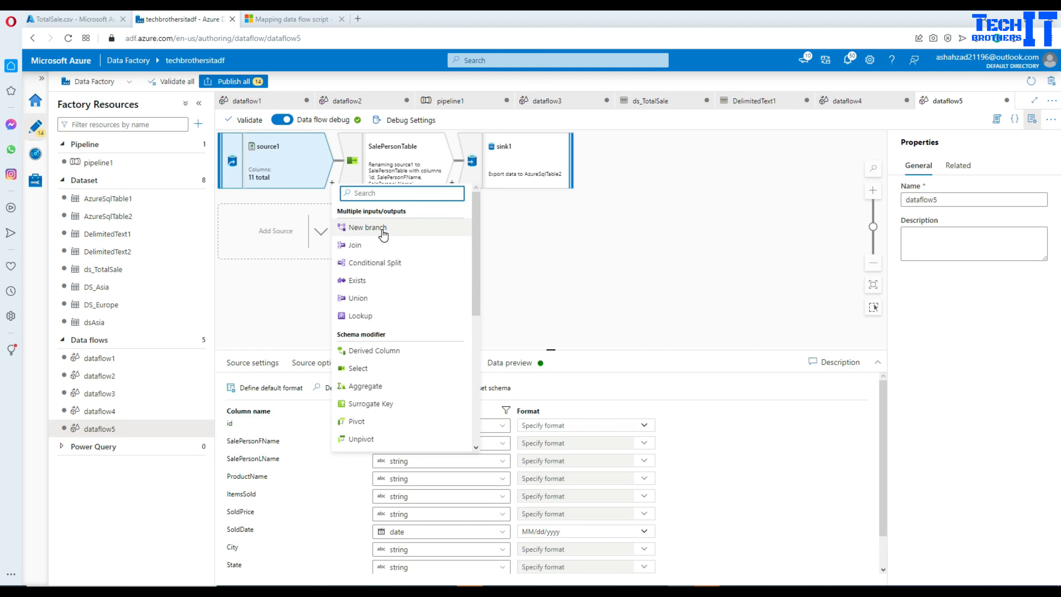
pyautogui.click(383, 234)
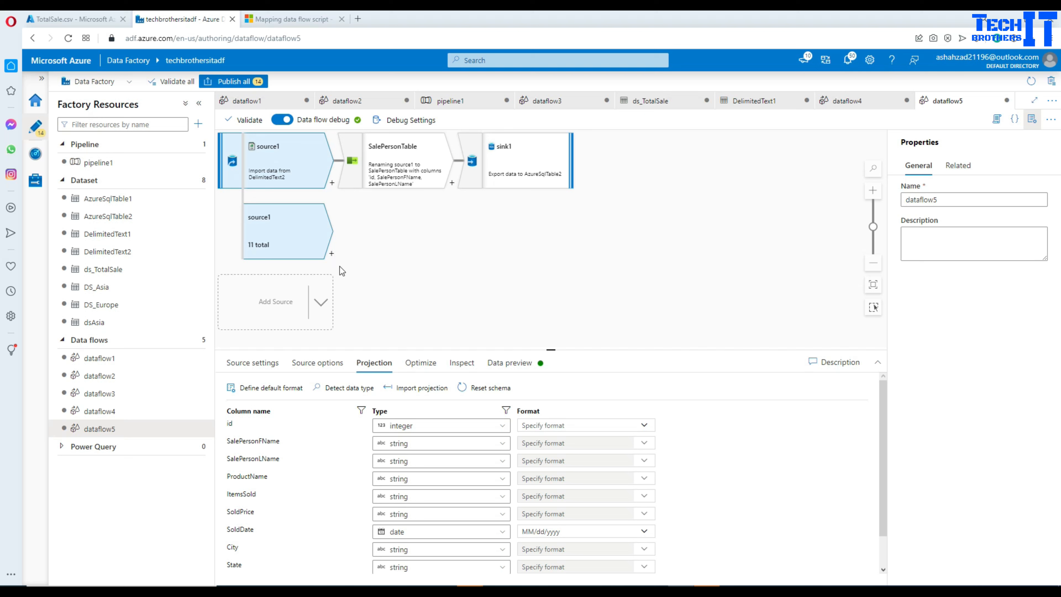
# - Add a Select transformation to the new source1 branch
pyautogui.click(331, 254)
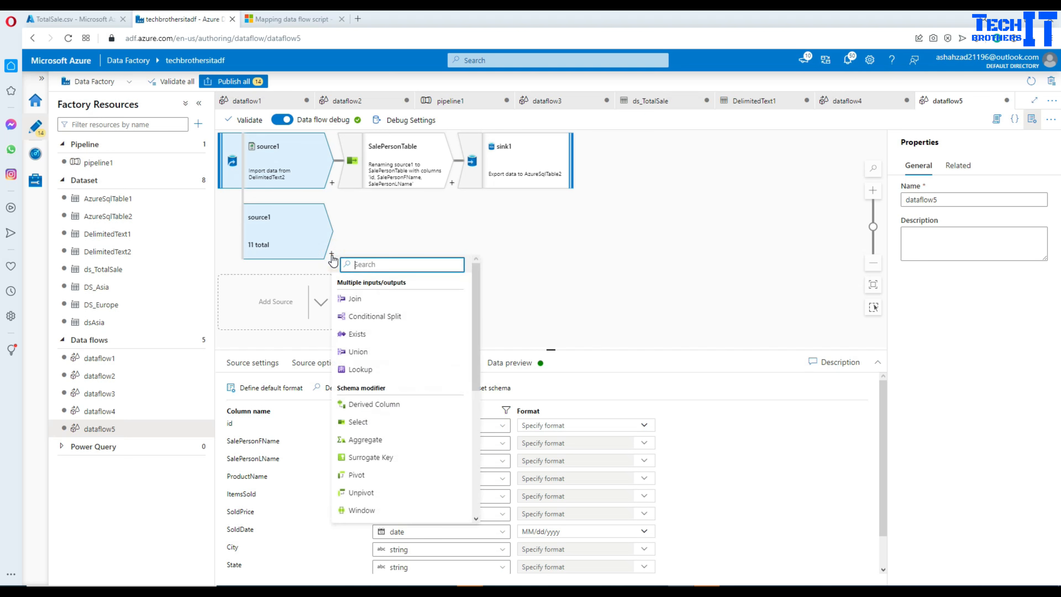
pyautogui.click(345, 198)
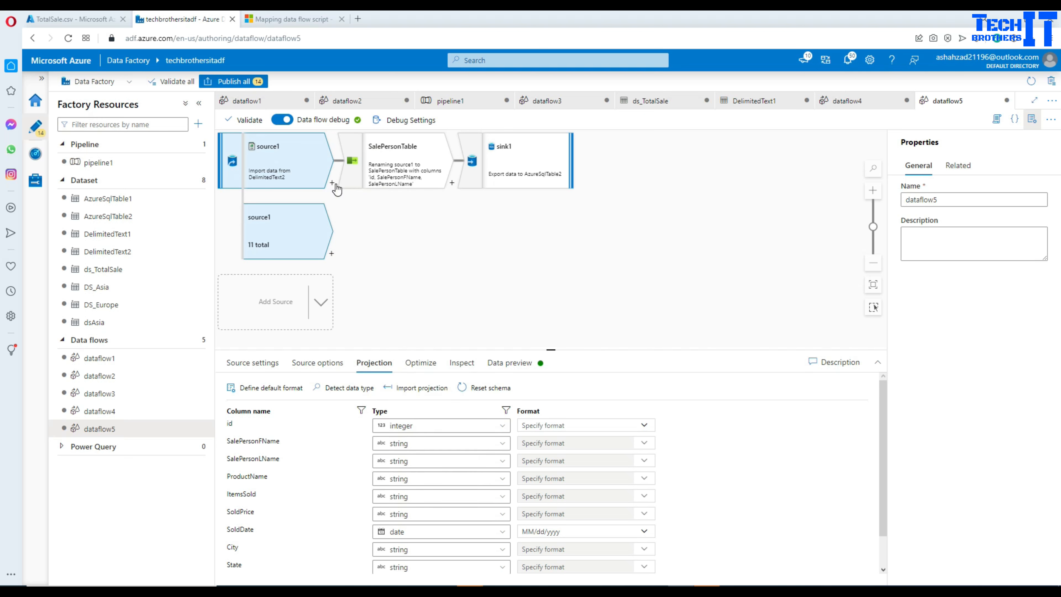
pyautogui.click(331, 183)
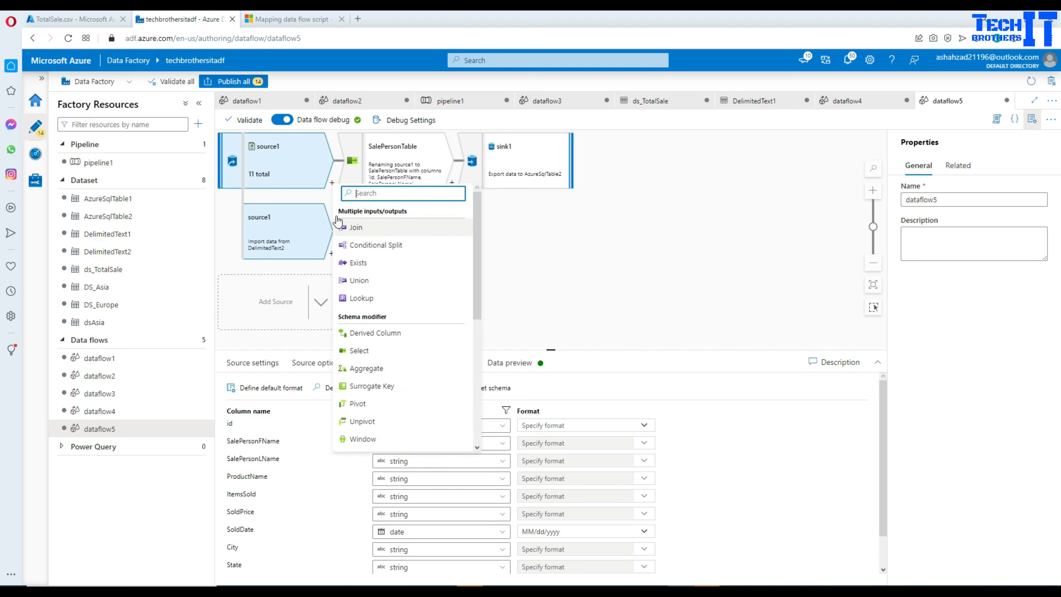
pyautogui.click(511, 258)
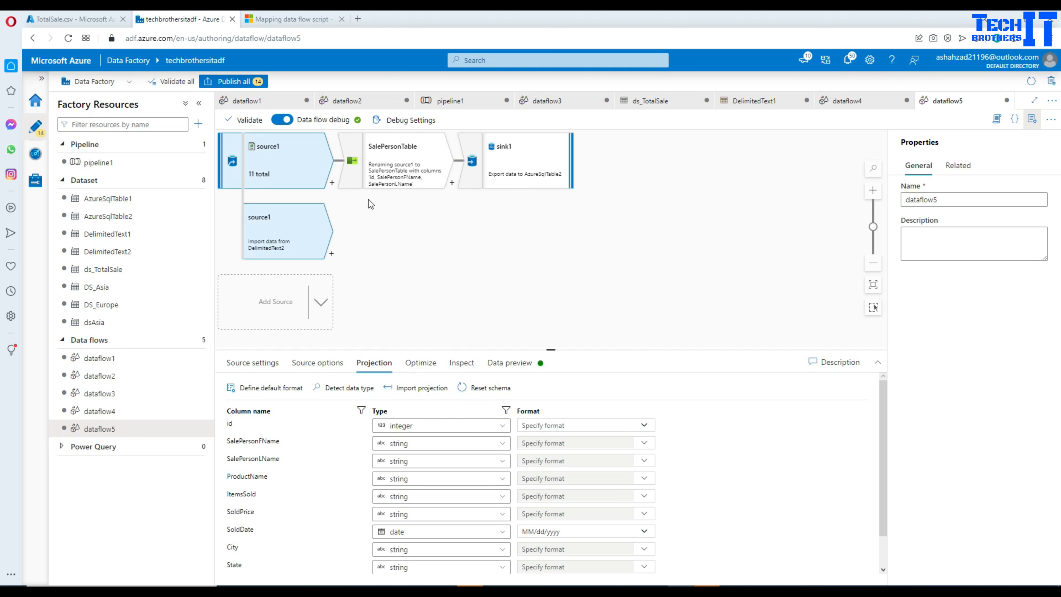
pyautogui.click(332, 255)
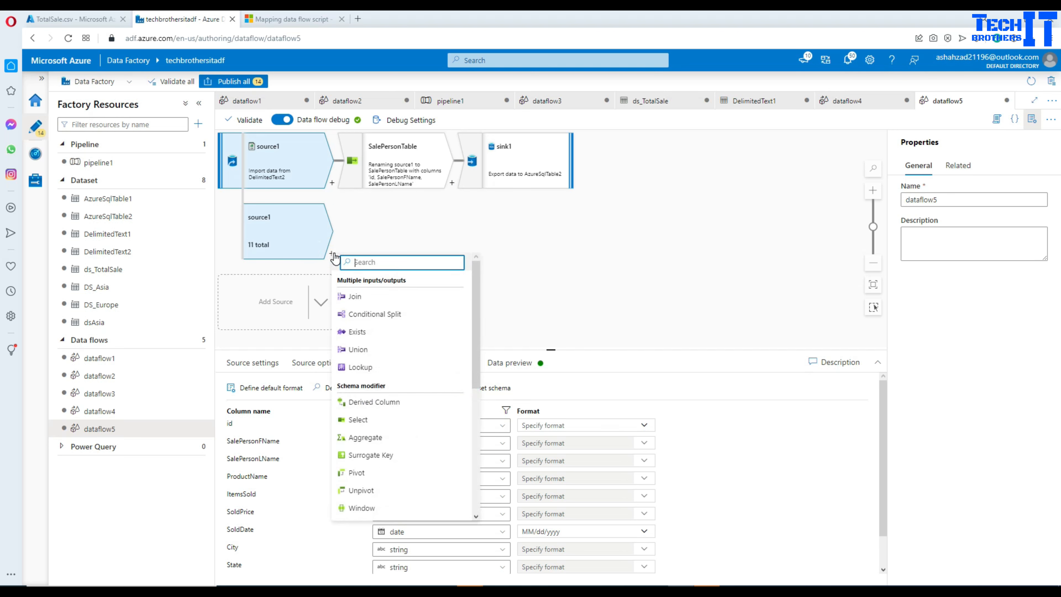
pyautogui.click(358, 420)
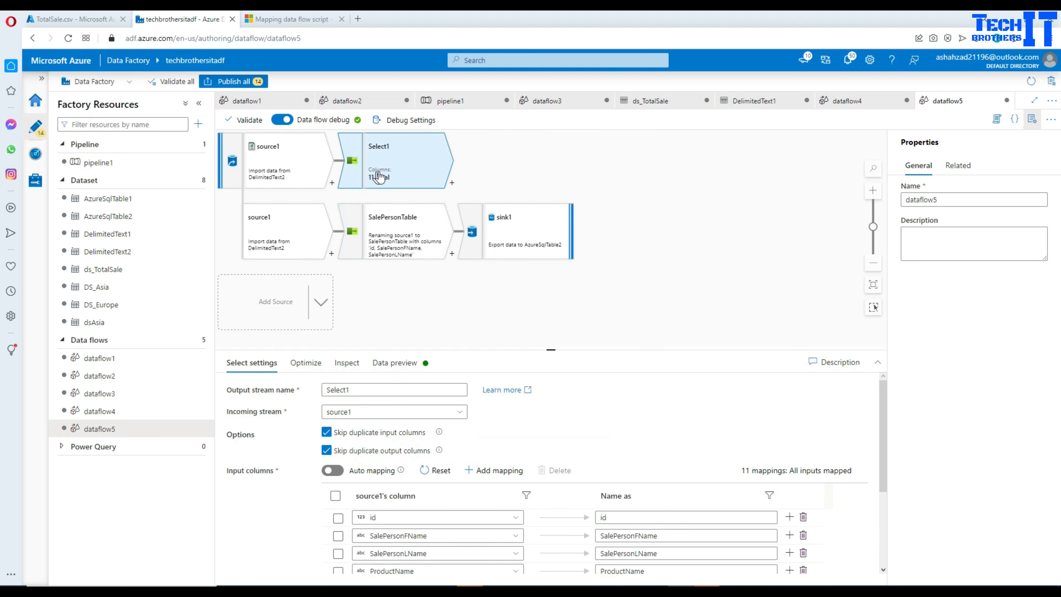
# - In Select1's input columns, delete every column mapping except ProductName
pyautogui.click(387, 169)
pyautogui.moveTo(500, 350); pyautogui.dragTo(500, 256)
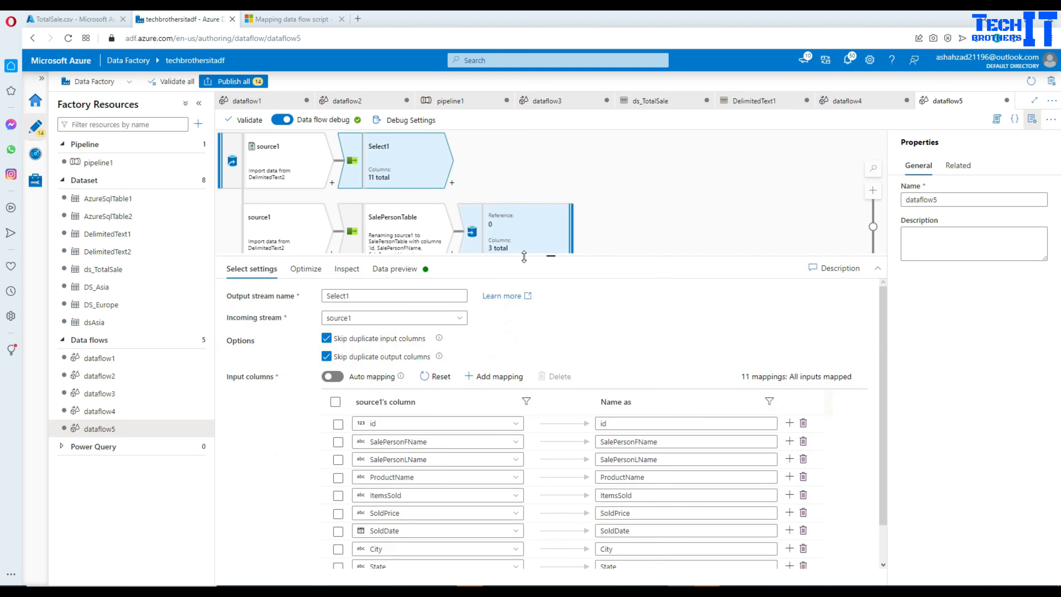
pyautogui.click(338, 424)
pyautogui.click(338, 424)
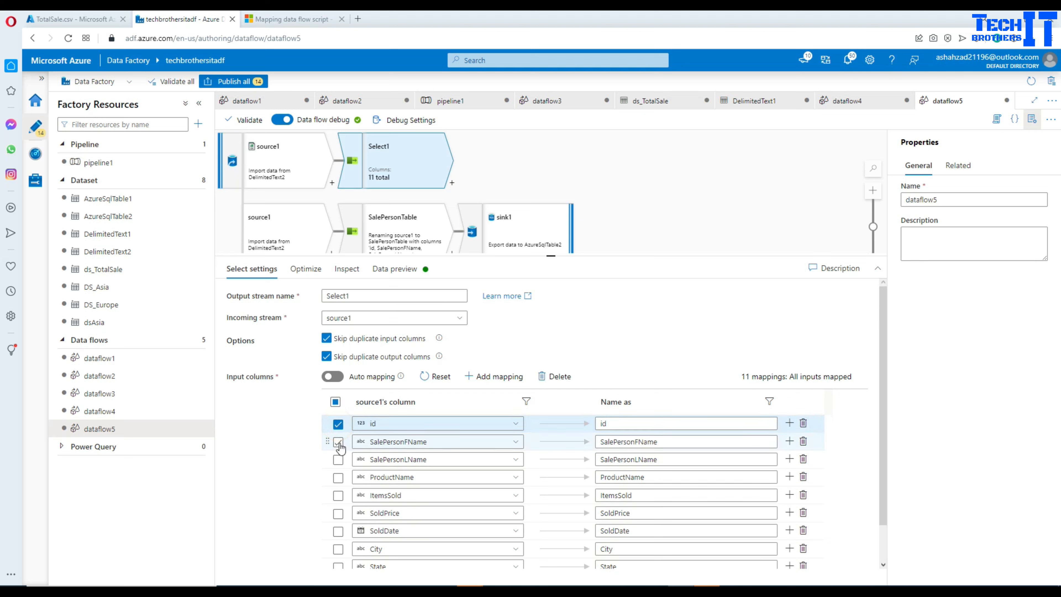
pyautogui.click(338, 441)
pyautogui.click(338, 459)
pyautogui.click(338, 496)
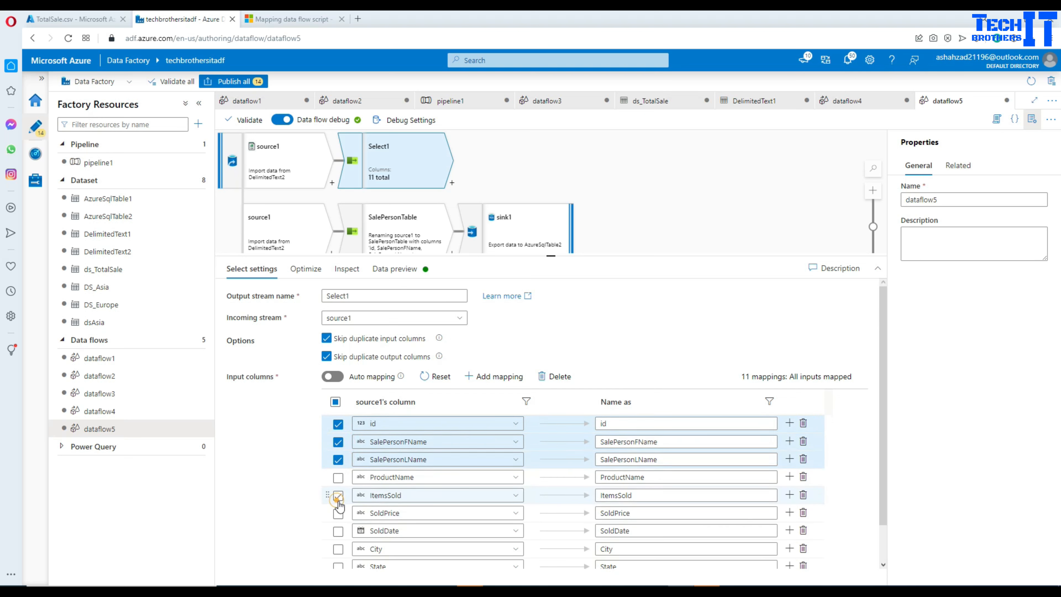
pyautogui.click(338, 513)
pyautogui.click(338, 531)
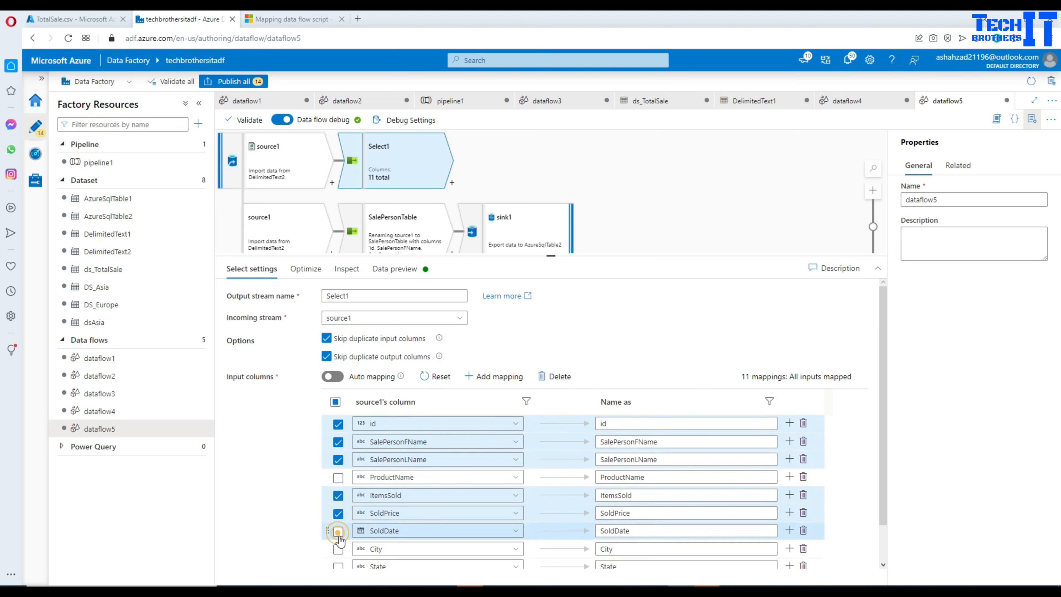
pyautogui.click(338, 549)
pyautogui.scroll(-1, 331, 539)
pyautogui.click(338, 523)
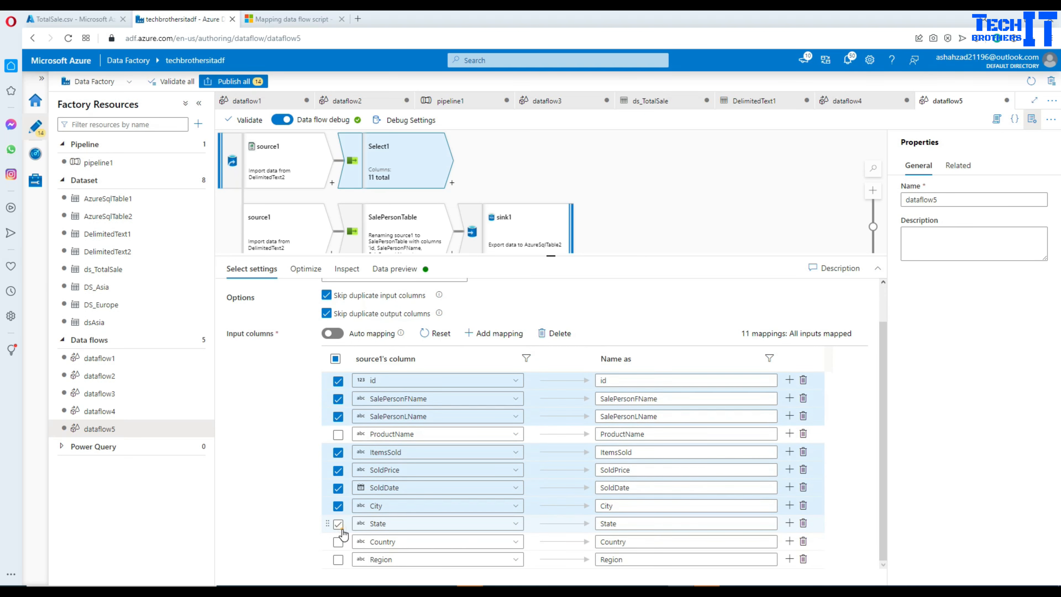
pyautogui.click(338, 542)
pyautogui.click(338, 560)
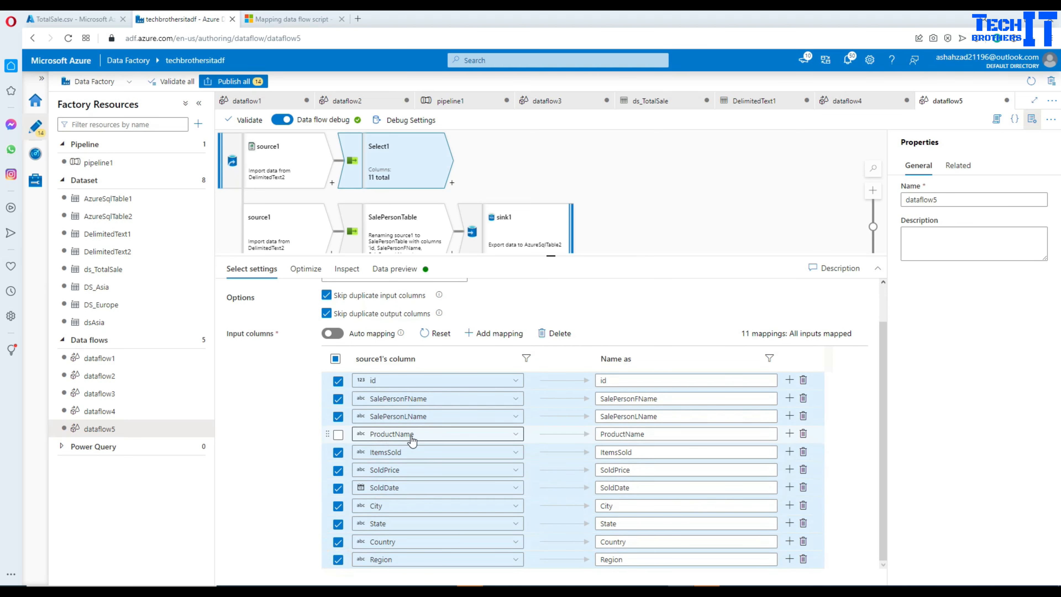
pyautogui.click(559, 332)
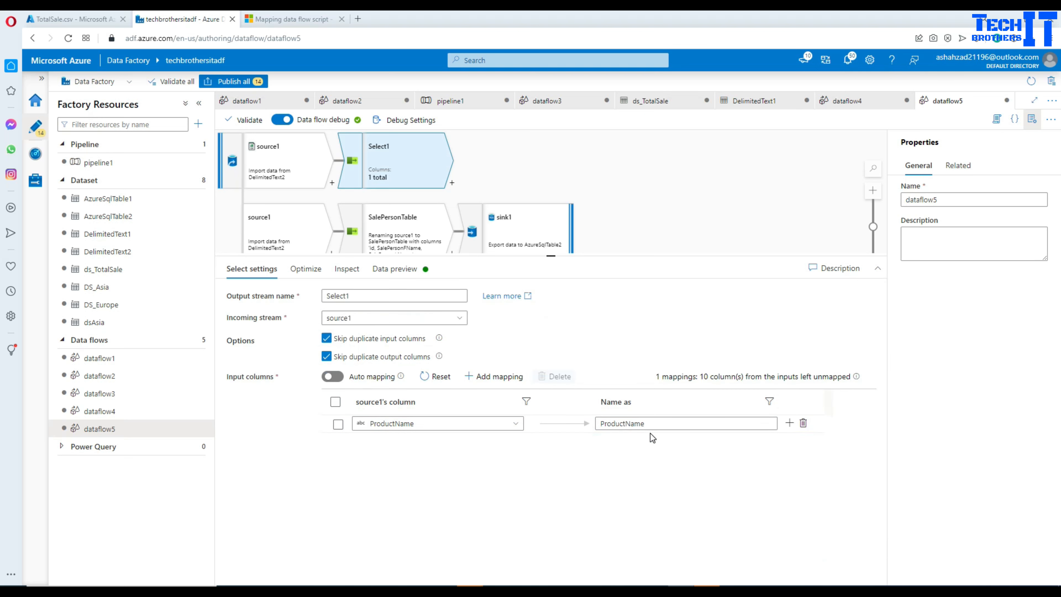
pyautogui.click(653, 424)
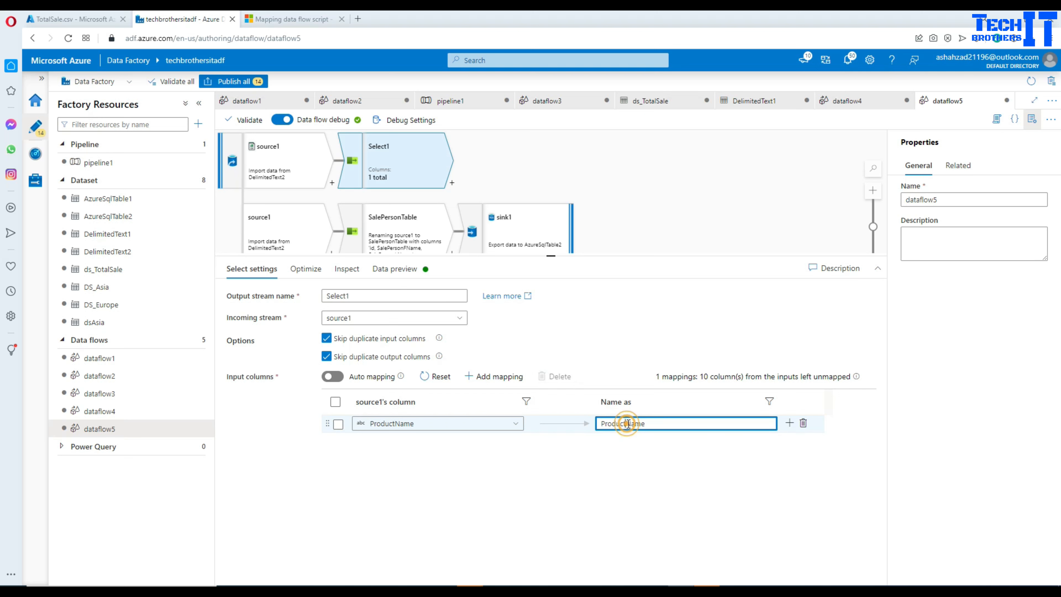
pyautogui.doubleClick(646, 423)
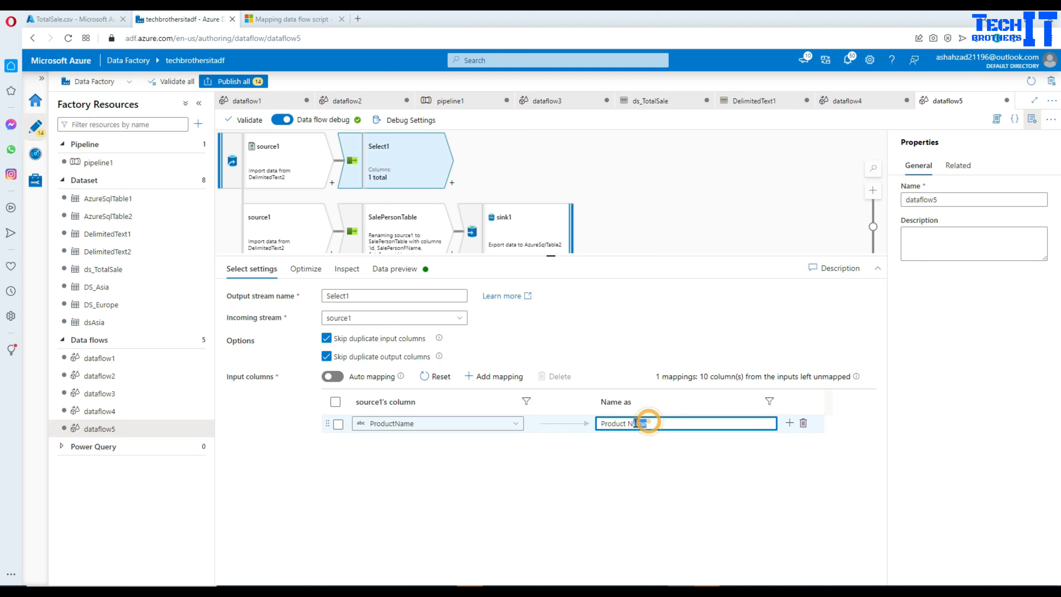
pyautogui.click(634, 423)
pyautogui.click(596, 487)
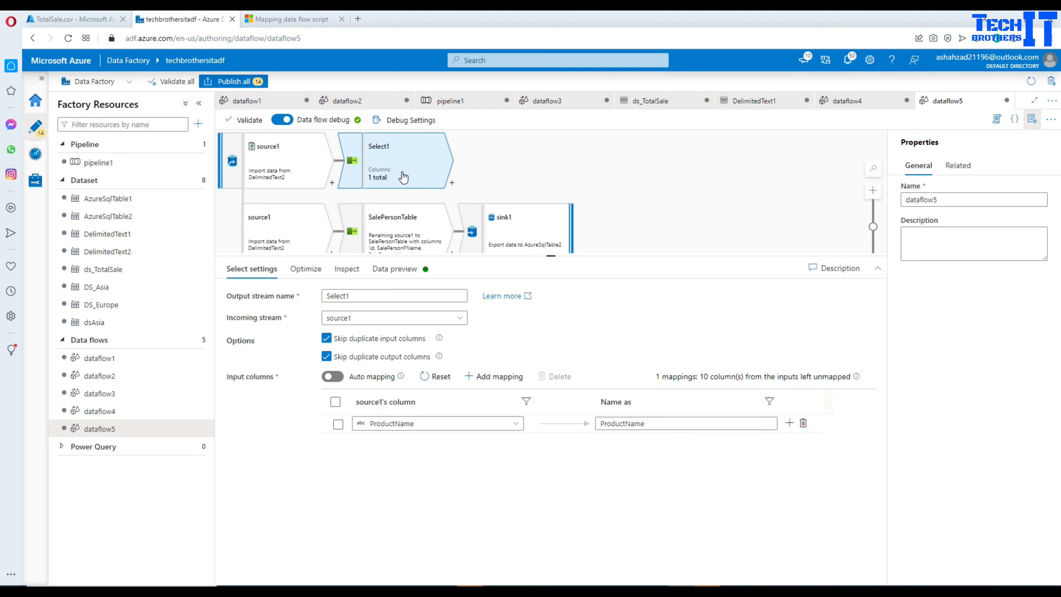
pyautogui.click(483, 165)
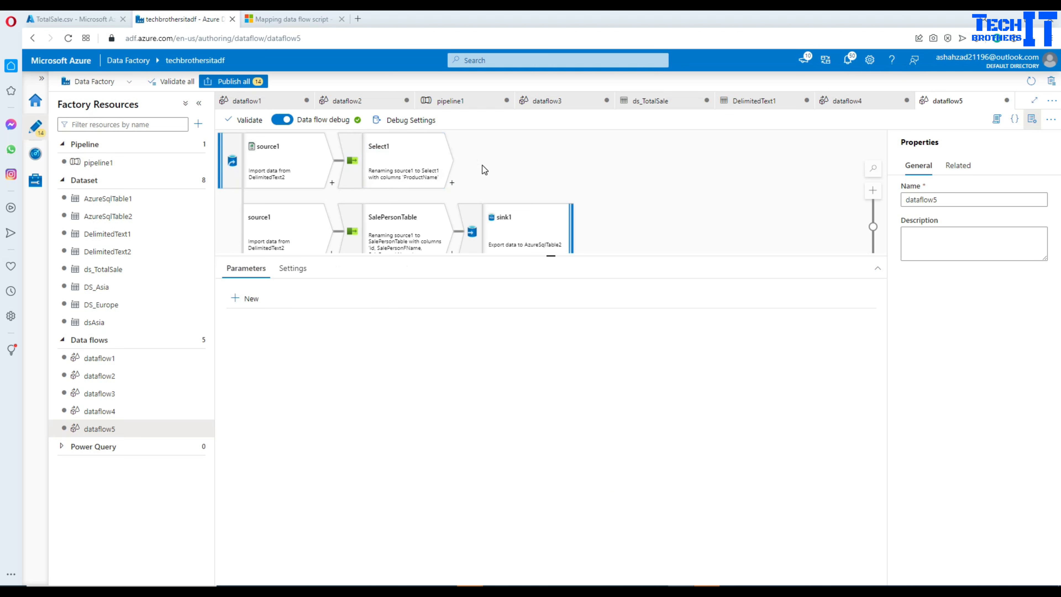
pyautogui.click(426, 165)
# - Examine the ProductName values in TotalSale.csv for duplicates such as TV, and return to the data flow
pyautogui.click(83, 19)
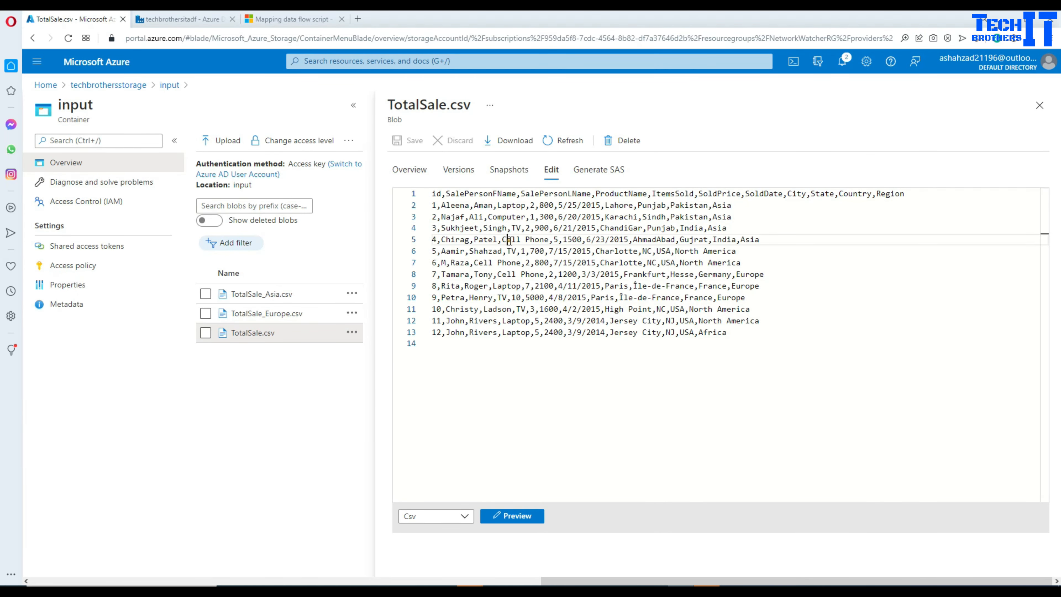
pyautogui.doubleClick(517, 228)
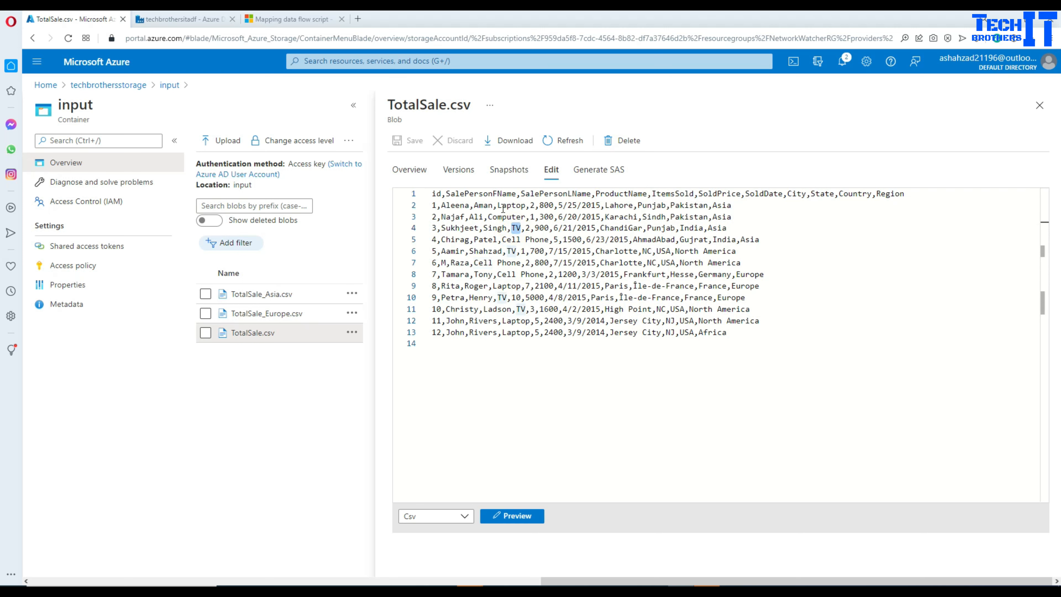
pyautogui.click(193, 19)
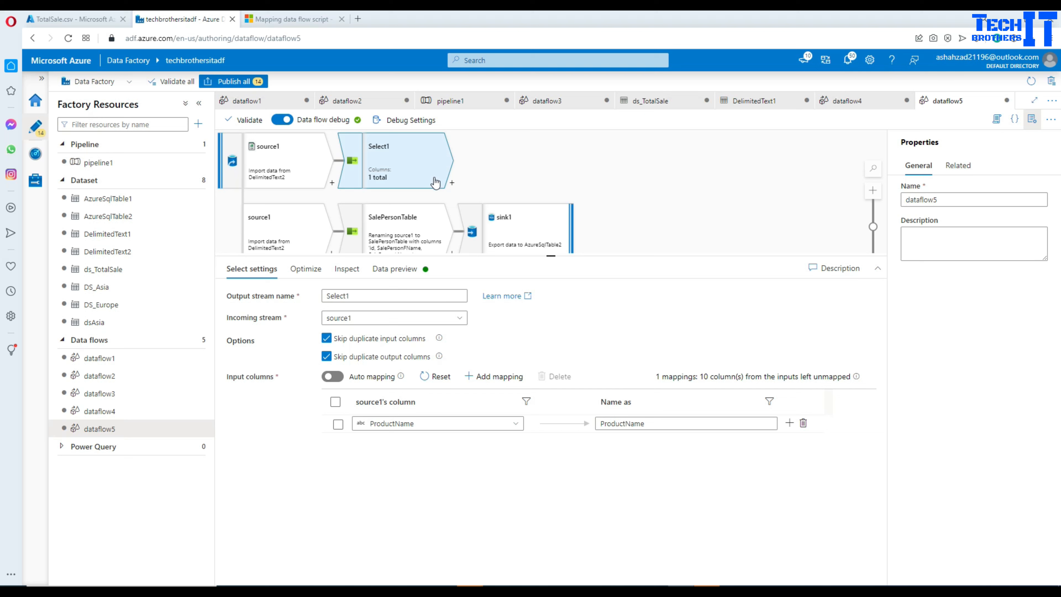
# - Add an Aggregate transformation after Select1 and group it by the ProductName column
pyautogui.click(451, 184)
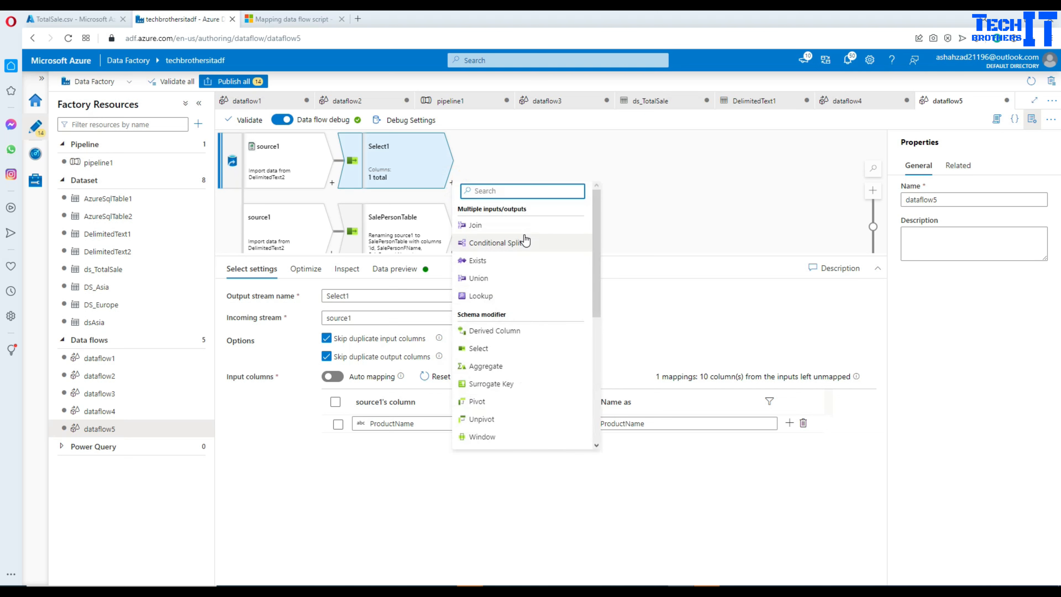
pyautogui.click(487, 366)
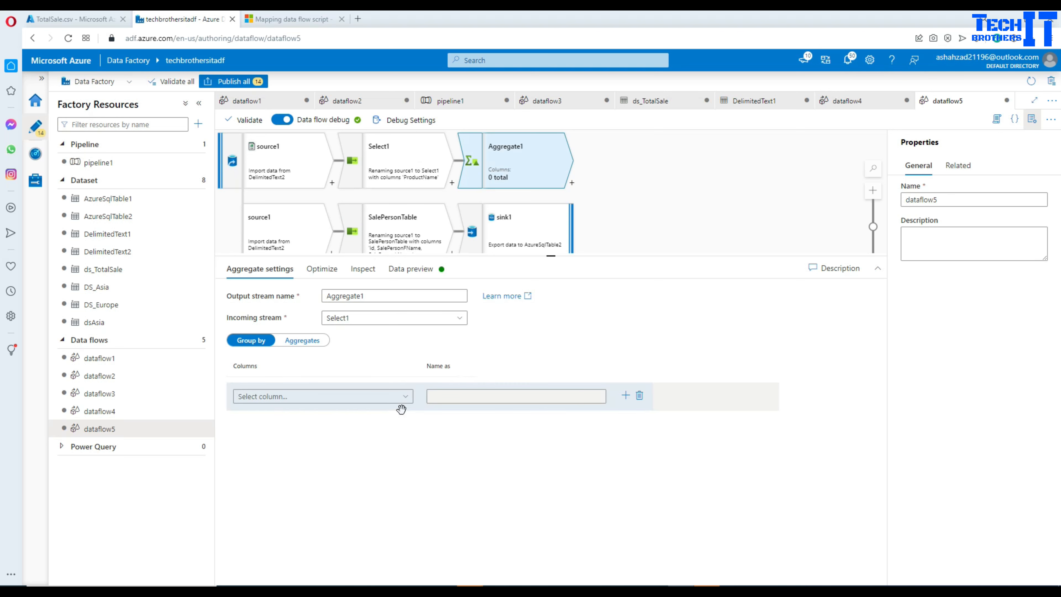
pyautogui.click(405, 397)
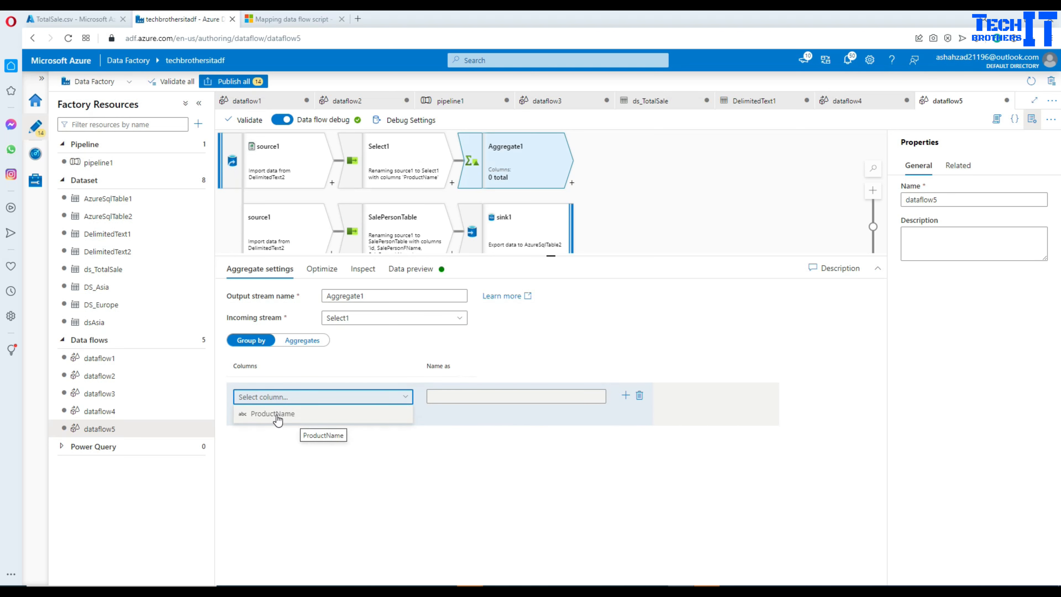
pyautogui.click(273, 414)
# - Add an aggregate column named countofItems to Aggregate1 with the expression count(ProductName), and save the expression
pyautogui.click(316, 341)
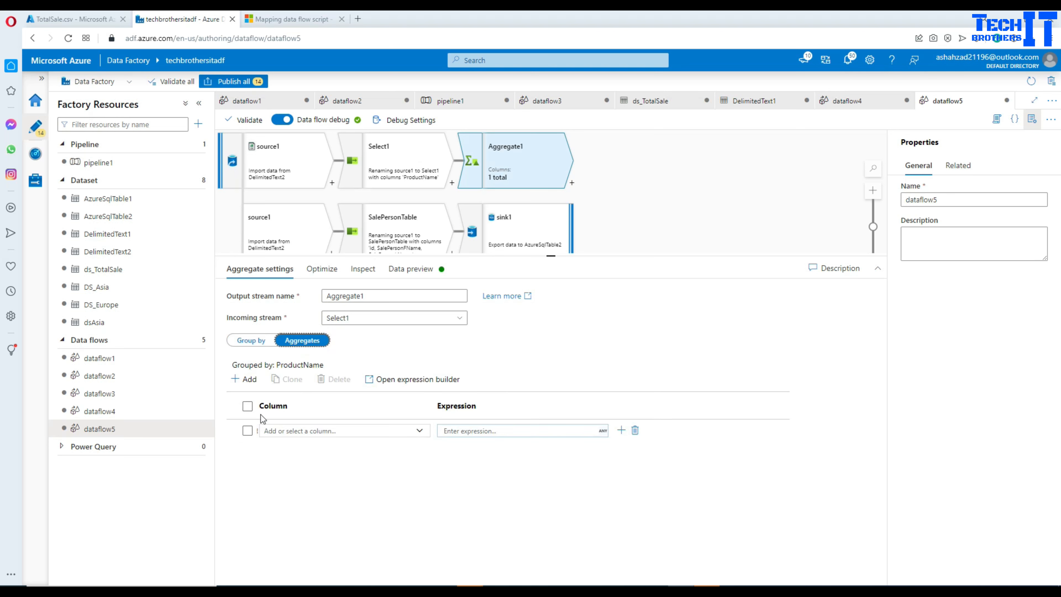
pyautogui.click(248, 431)
pyautogui.click(343, 430)
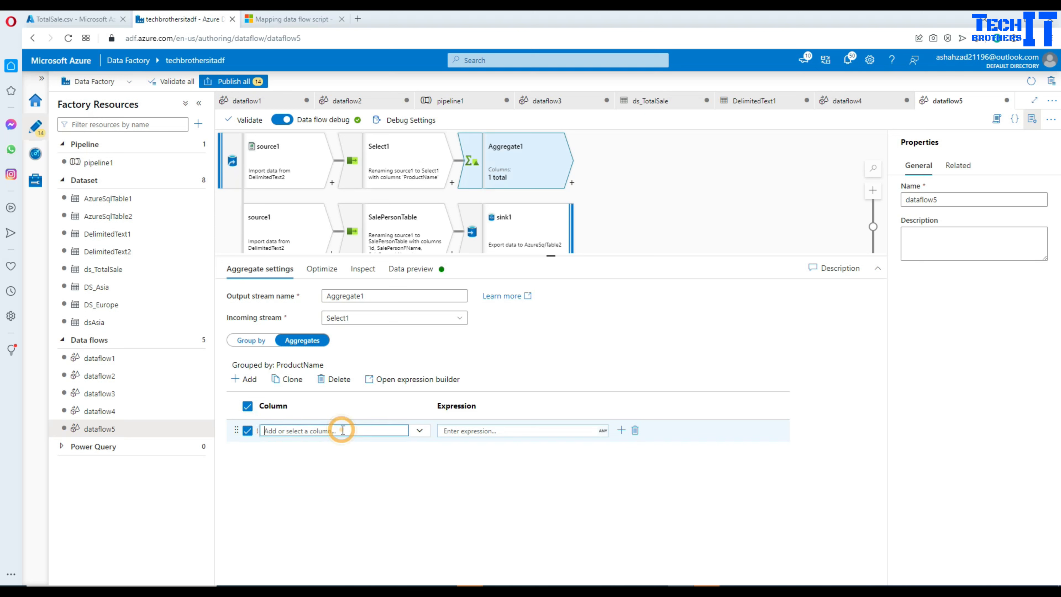
pyautogui.write('countof')
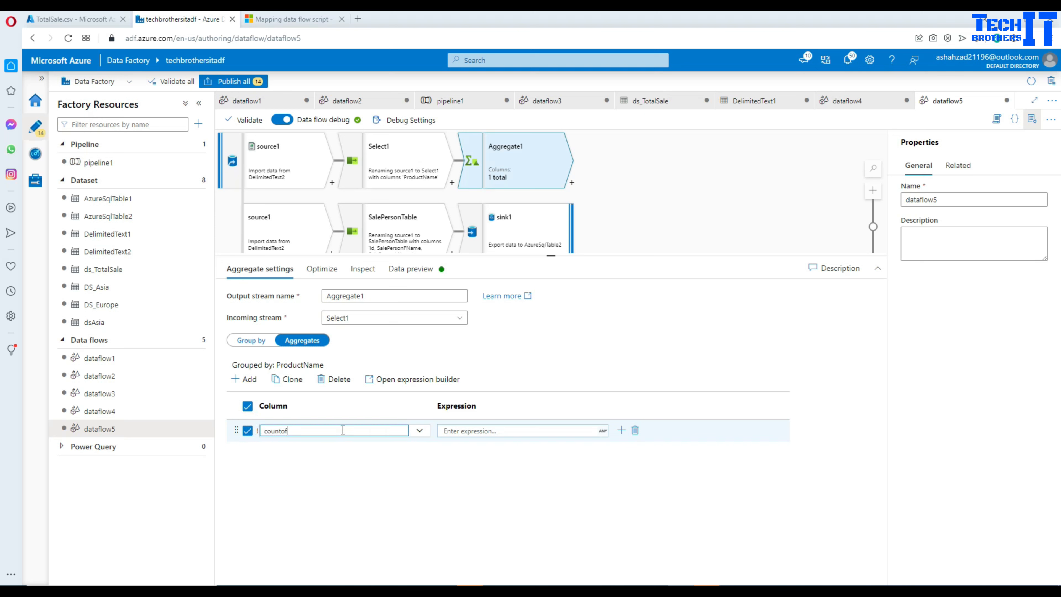
pyautogui.write('Items')
pyautogui.click(481, 430)
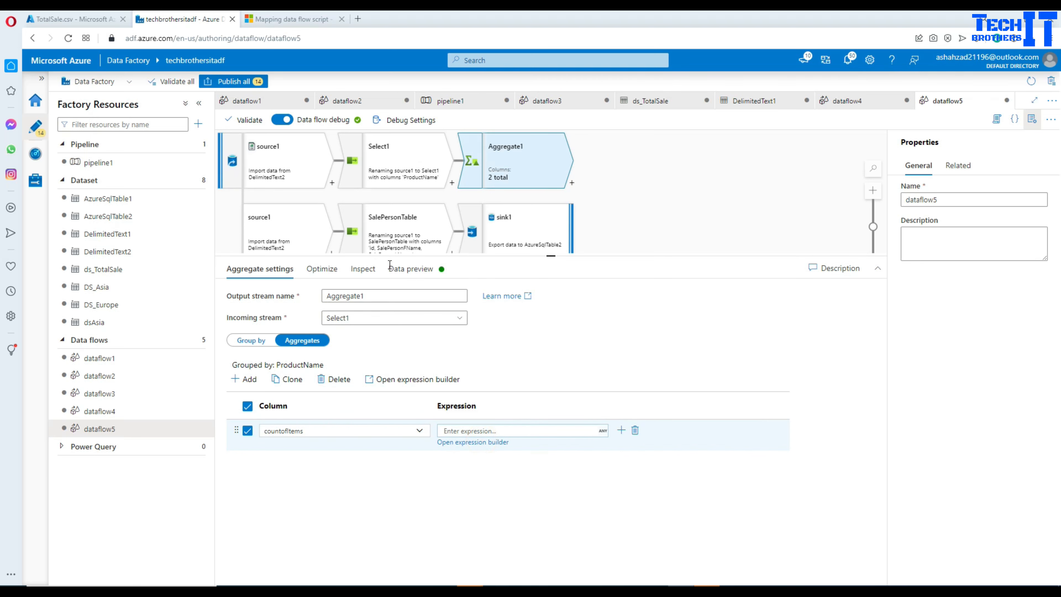
pyautogui.click(480, 443)
pyautogui.write('count')
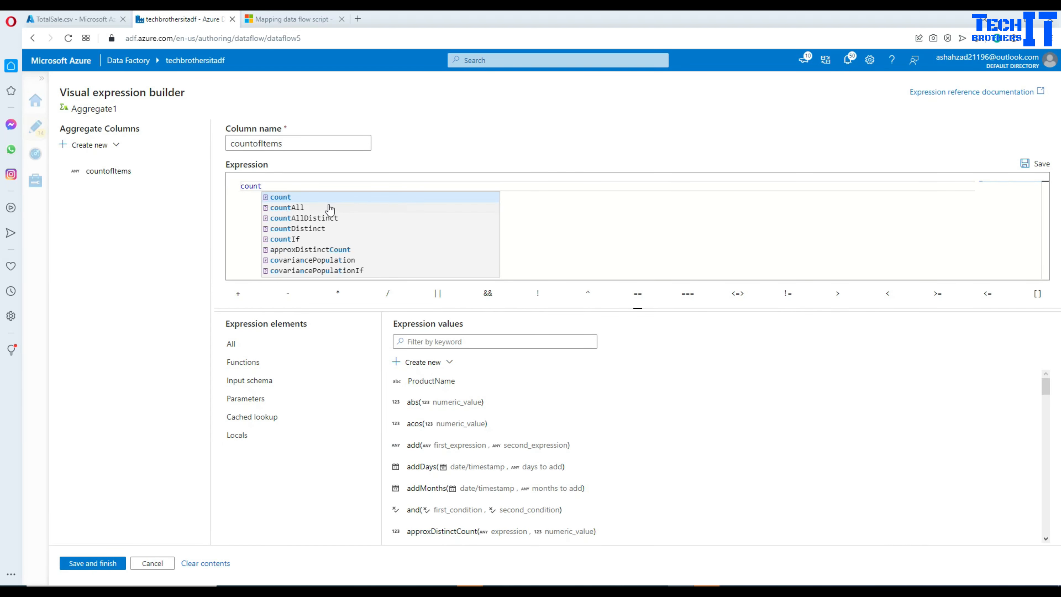
pyautogui.click(304, 198)
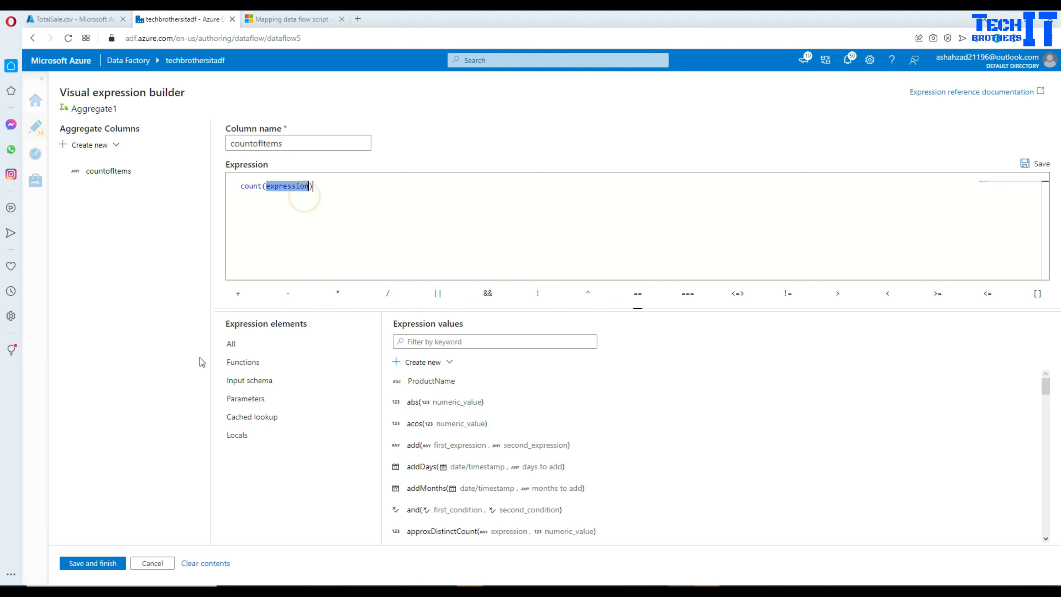
pyautogui.click(439, 383)
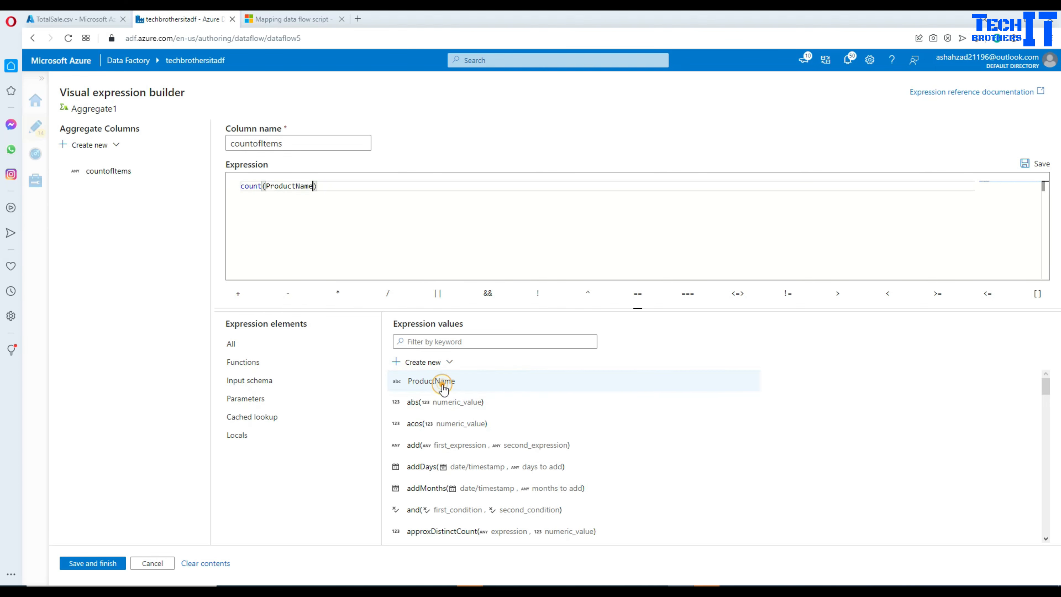
pyautogui.click(92, 563)
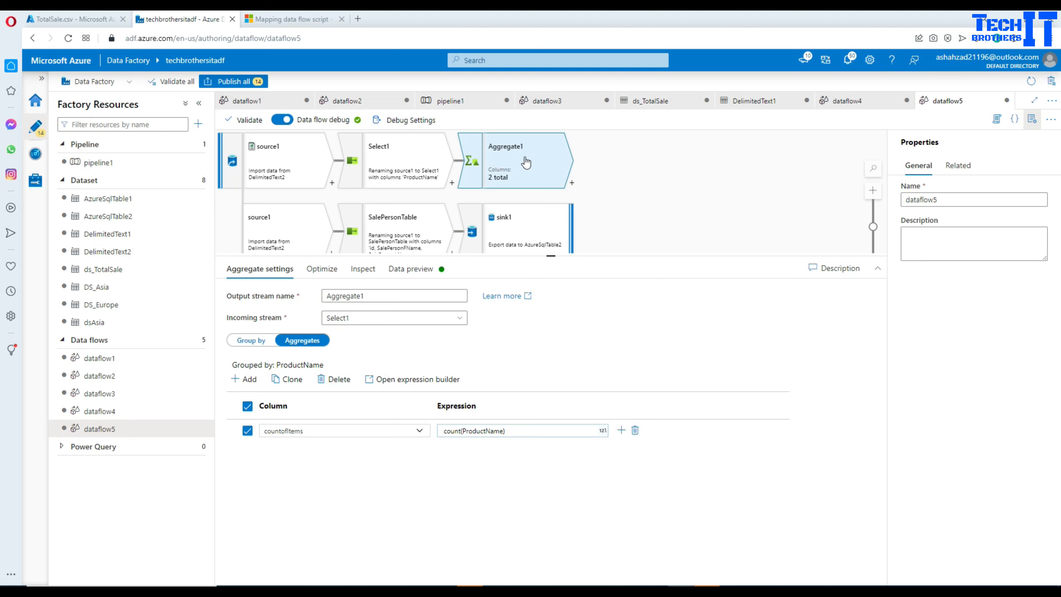
# - Add a Sink transformation after Aggregate1 to receive the grouped product data
pyautogui.click(572, 184)
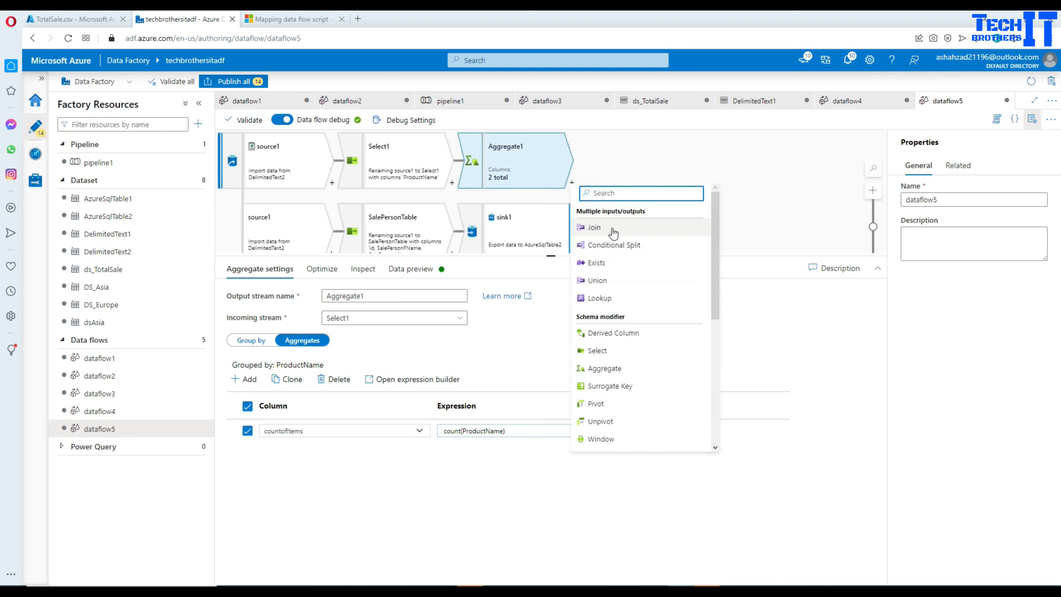
pyautogui.write('sink')
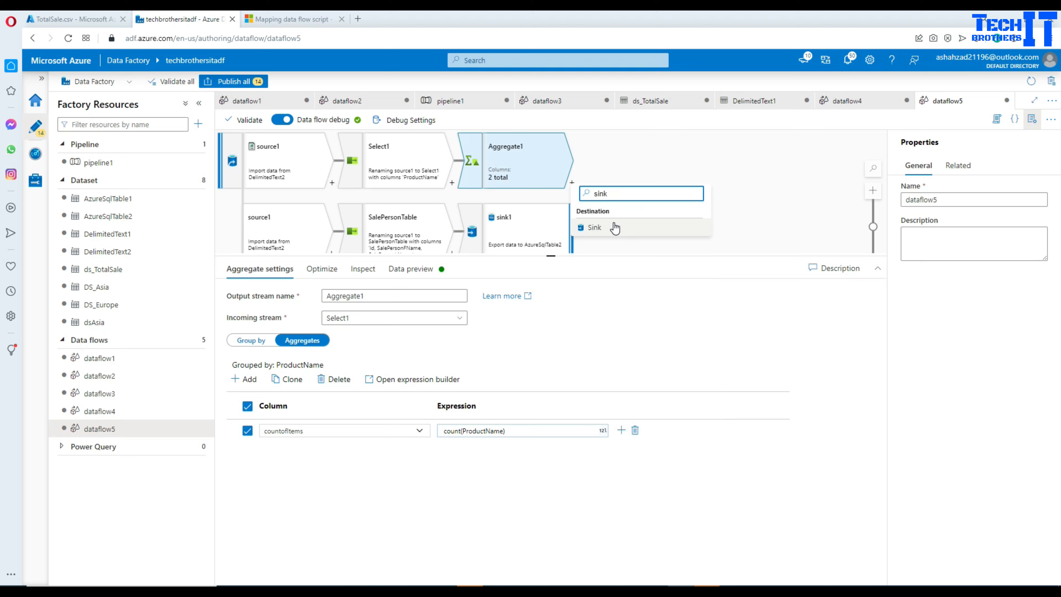
pyautogui.click(615, 228)
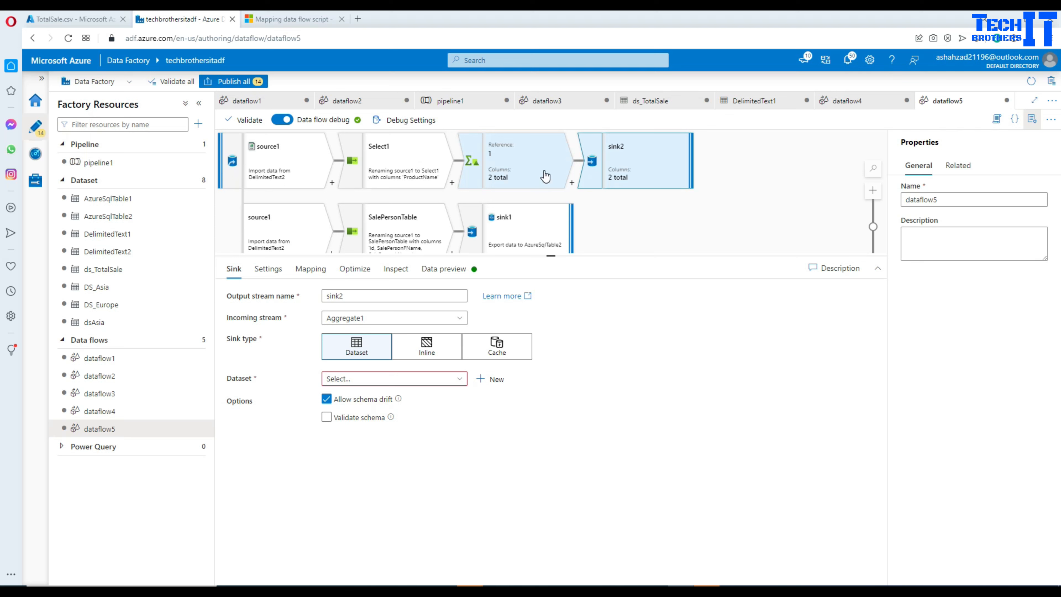
# - Create a new Azure SQL Database dataset for sink2 with linked service AzureSqlDatabase2 and the existing table dbo.Product
pyautogui.click(483, 379)
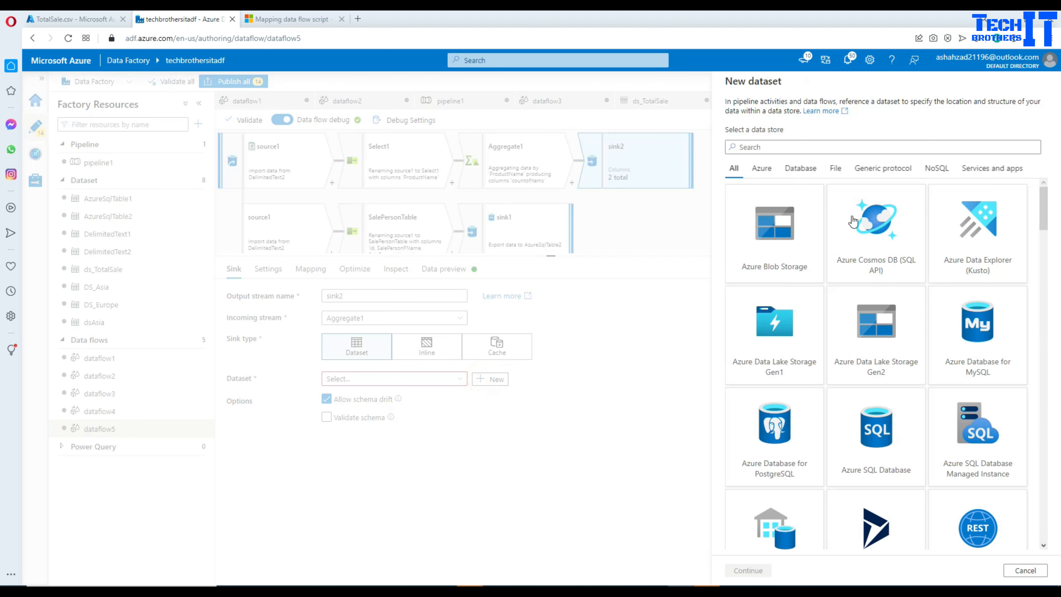
pyautogui.write('azu')
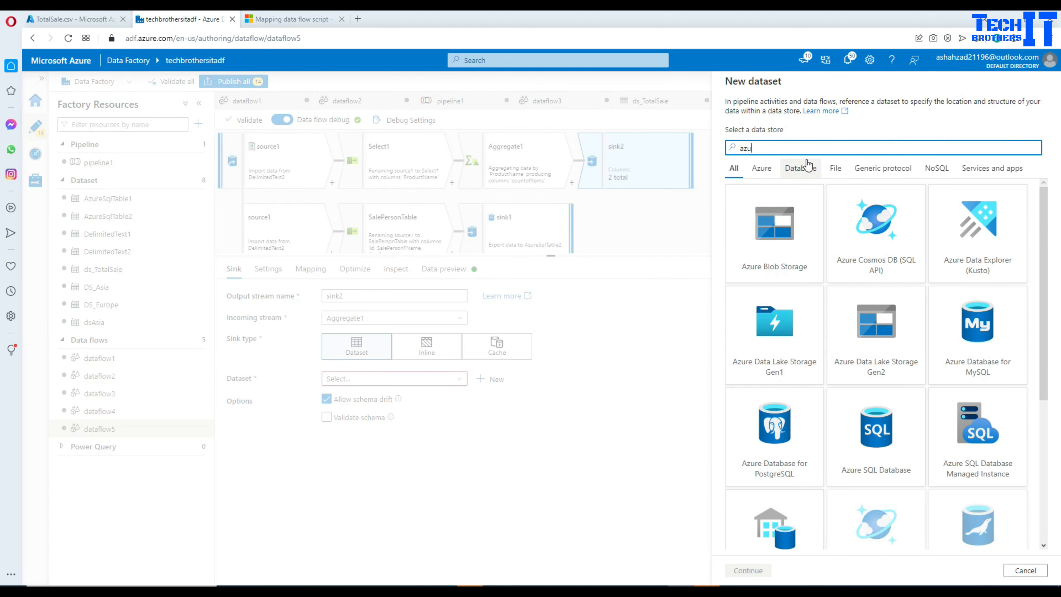
pyautogui.write('re sql')
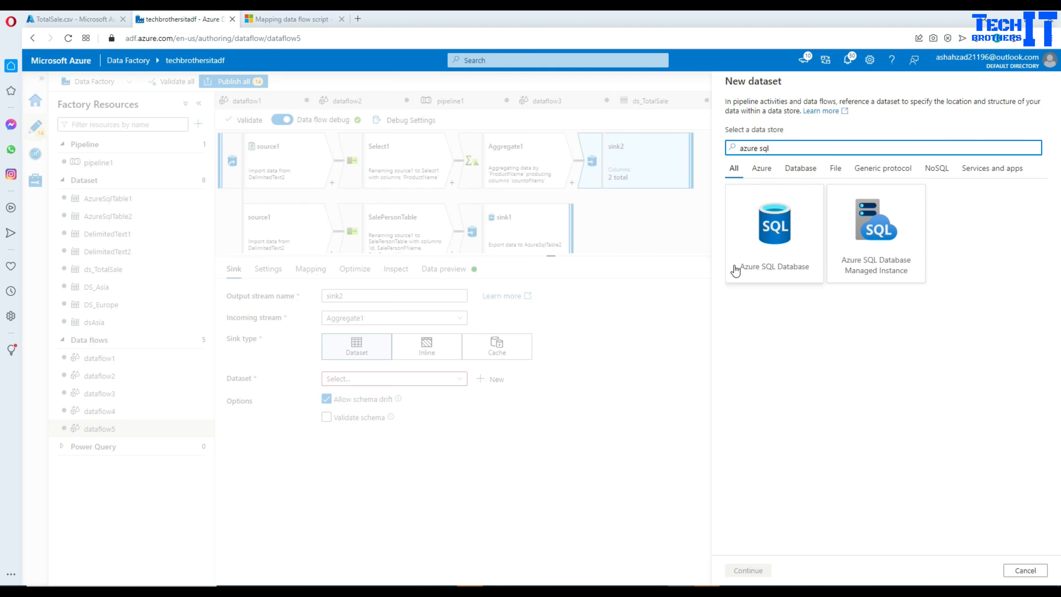
pyautogui.click(736, 273)
pyautogui.click(747, 571)
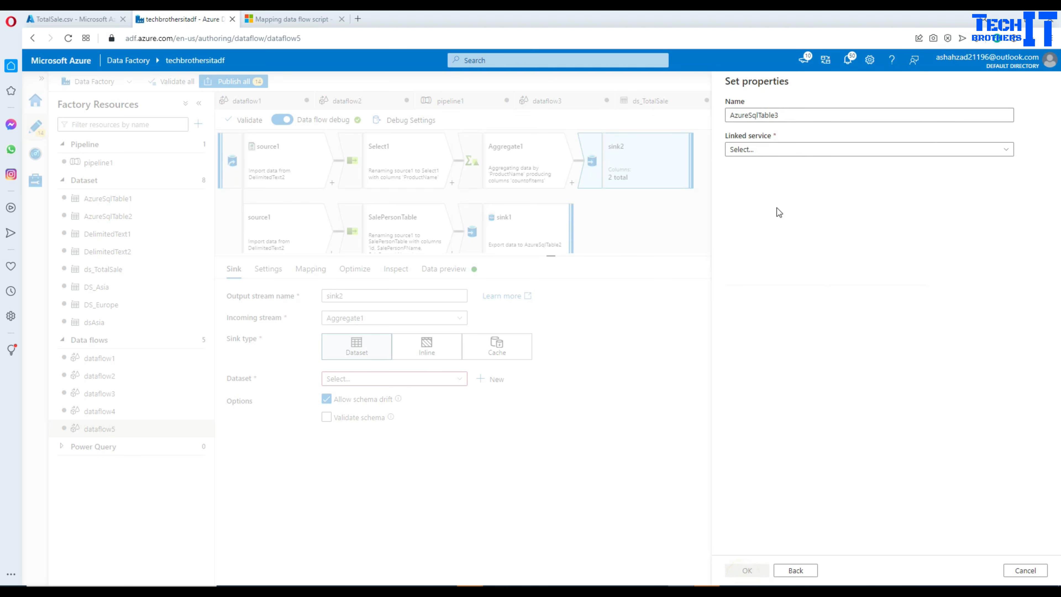
pyautogui.click(756, 150)
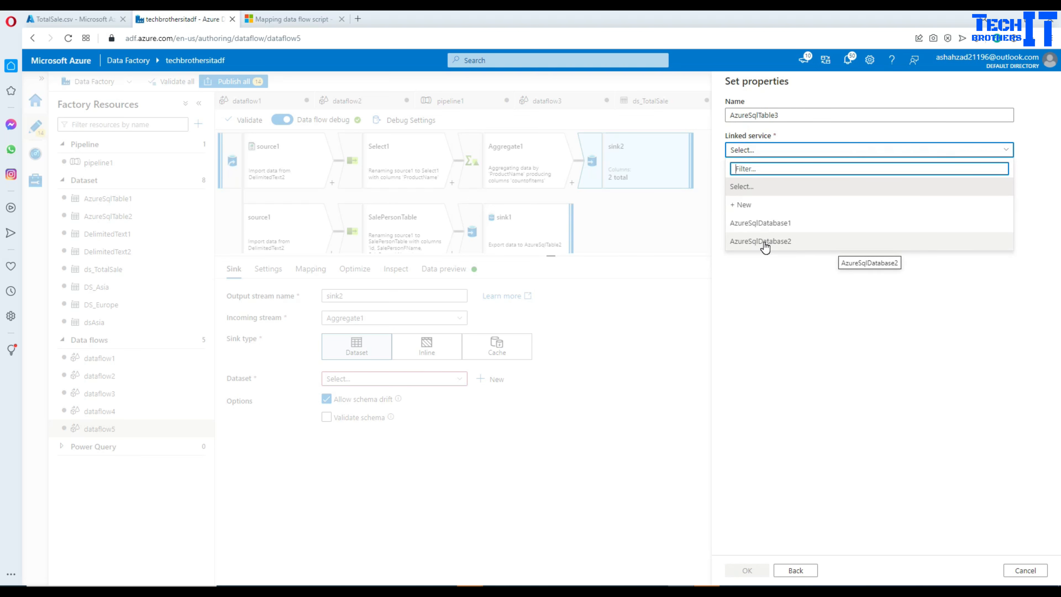
pyautogui.click(764, 244)
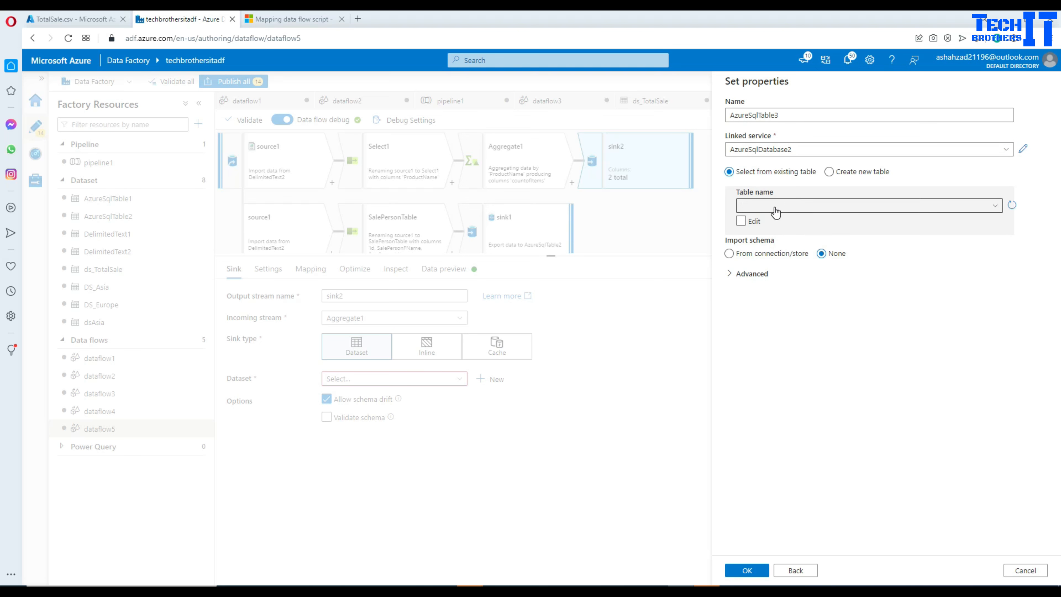
pyautogui.click(774, 207)
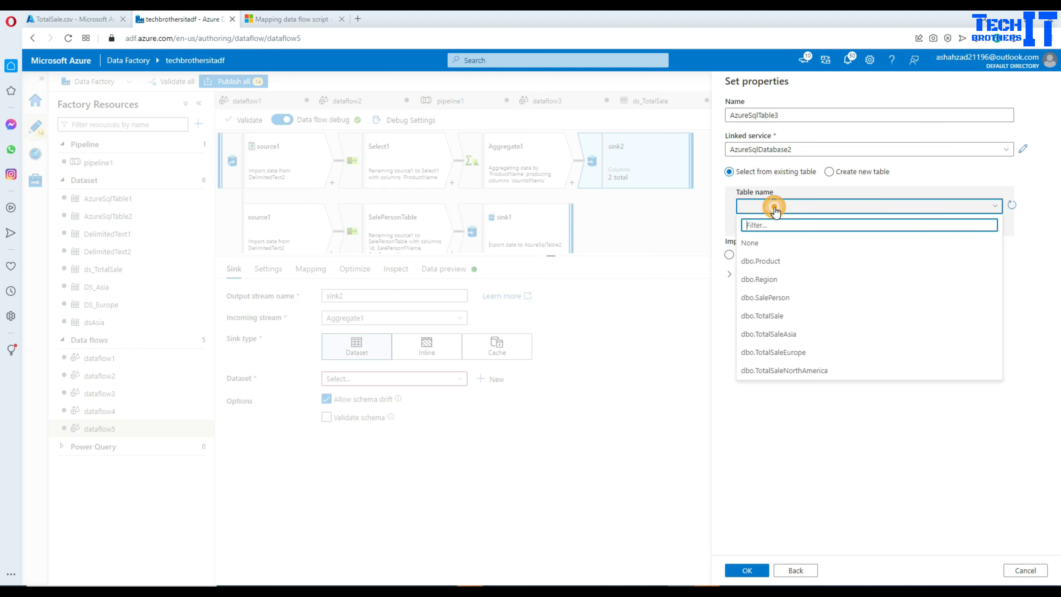
pyautogui.click(762, 262)
pyautogui.click(748, 571)
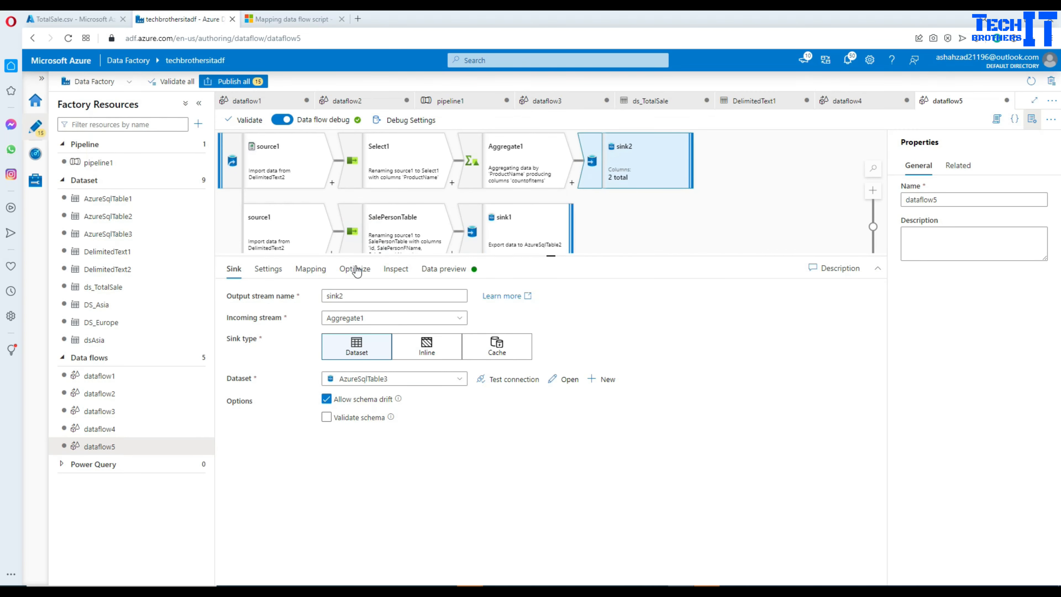
# - Turn off auto mapping for sink2 and keep only the mapping of ProductName to the ProductName output column
pyautogui.click(311, 269)
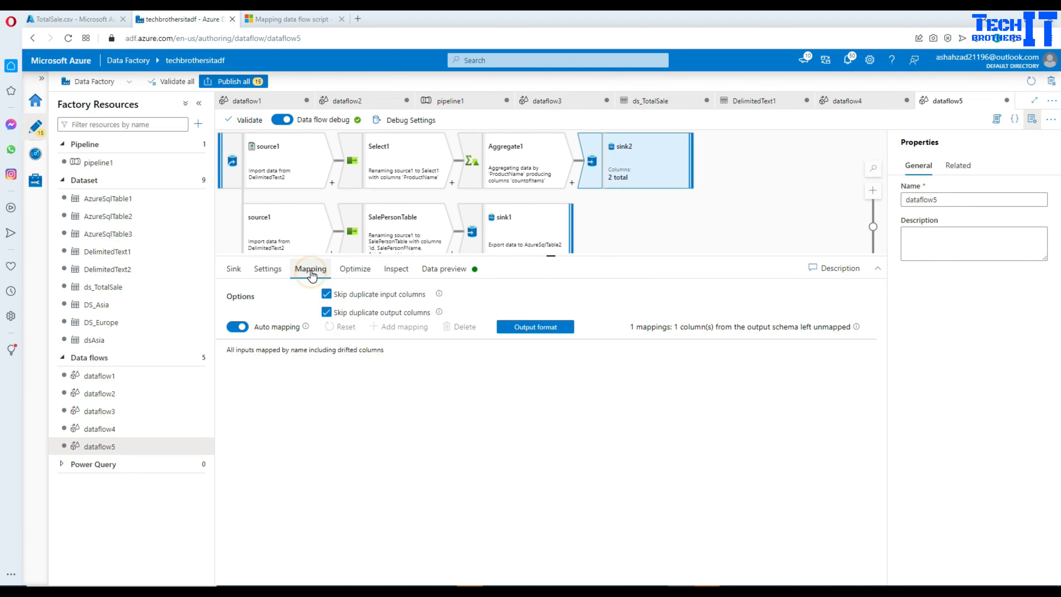
pyautogui.click(237, 328)
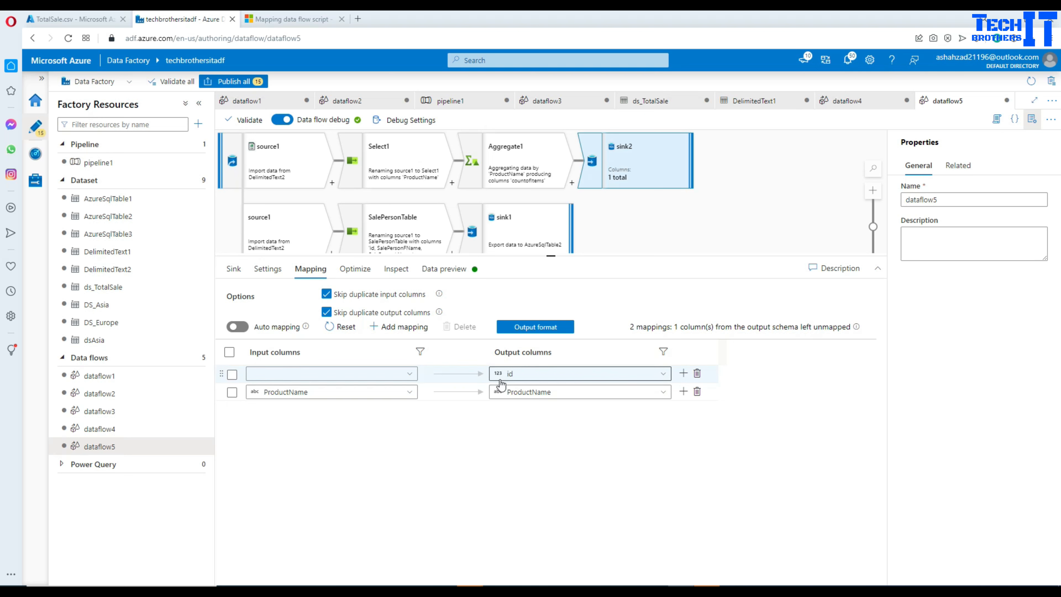
pyautogui.click(409, 398)
pyautogui.click(366, 410)
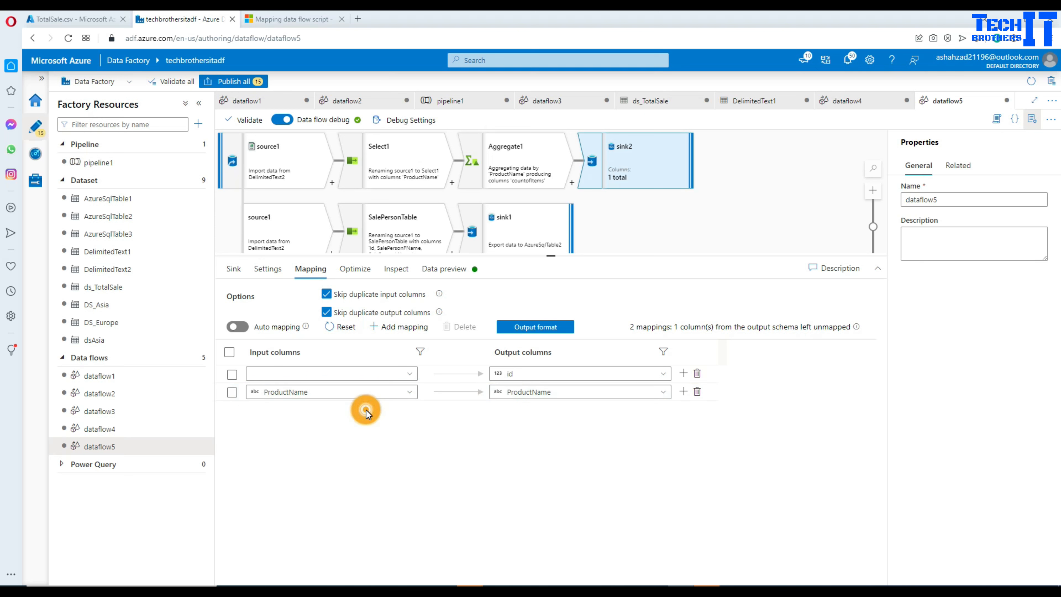
pyautogui.click(410, 397)
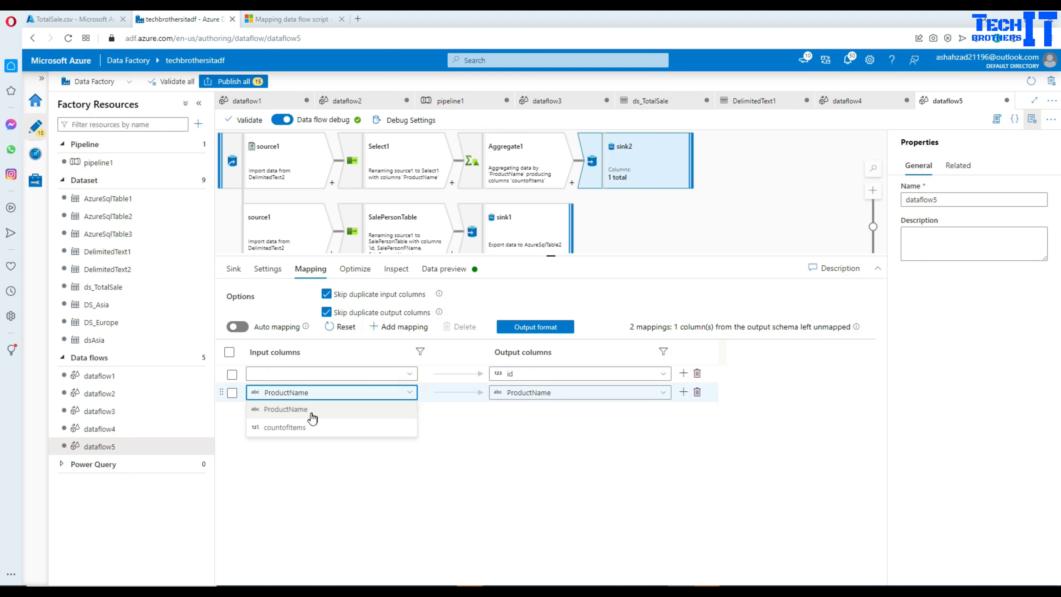
pyautogui.click(295, 408)
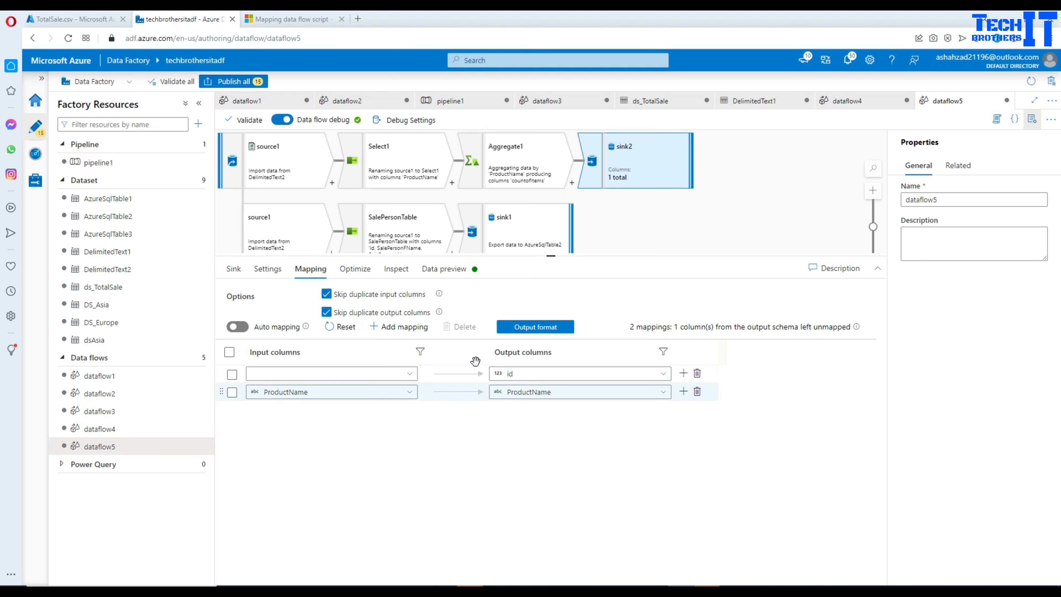
pyautogui.click(244, 330)
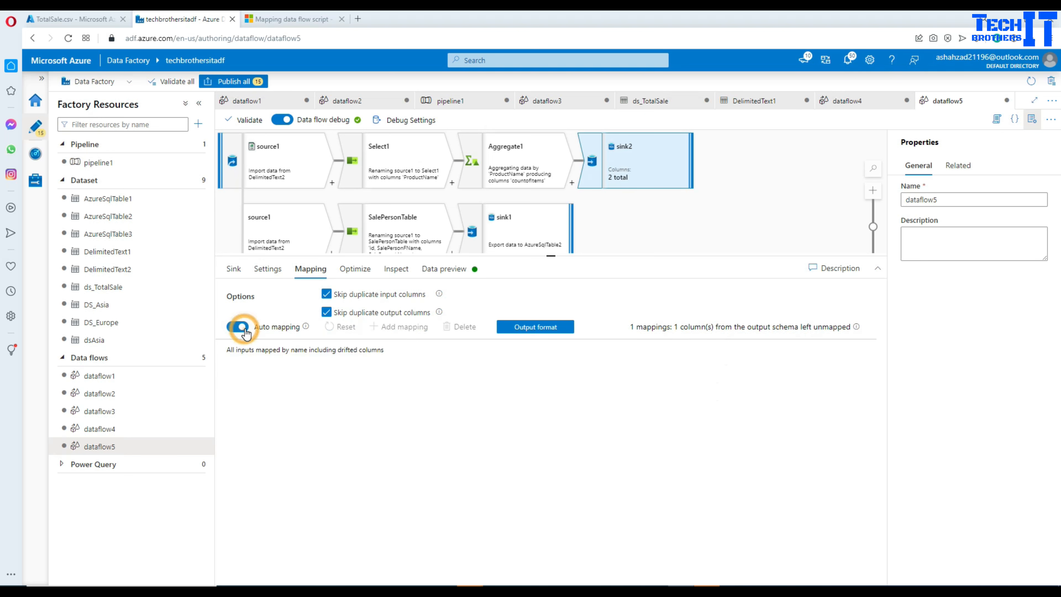
pyautogui.click(230, 331)
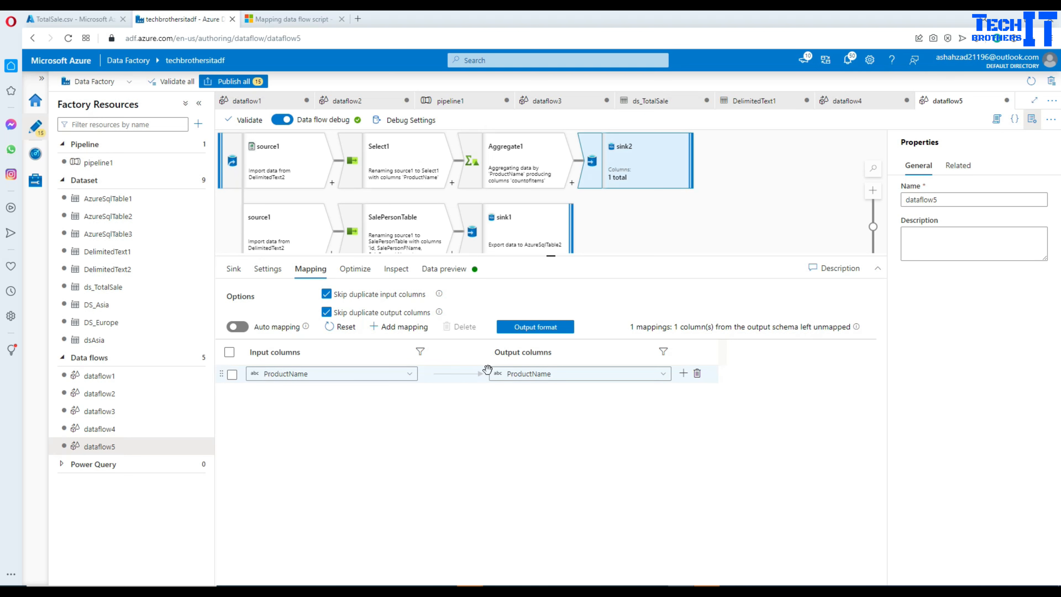
# - Create another new branch from source1 in the data flow
pyautogui.moveTo(612, 258); pyautogui.dragTo(627, 368)
pyautogui.click(637, 304)
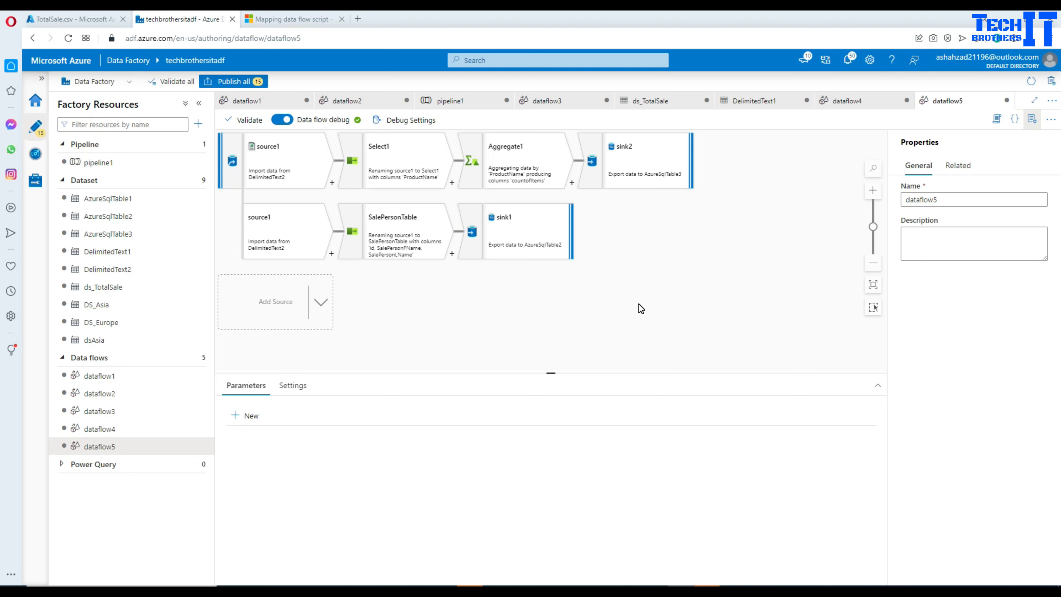
pyautogui.click(332, 253)
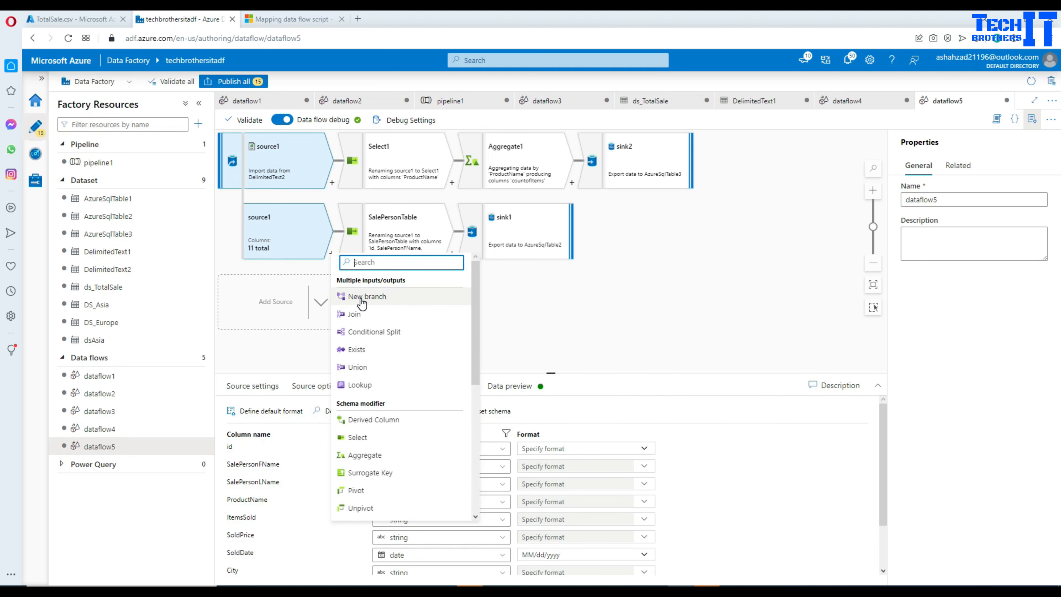
pyautogui.click(589, 305)
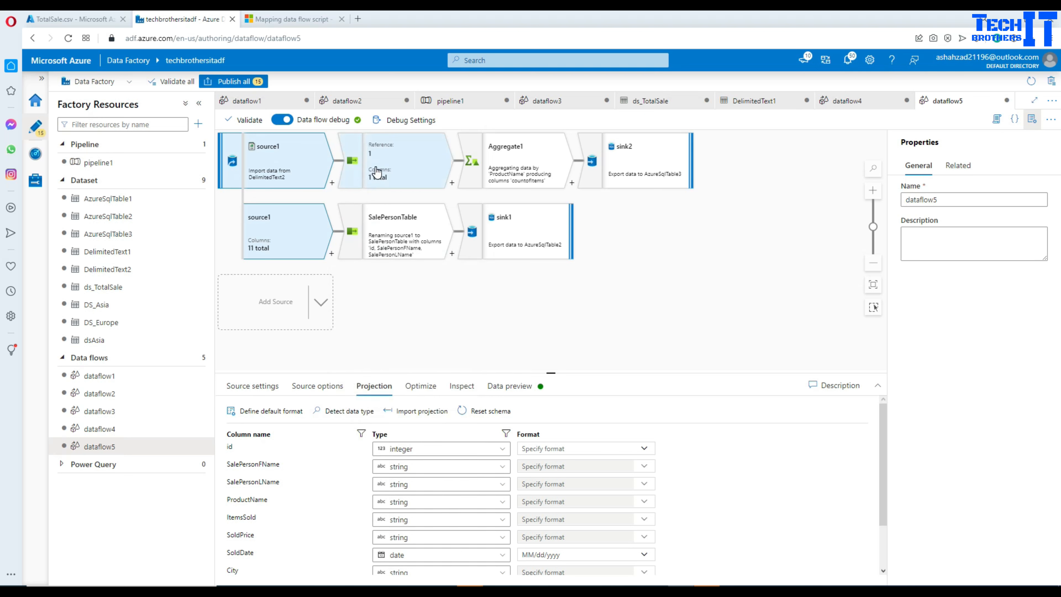
pyautogui.click(331, 254)
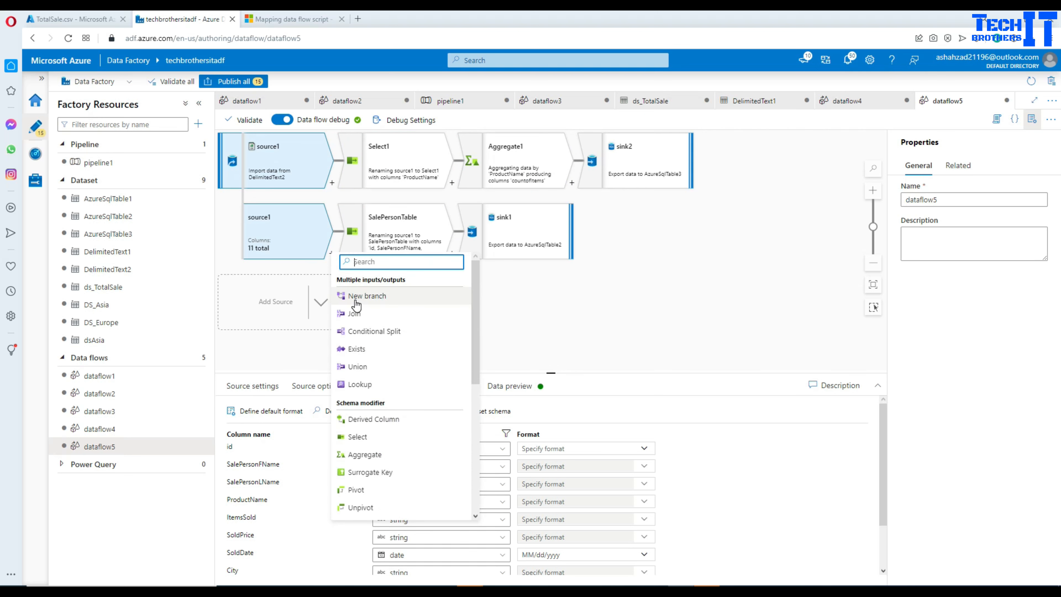
pyautogui.click(355, 304)
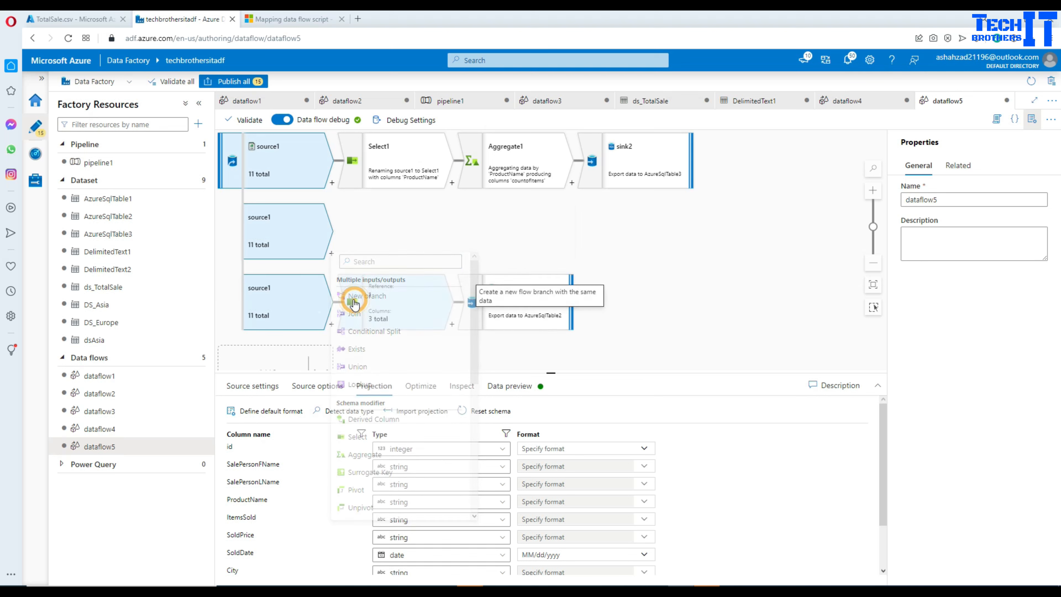
# - Add a Select transformation to the new empty source1 branch
pyautogui.click(369, 239)
pyautogui.click(331, 253)
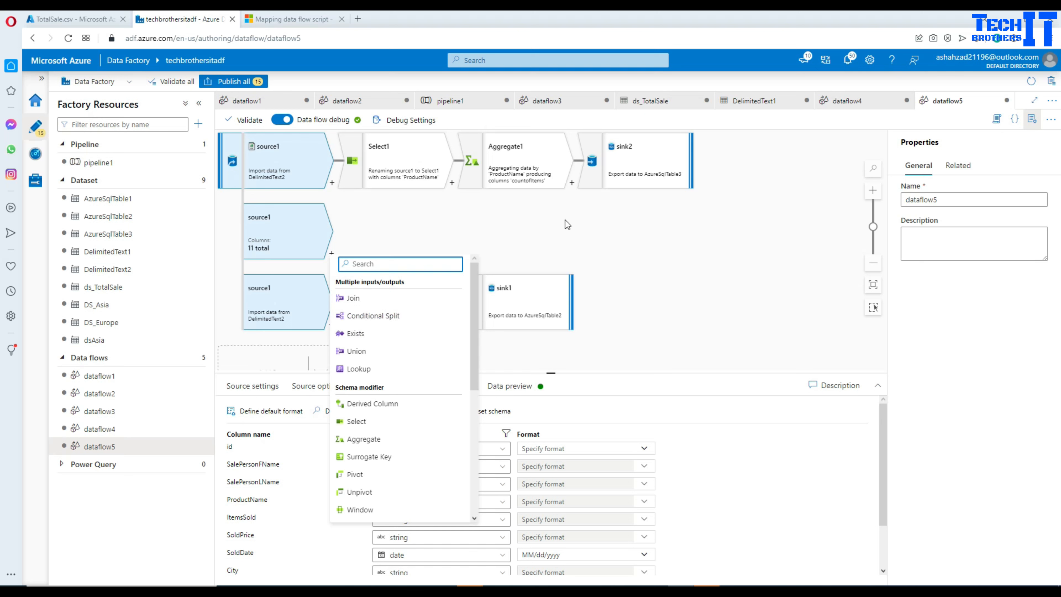
pyautogui.click(518, 228)
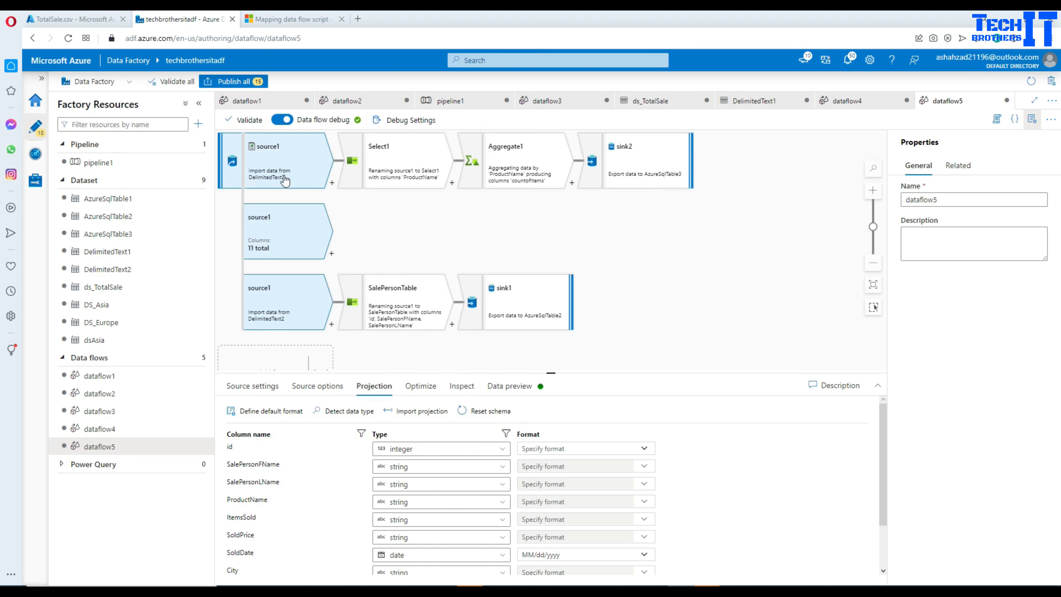
pyautogui.click(290, 224)
pyautogui.click(331, 255)
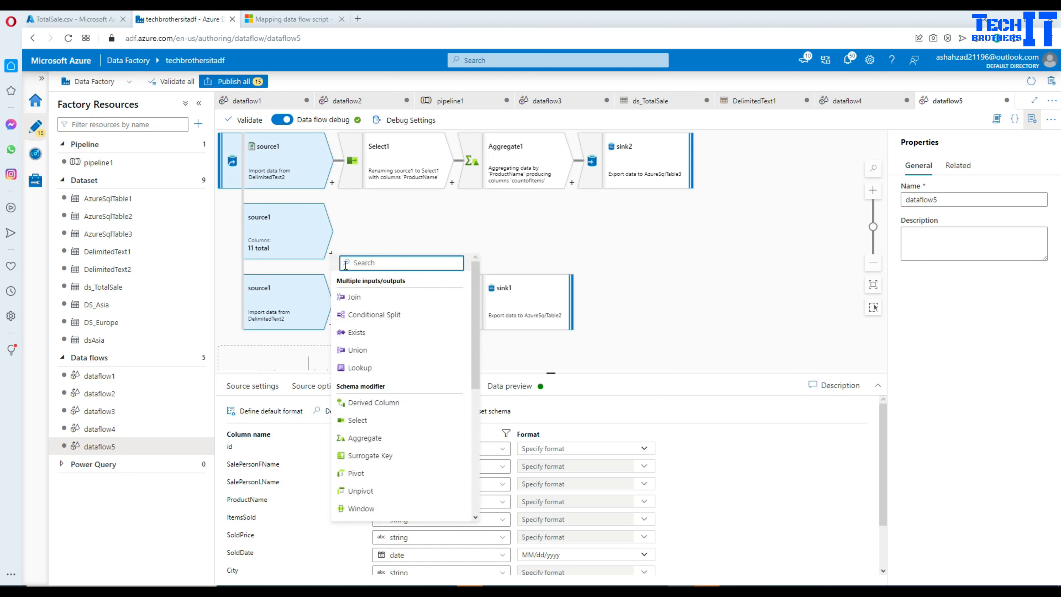
pyautogui.click(362, 421)
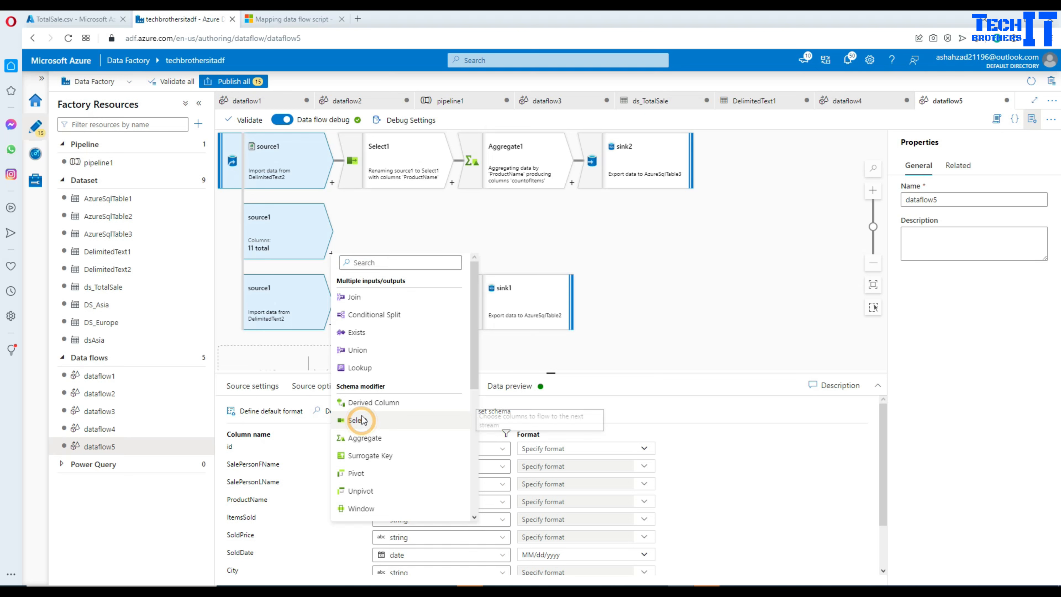
# - In Select2, delete the id, SalePersonFName, SalePersonLName, ProductName, ItemsSold, SoldPrice and SoldDate column mappings
pyautogui.click(401, 170)
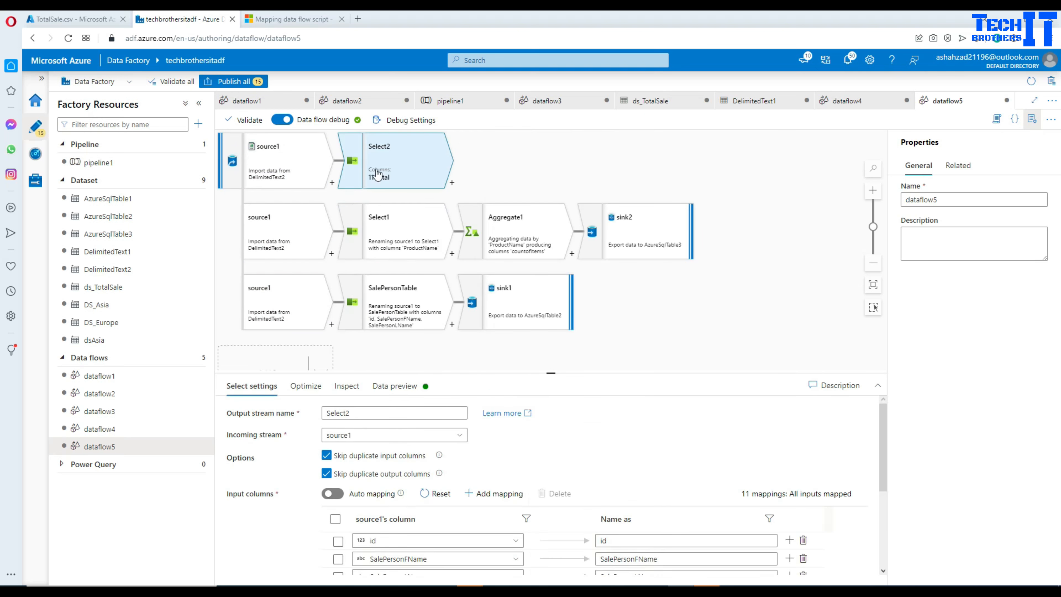
pyautogui.click(409, 166)
pyautogui.moveTo(407, 371); pyautogui.dragTo(407, 242)
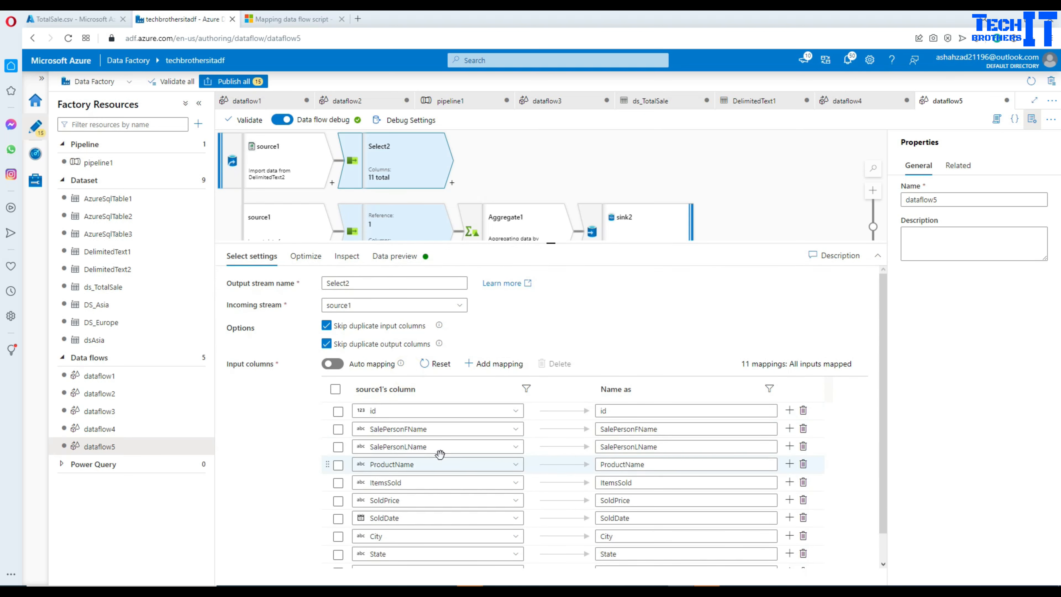
pyautogui.click(338, 411)
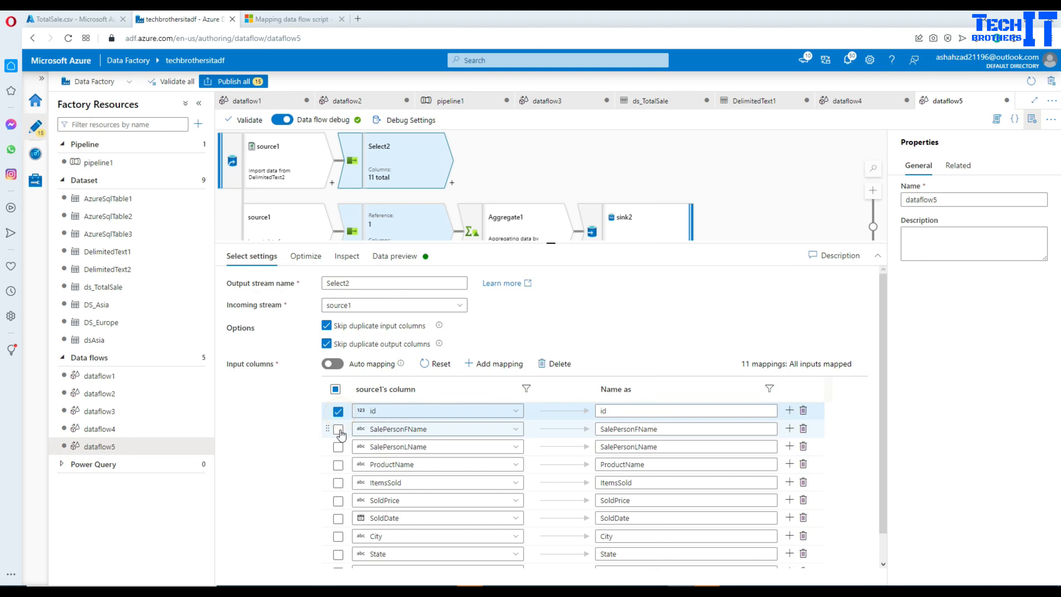
pyautogui.click(338, 429)
pyautogui.click(338, 447)
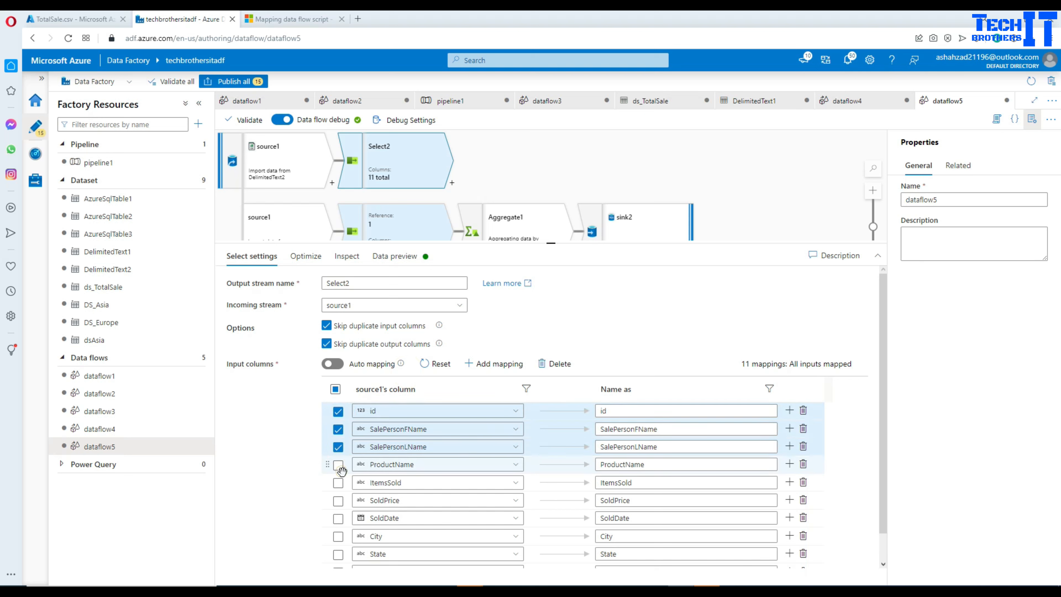
pyautogui.click(338, 482)
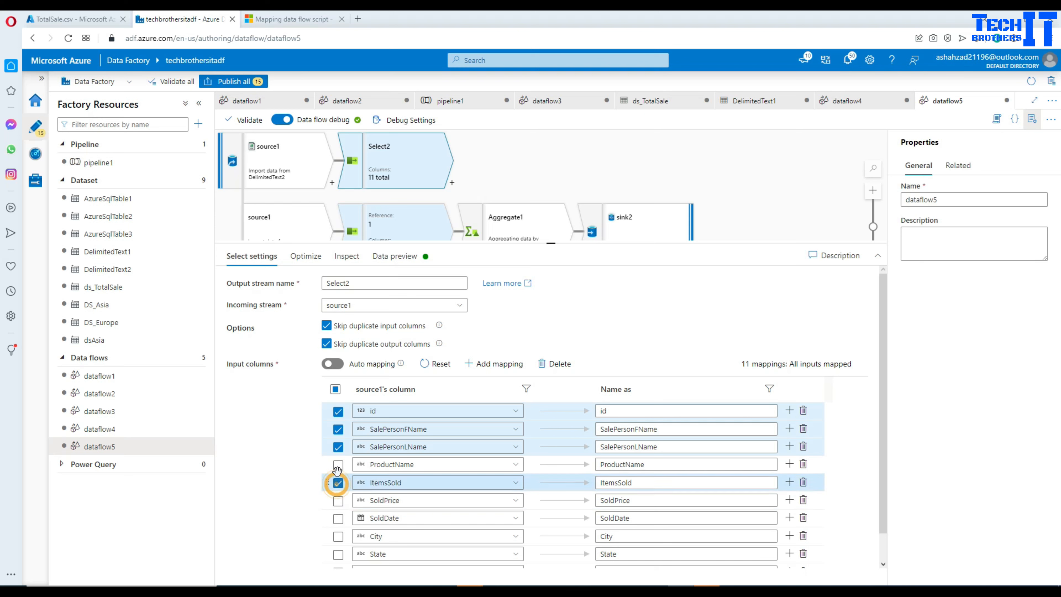
pyautogui.click(338, 464)
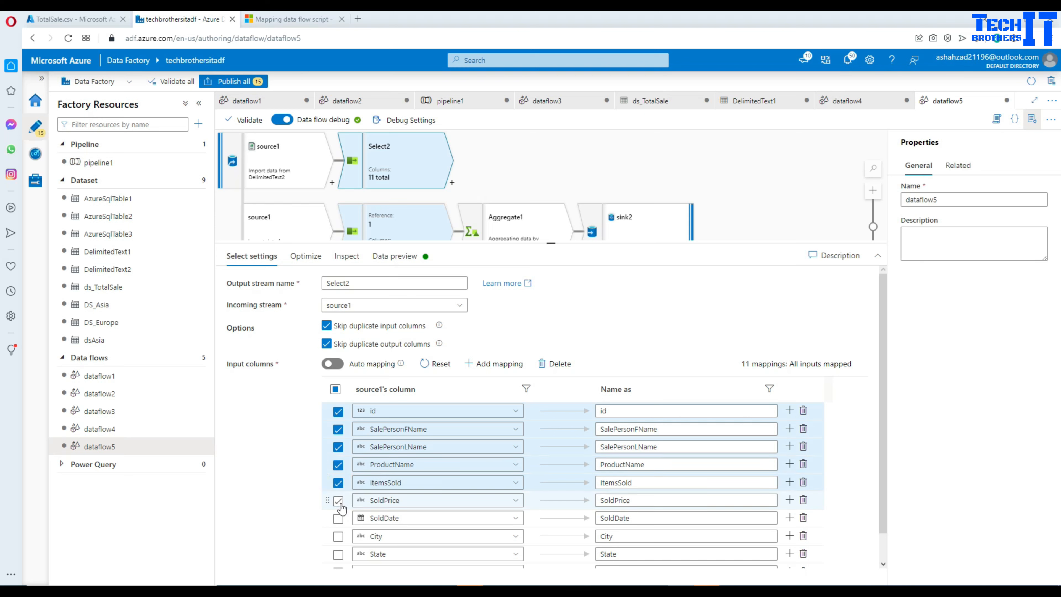
pyautogui.click(339, 502)
pyautogui.click(338, 519)
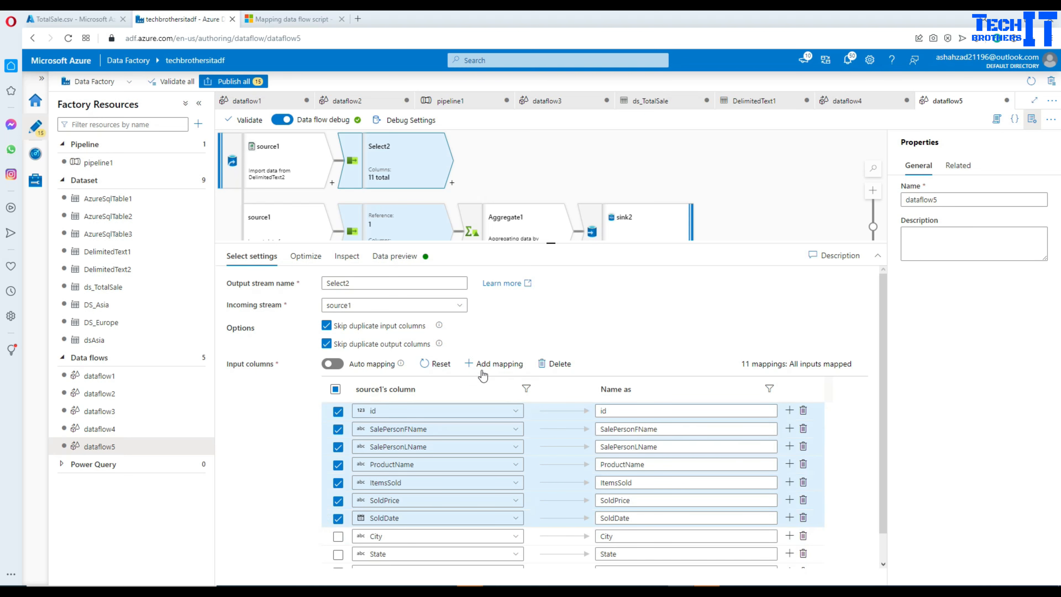
pyautogui.click(559, 364)
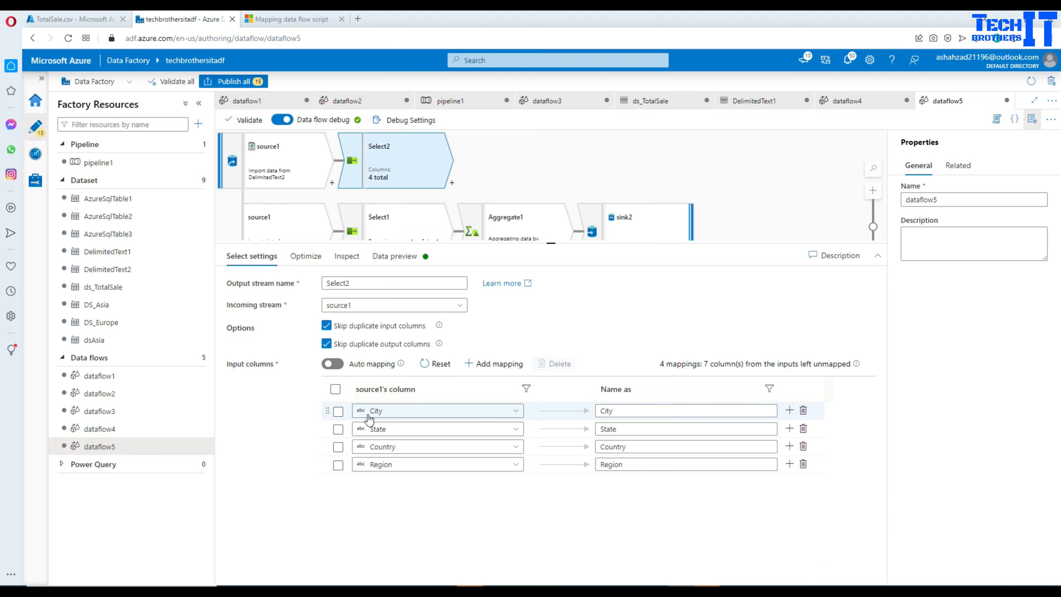
pyautogui.click(623, 410)
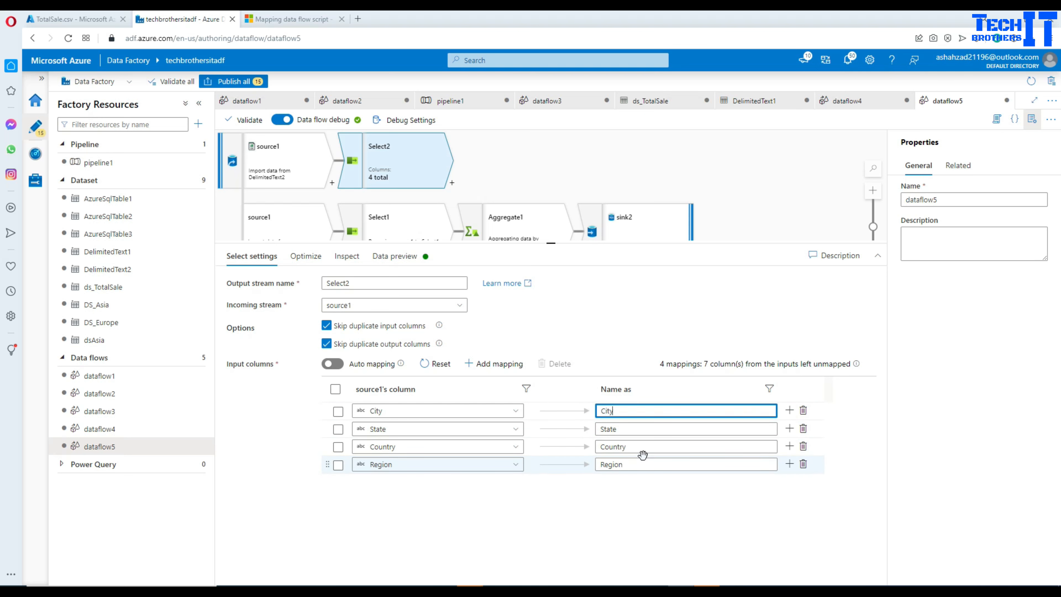
pyautogui.click(601, 506)
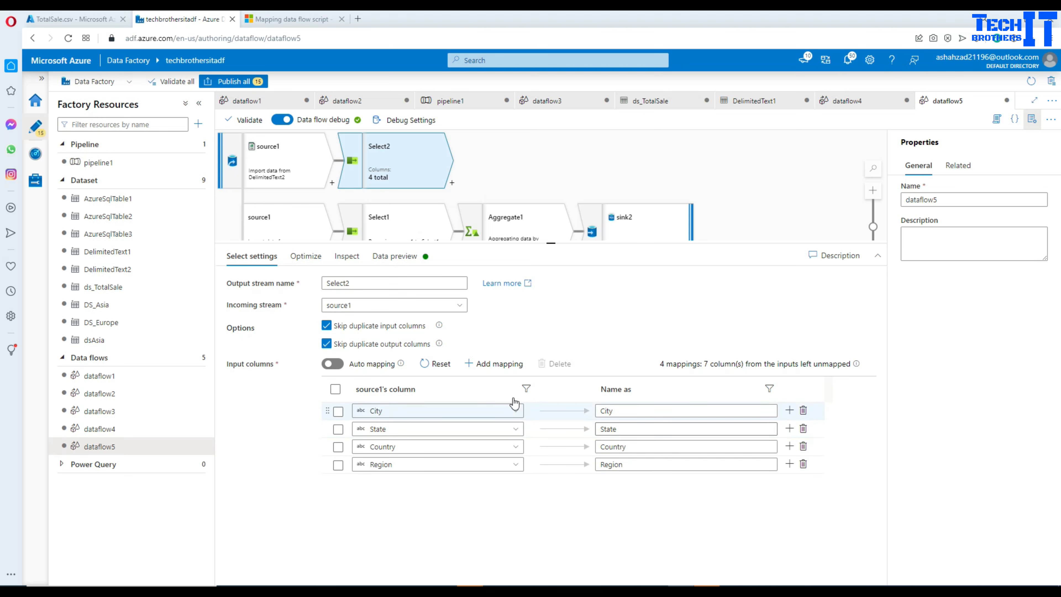
pyautogui.click(484, 365)
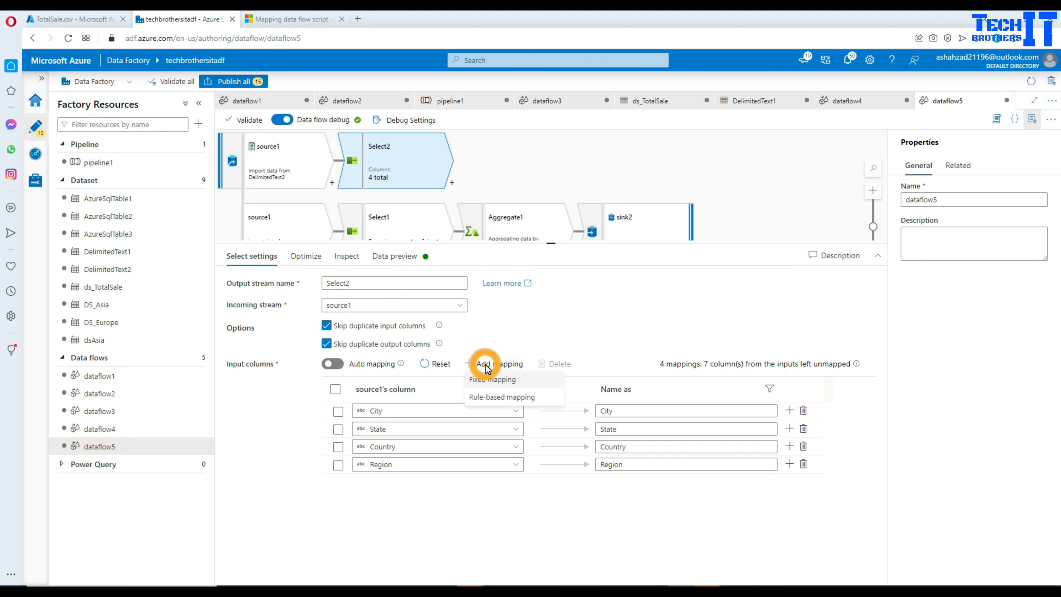
pyautogui.click(490, 380)
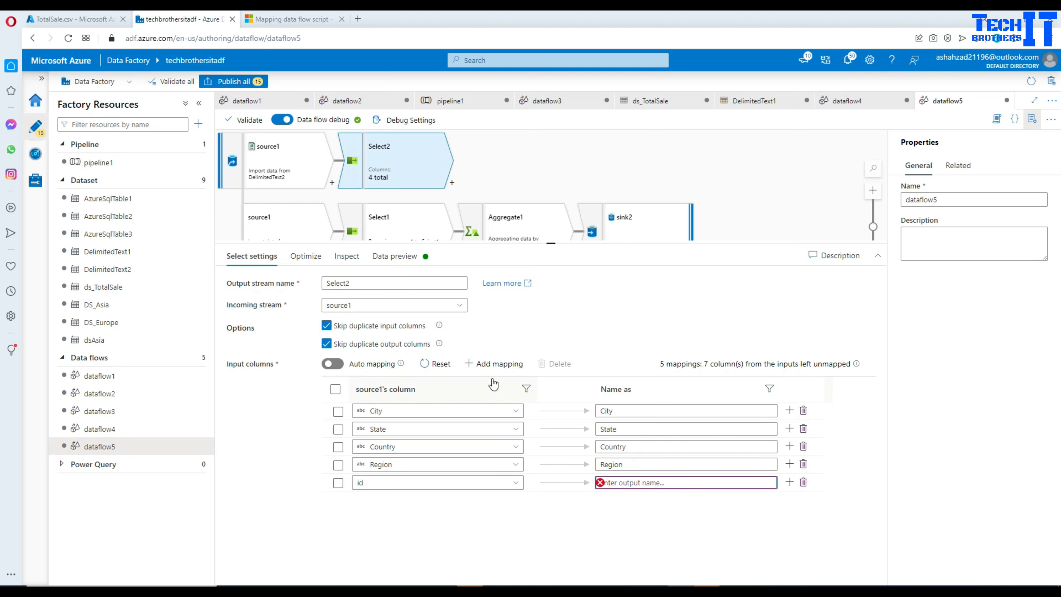
pyautogui.click(489, 365)
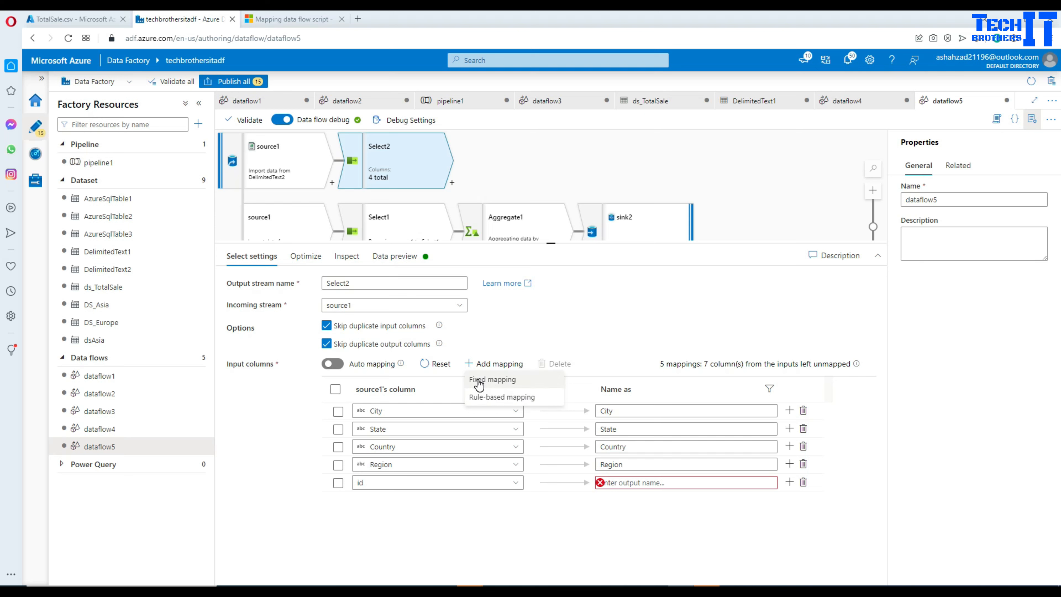
pyautogui.click(803, 482)
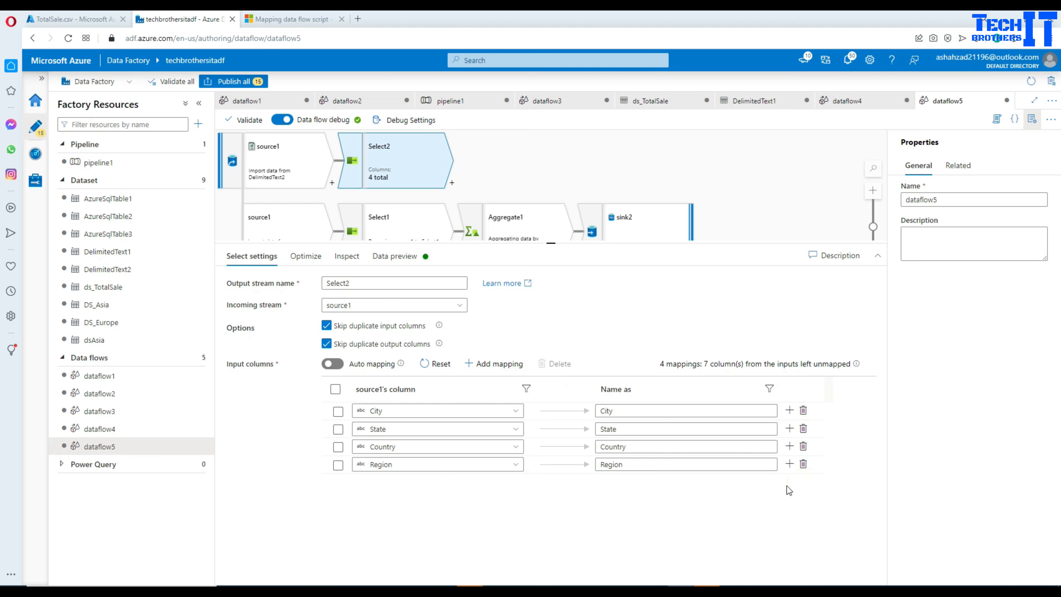
pyautogui.click(789, 465)
pyautogui.click(806, 484)
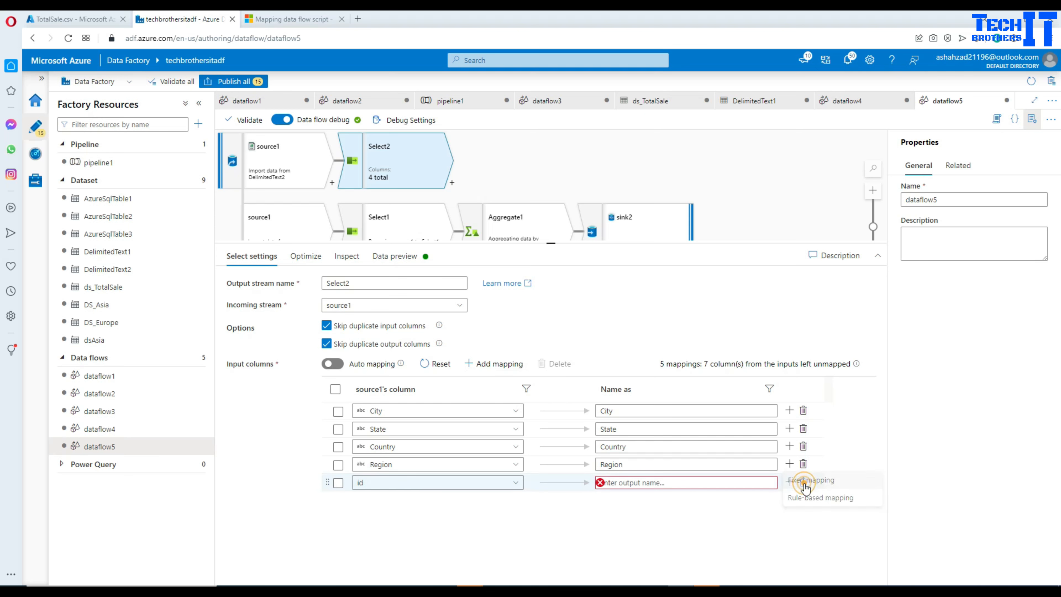
pyautogui.click(803, 484)
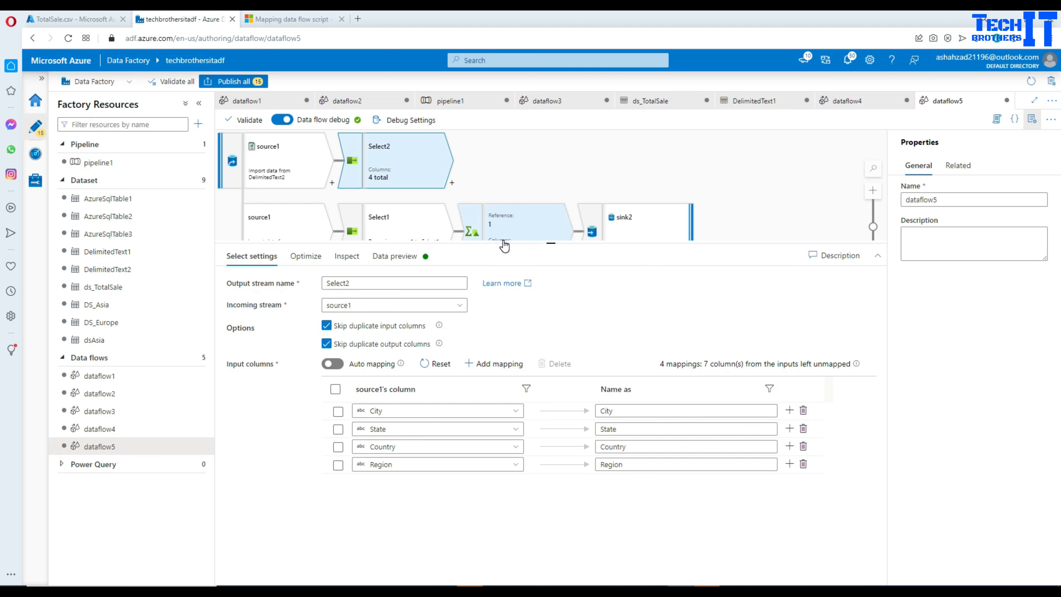
# - Rename the Select2 transformation's output stream as SelectRegion
pyautogui.moveTo(504, 243); pyautogui.dragTo(504, 275)
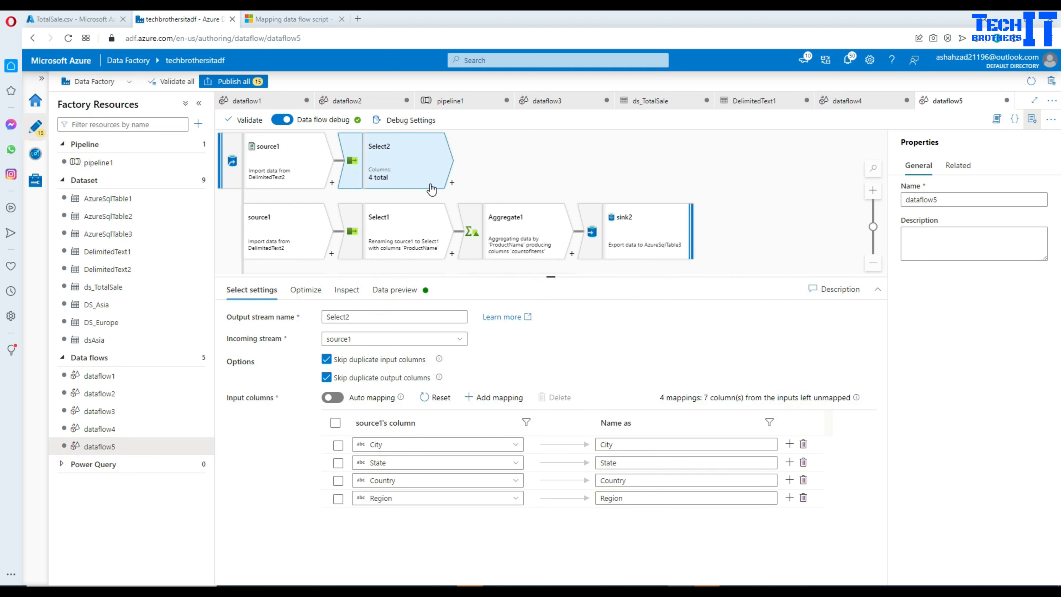
pyautogui.doubleClick(354, 318)
pyautogui.write('Sele')
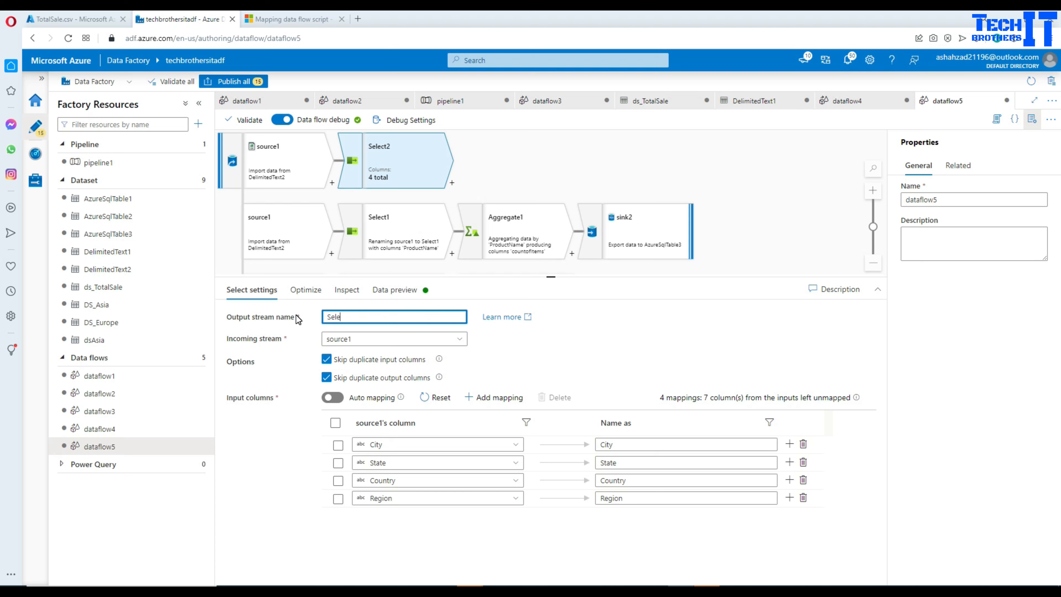
pyautogui.write('ctRegion')
pyautogui.click(534, 164)
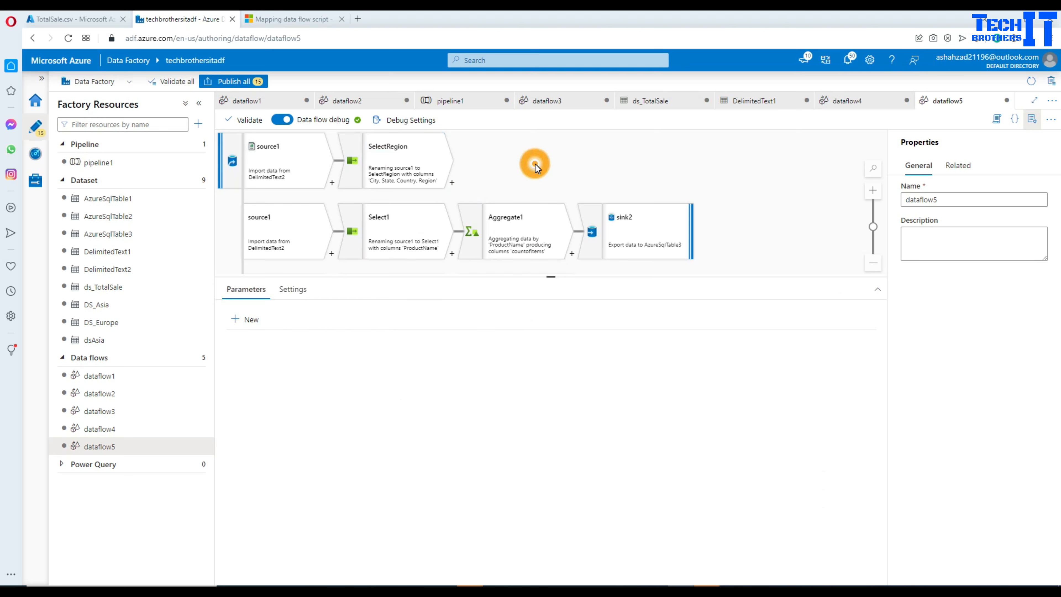
# - Add a Sink transformation after SelectRegion in the data flow
pyautogui.click(404, 177)
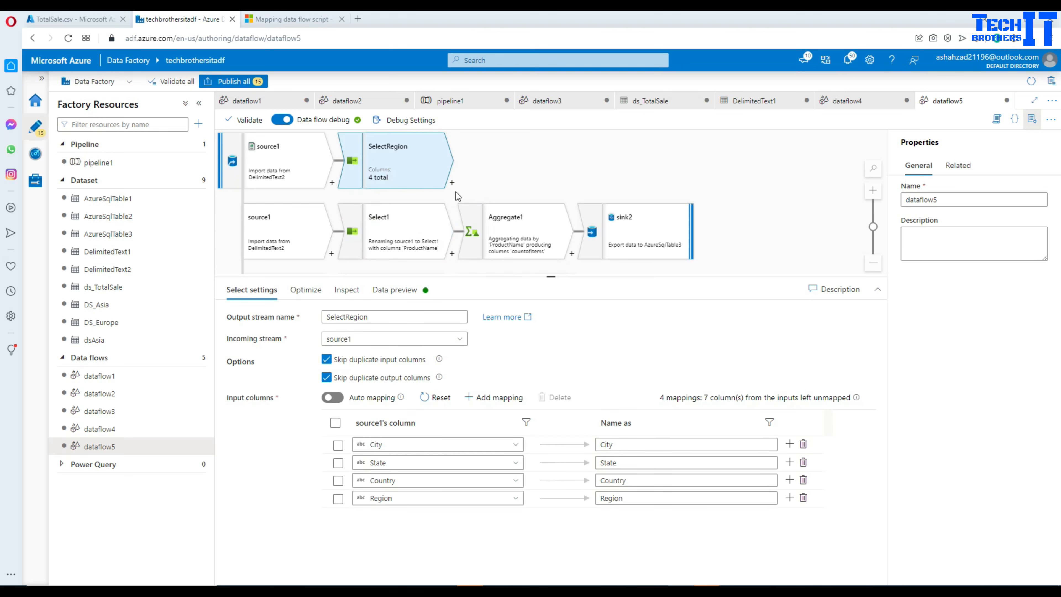
pyautogui.click(453, 184)
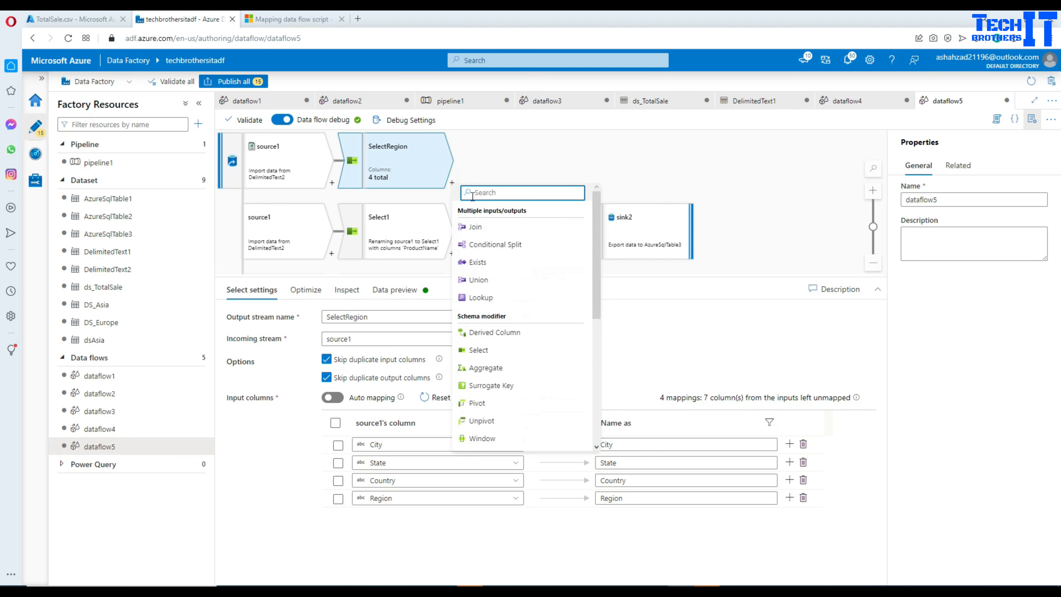
pyautogui.write('sink')
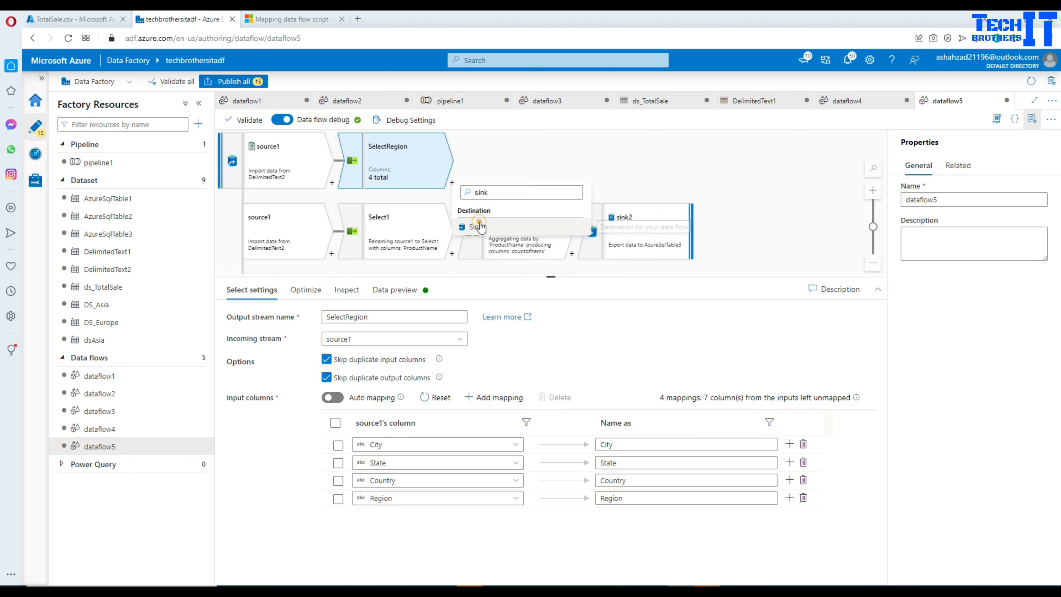
pyautogui.click(474, 226)
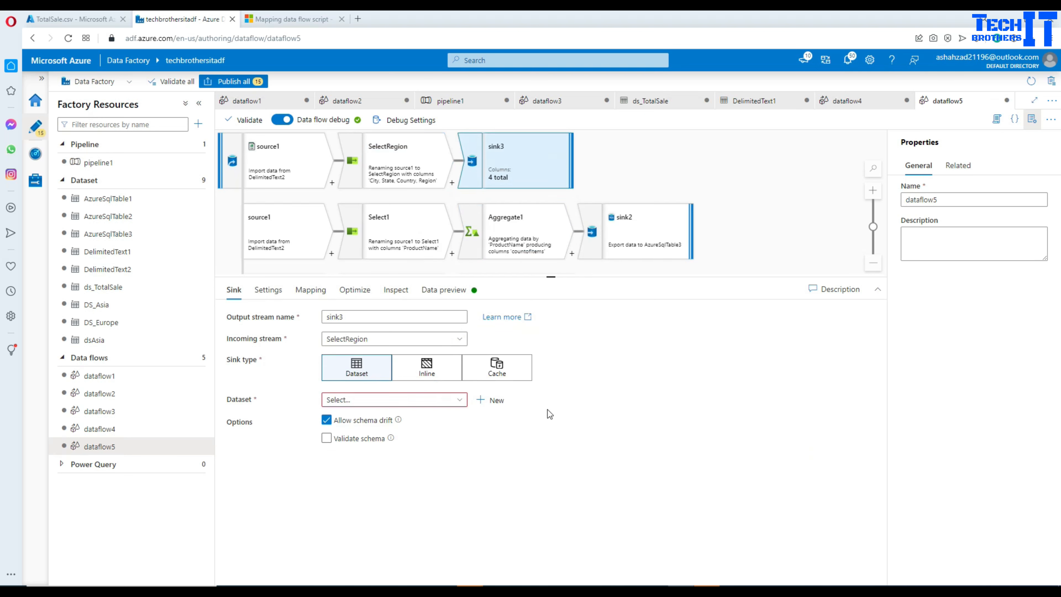
# - Create a new Azure SQL Database dataset for sink3, using linked service AzureSqlDatabase2 and the existing table dbo.Region
pyautogui.click(495, 400)
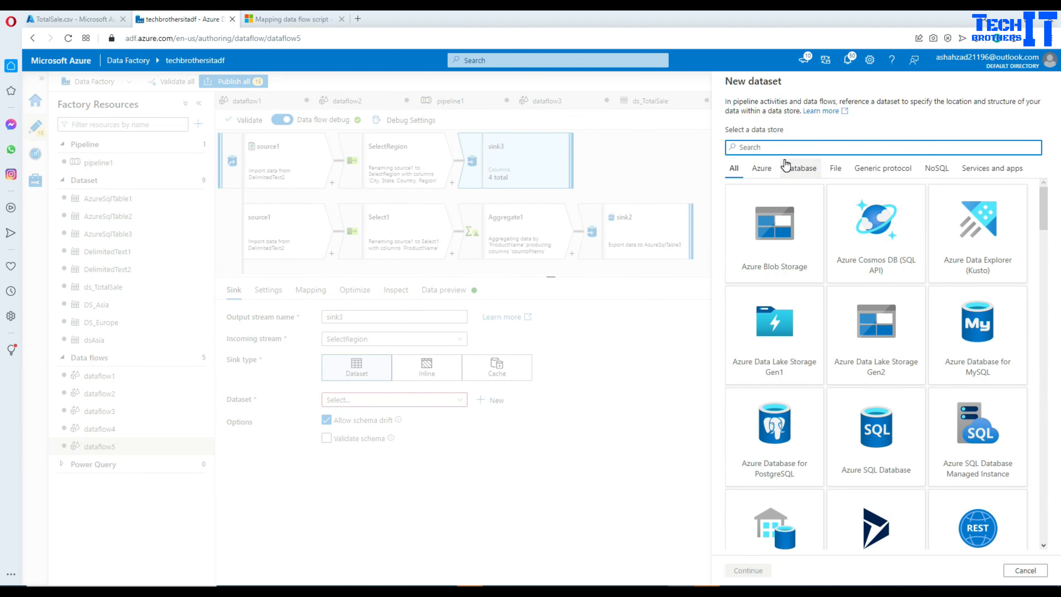
pyautogui.write('azure sql')
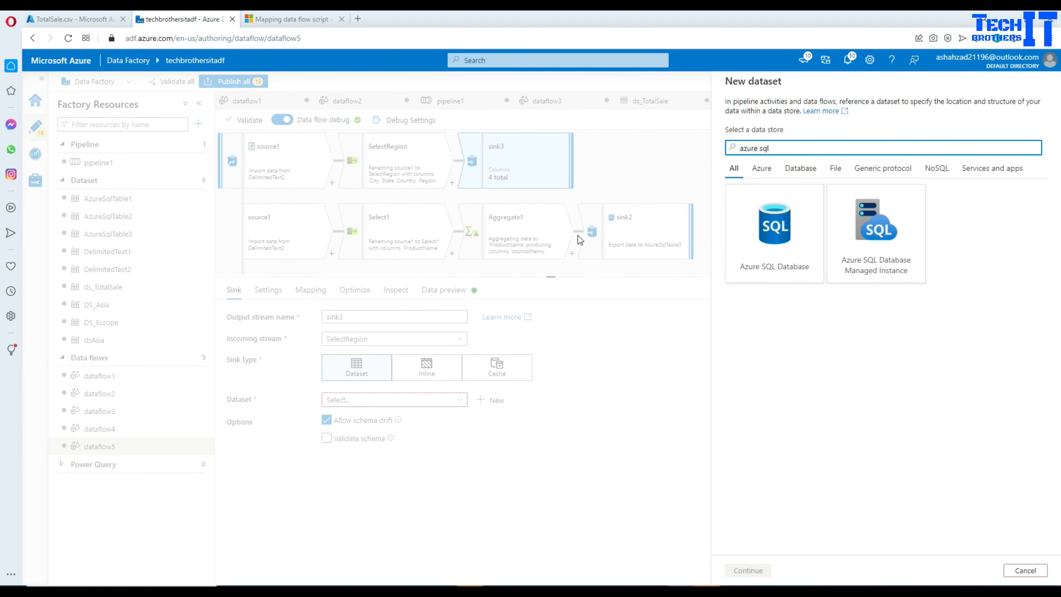
pyautogui.click(736, 211)
pyautogui.click(744, 572)
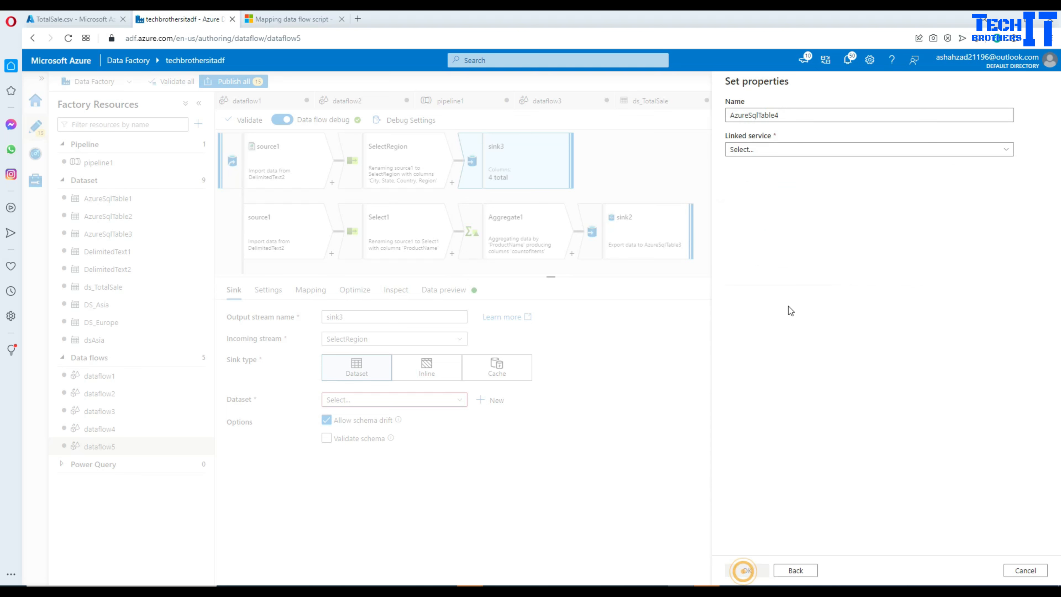
pyautogui.click(768, 150)
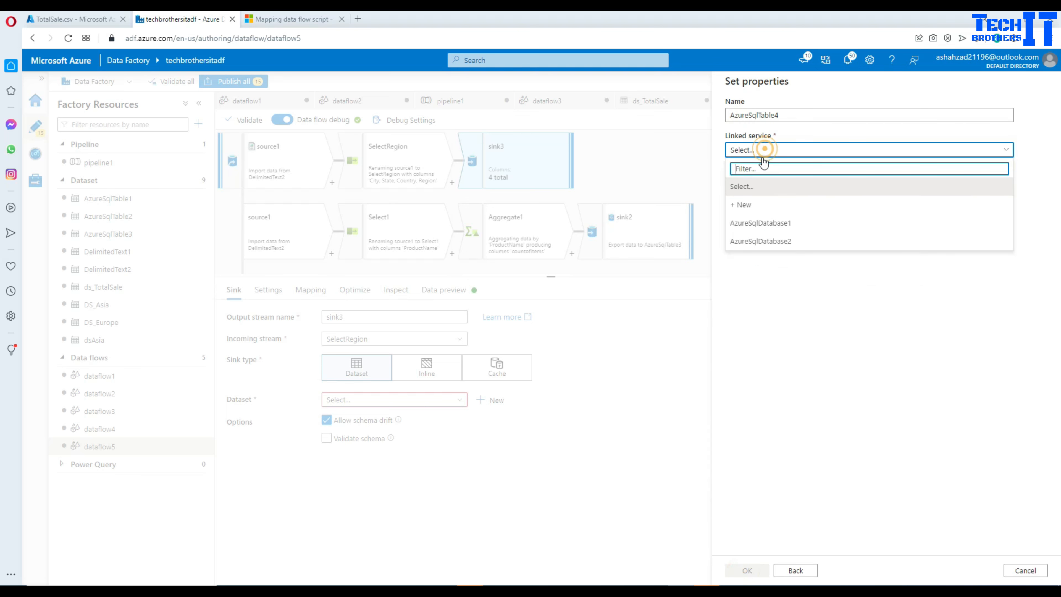
pyautogui.click(775, 240)
pyautogui.click(776, 205)
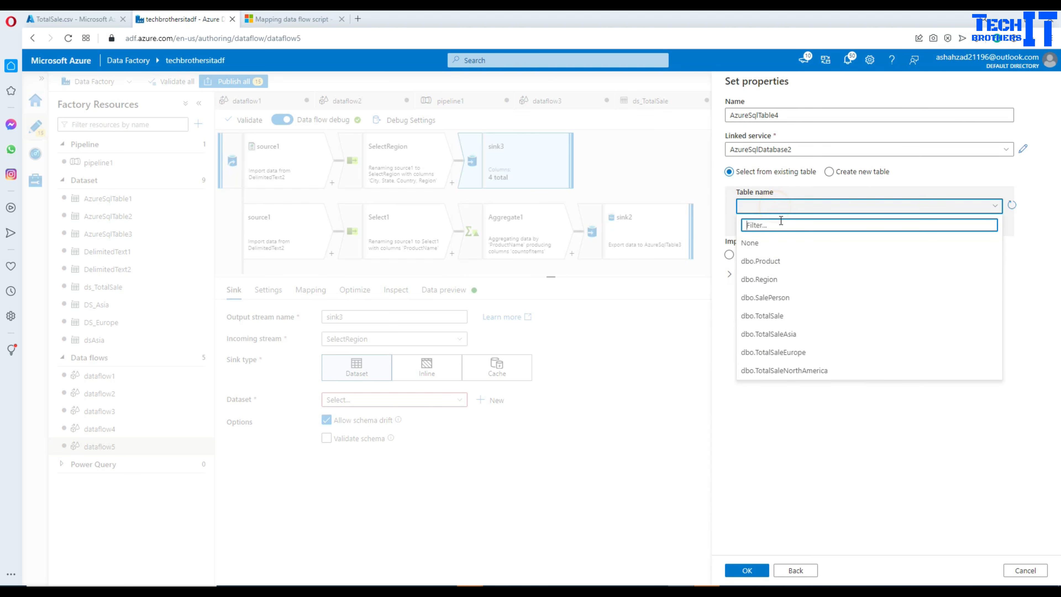
pyautogui.click(767, 283)
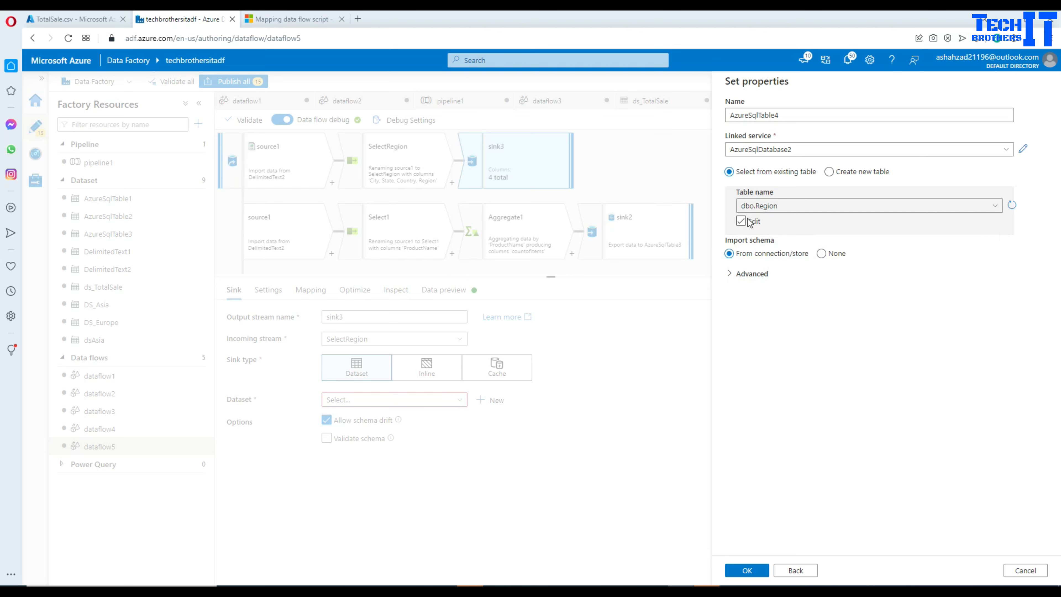
pyautogui.click(745, 571)
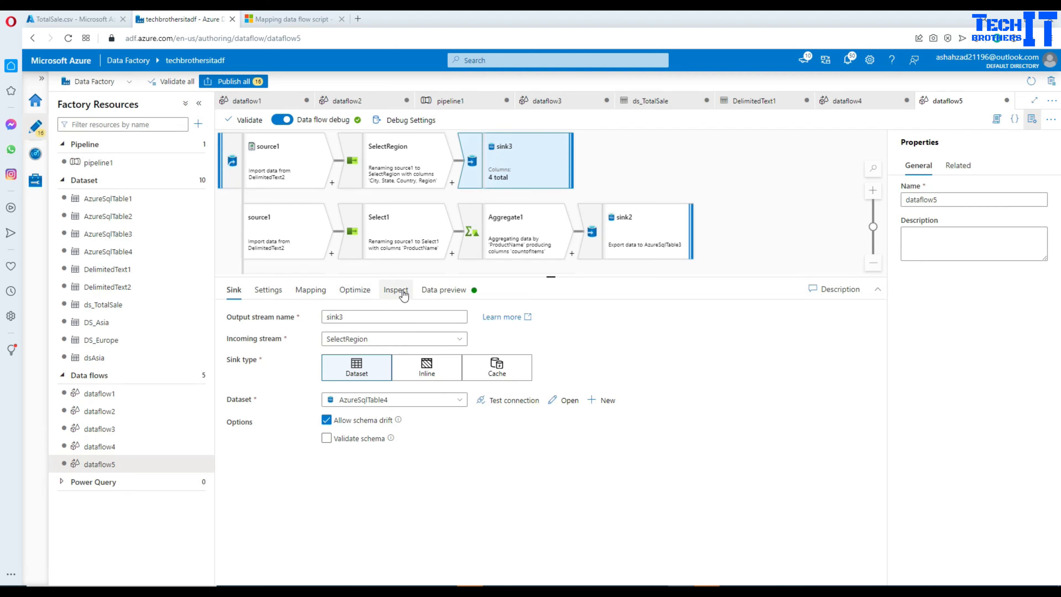
# - Check sink3's individual column mappings with auto mapping off and restore auto mapping
pyautogui.click(324, 298)
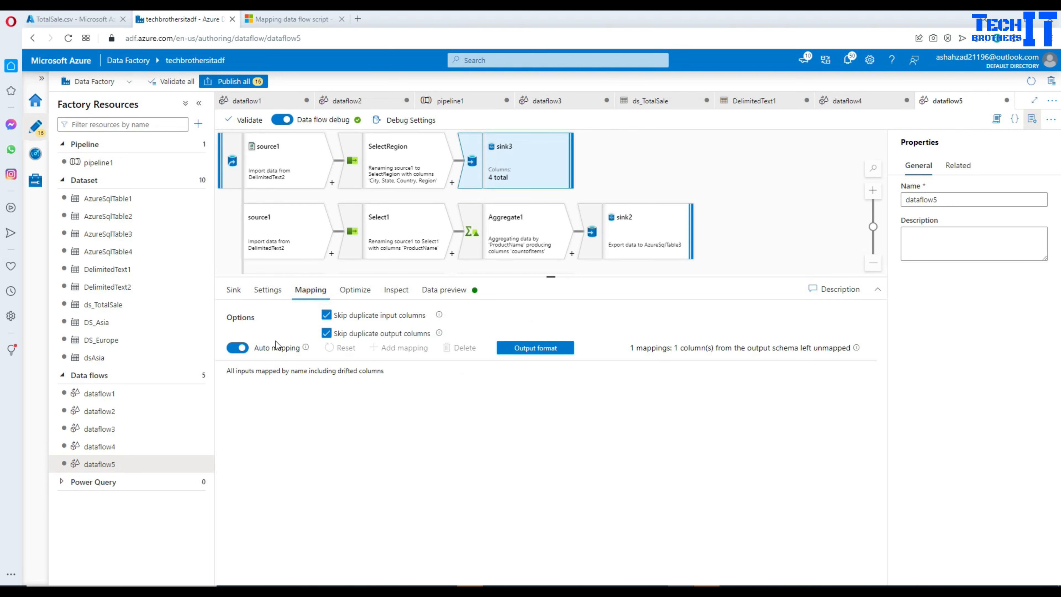
pyautogui.click(238, 348)
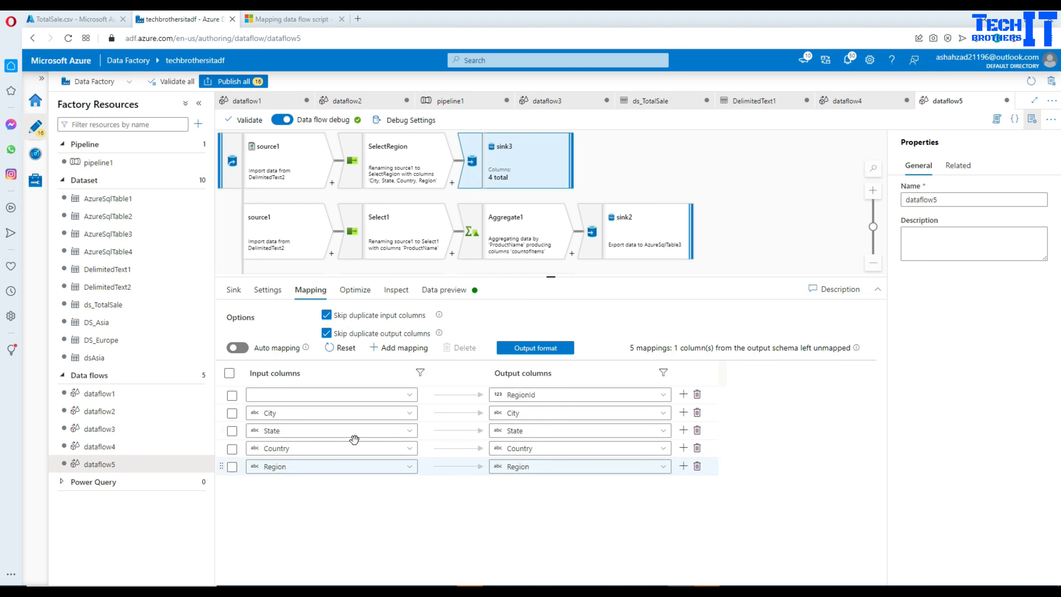
pyautogui.click(406, 402)
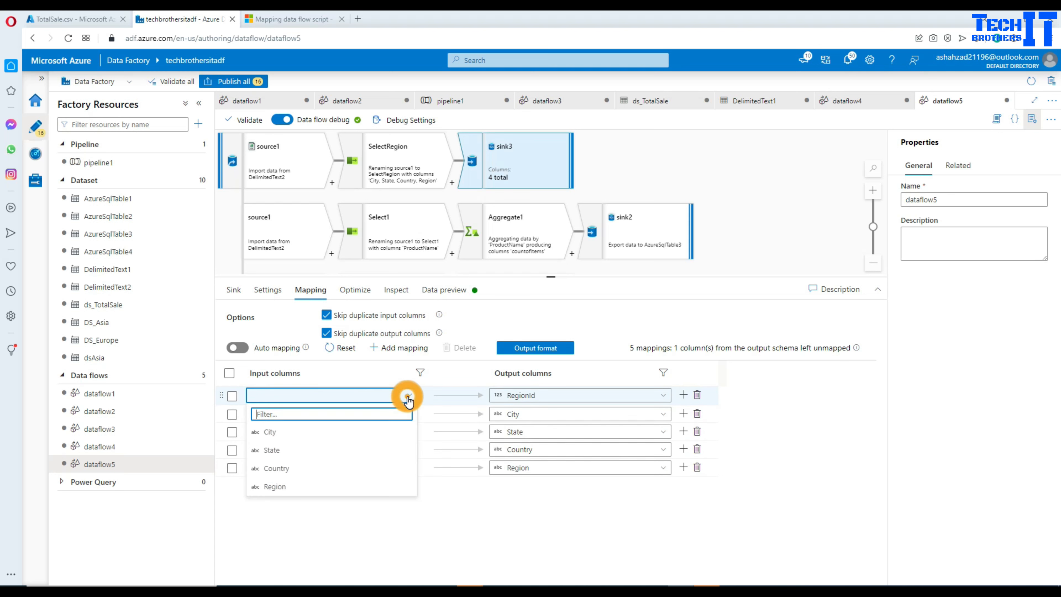
pyautogui.click(471, 498)
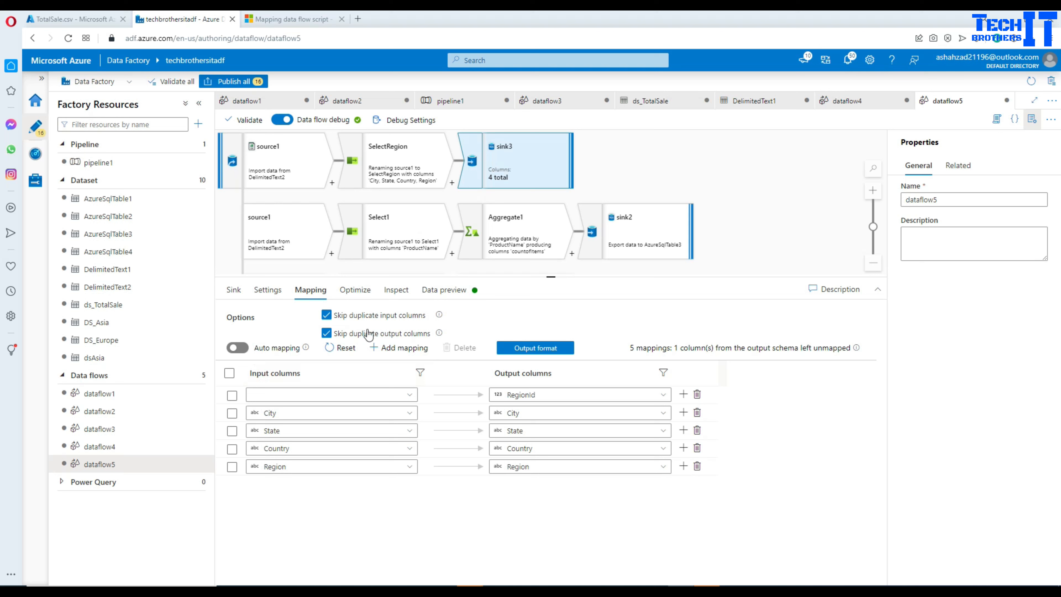
pyautogui.click(244, 354)
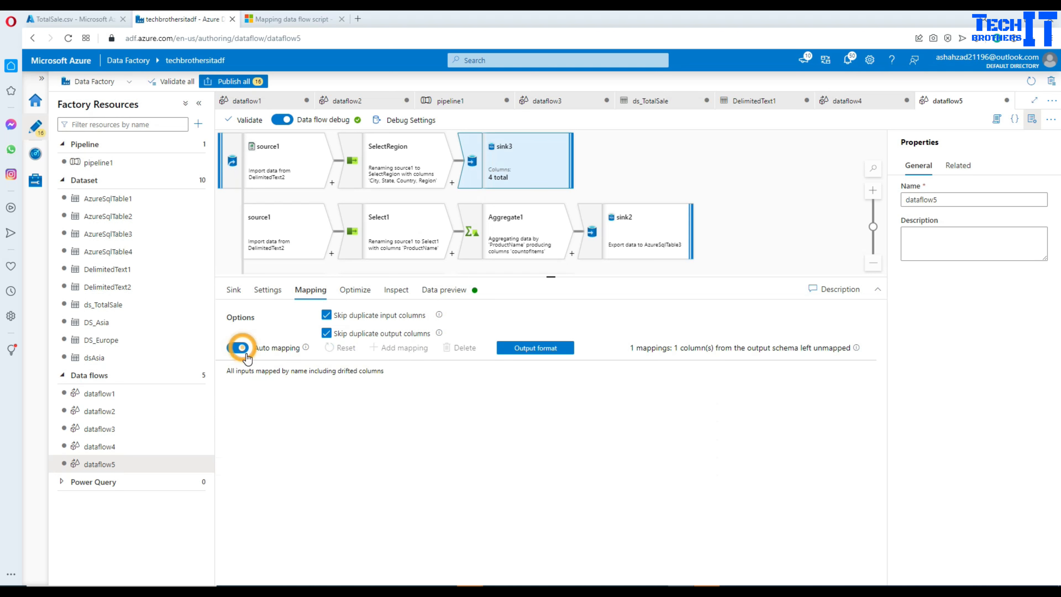
pyautogui.click(237, 349)
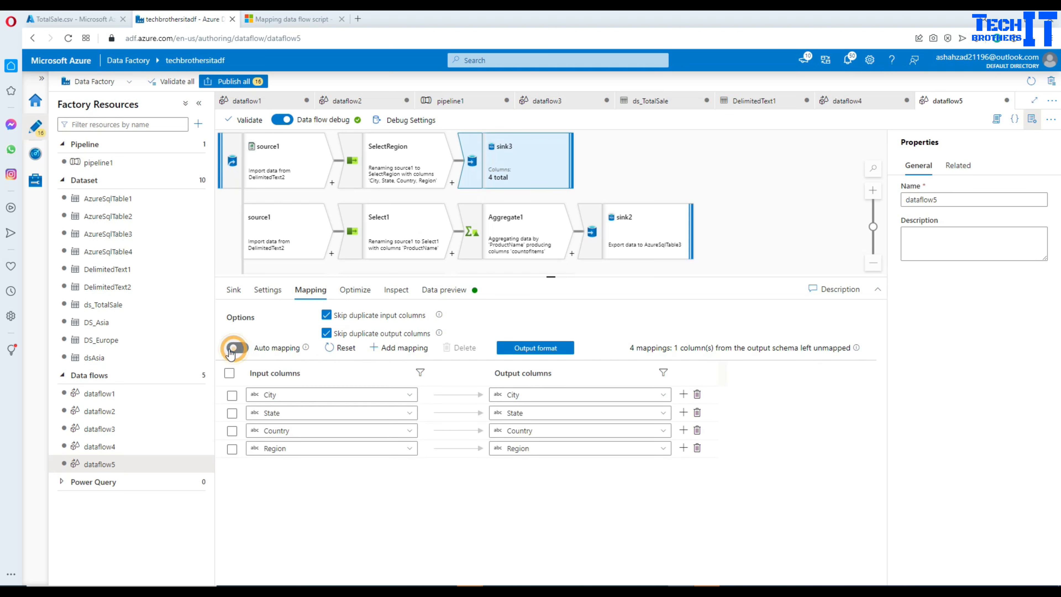
pyautogui.click(237, 349)
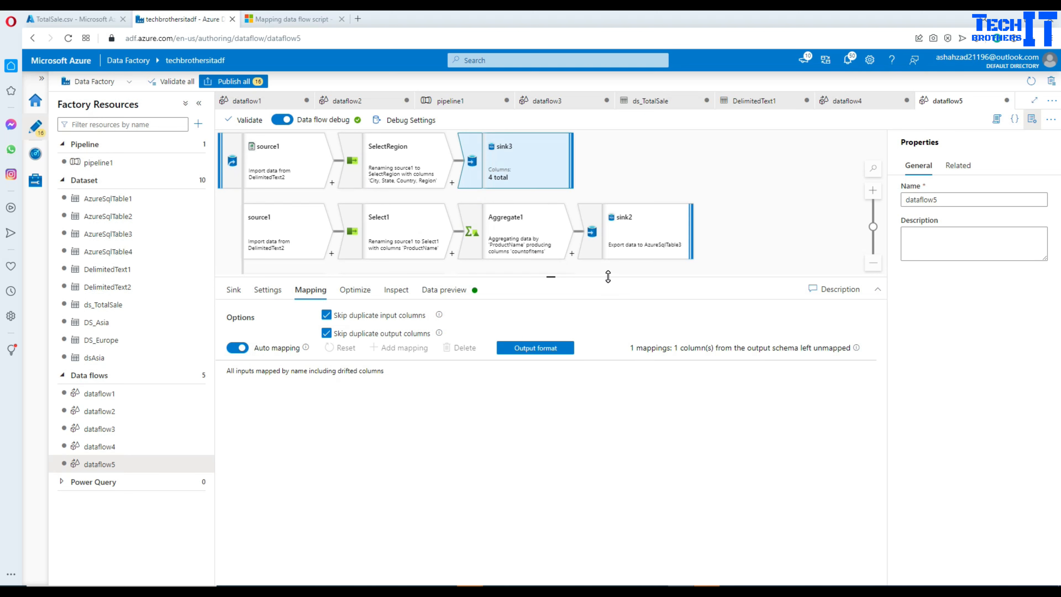
pyautogui.moveTo(610, 279); pyautogui.dragTo(613, 415)
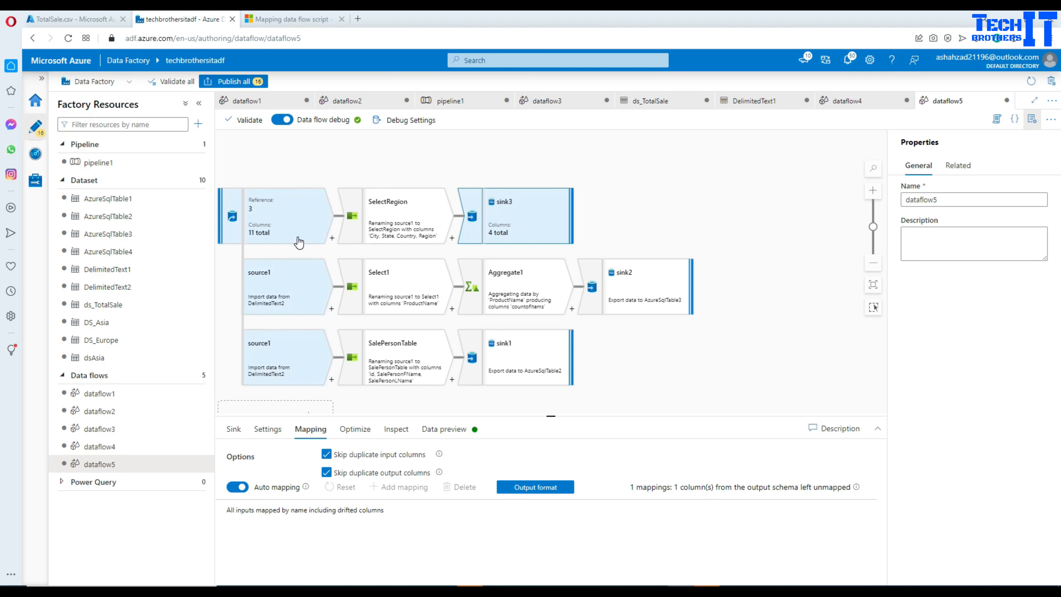
pyautogui.click(332, 308)
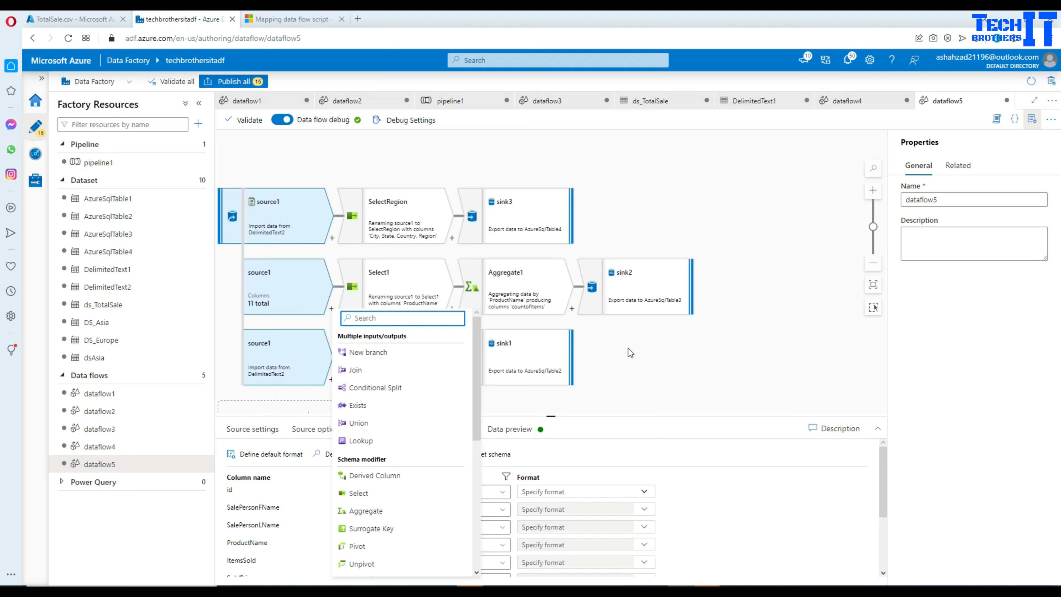
pyautogui.click(613, 364)
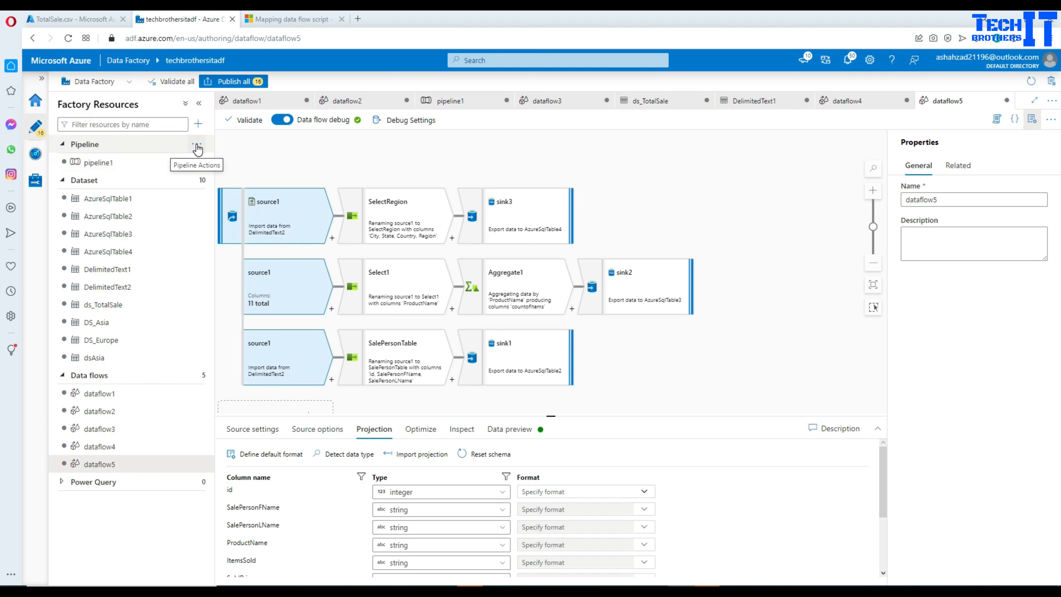
# - Create a new pipeline containing the dataflow5 data flow and start a debug run of it
pyautogui.click(196, 143)
pyautogui.click(237, 164)
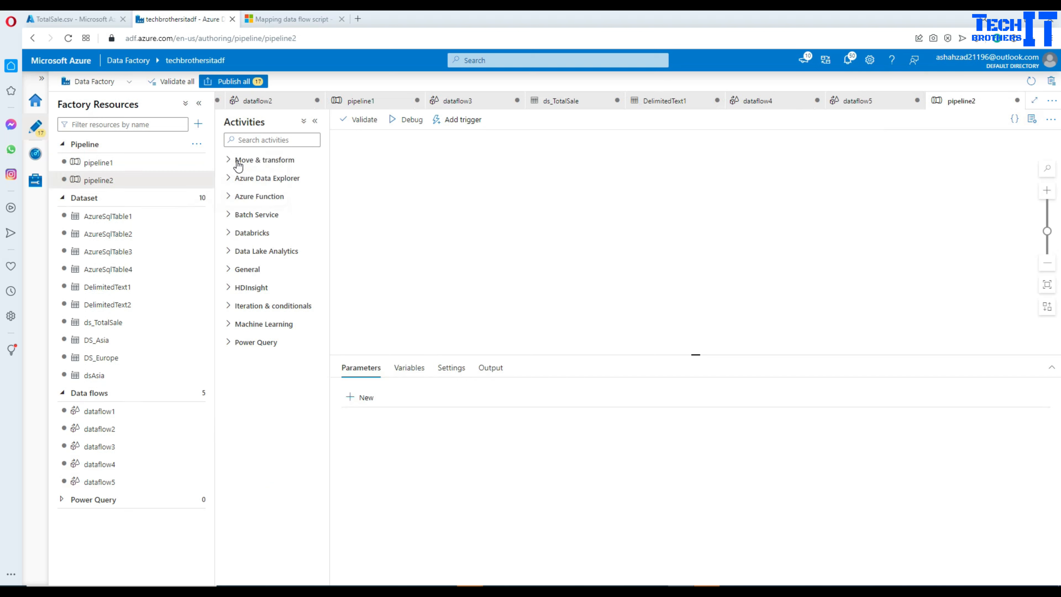
pyautogui.moveTo(89, 487); pyautogui.dragTo(432, 240)
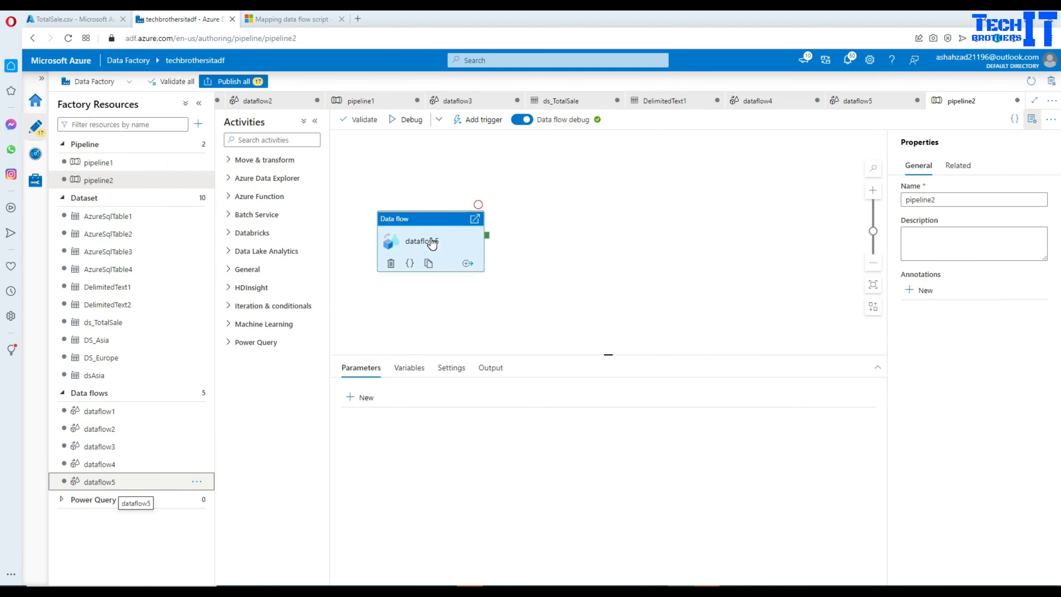
pyautogui.click(408, 120)
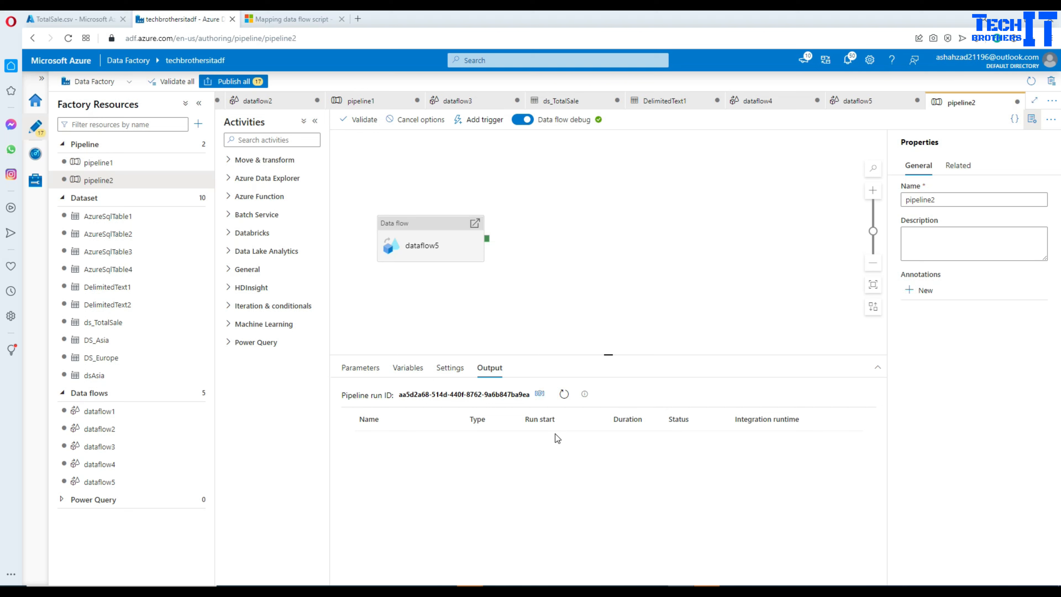
# - Refresh the output of the pipeline2 debug run to check the status of its activity
pyautogui.click(564, 394)
pyautogui.click(564, 394)
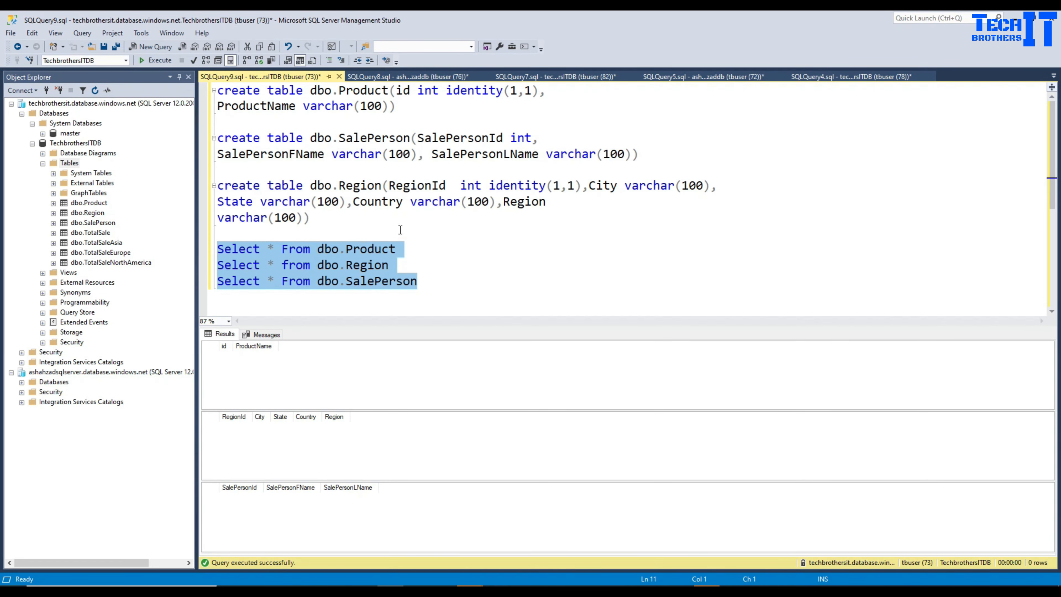
# - In SQL Server Management Studio, run only the select query on dbo.Product and check the loaded ProductName values
pyautogui.click(392, 244)
pyautogui.moveTo(407, 248); pyautogui.dragTo(215, 246)
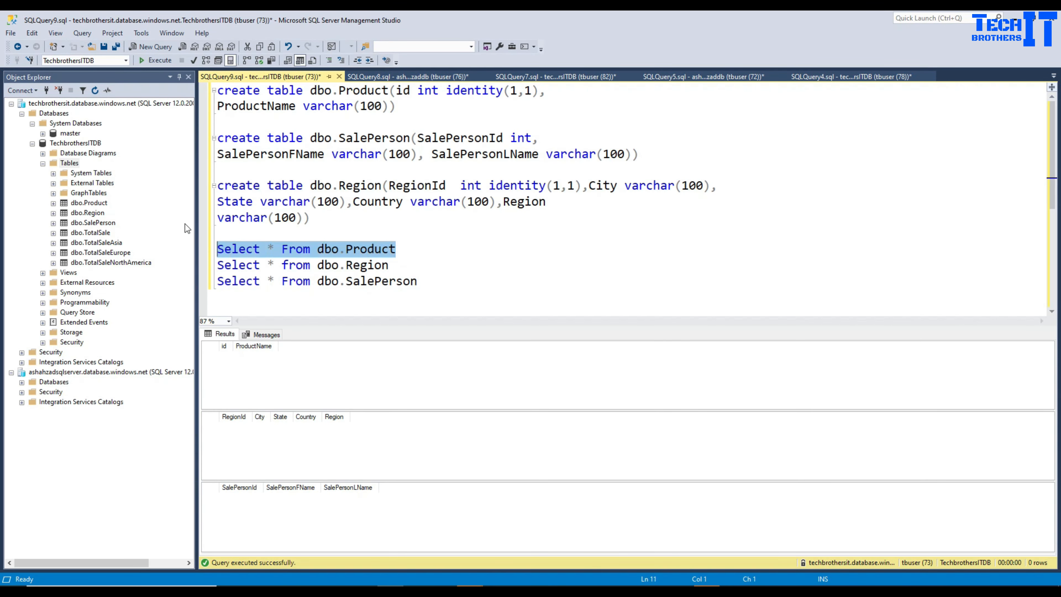
pyautogui.click(154, 62)
pyautogui.click(249, 355)
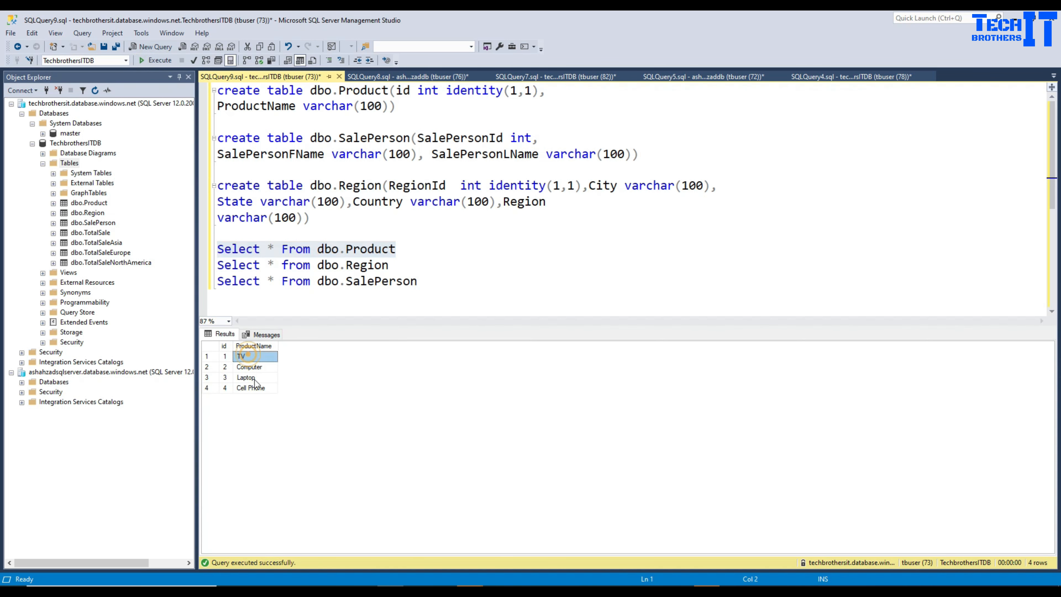
pyautogui.click(252, 368)
pyautogui.click(252, 378)
pyautogui.click(253, 384)
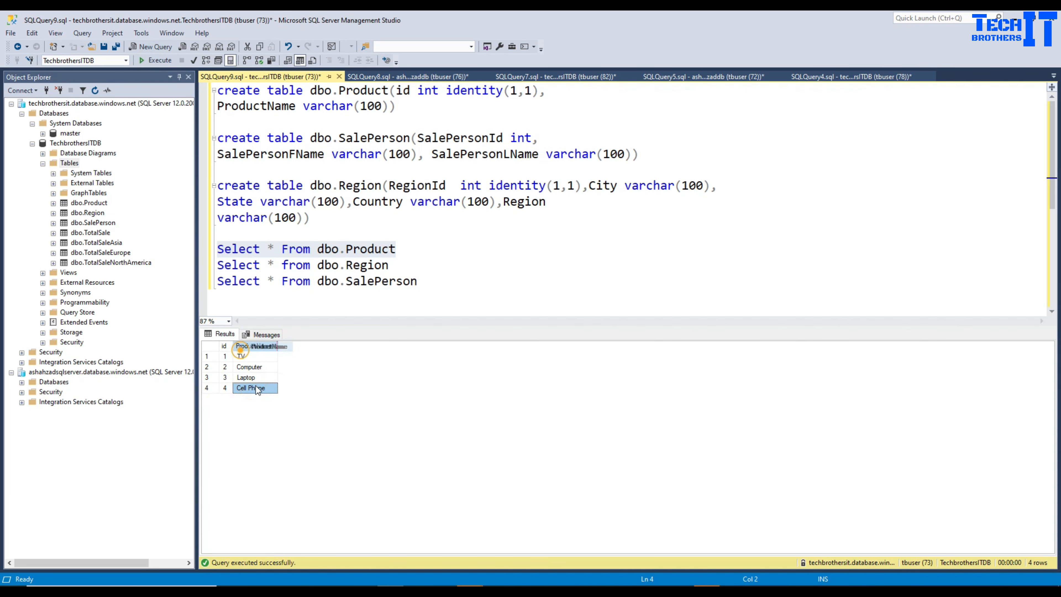
pyautogui.moveTo(246, 356); pyautogui.dragTo(240, 391)
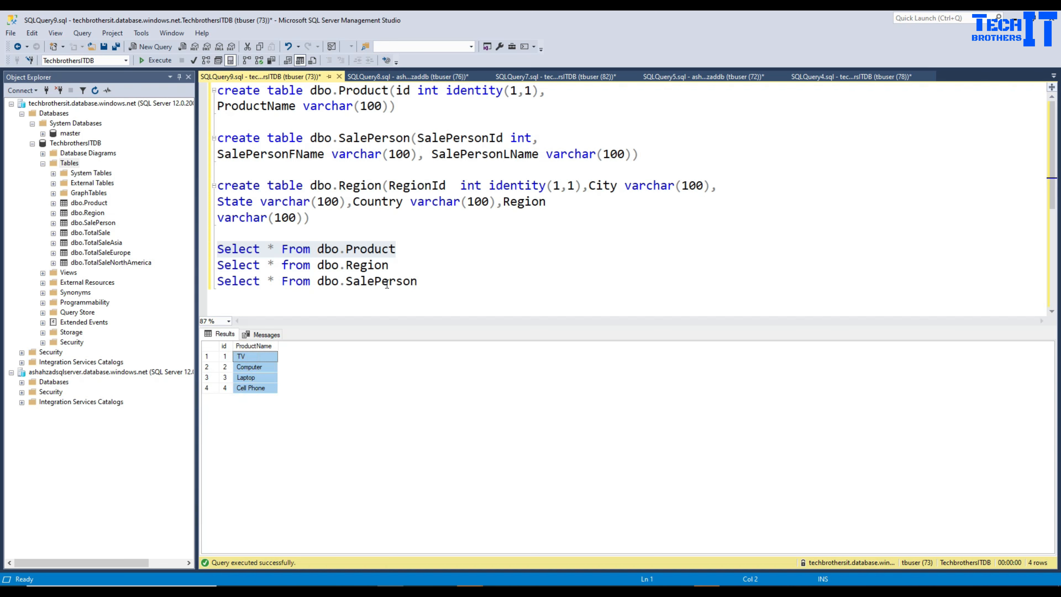
# - Run only the select query on dbo.Region and check the loaded location columns and the RegionId values
pyautogui.moveTo(389, 265); pyautogui.dragTo(217, 265)
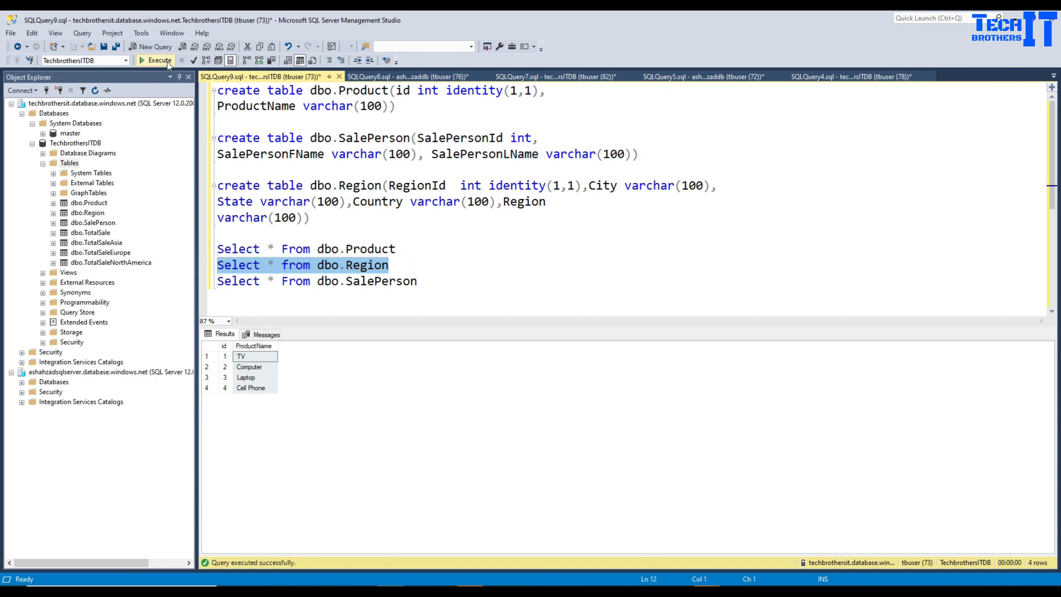
pyautogui.click(158, 60)
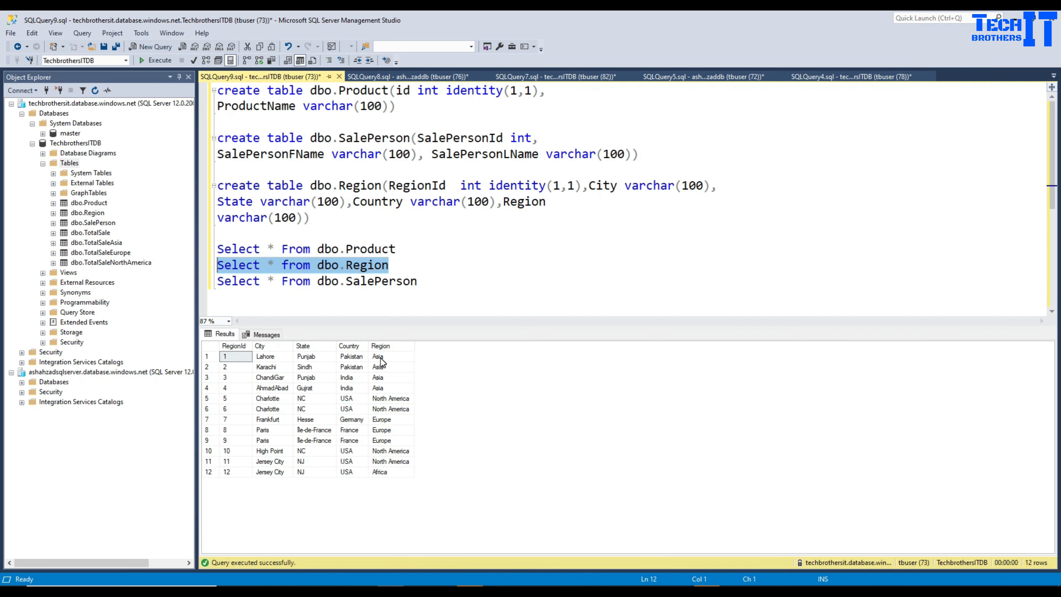
pyautogui.moveTo(381, 358); pyautogui.dragTo(349, 388)
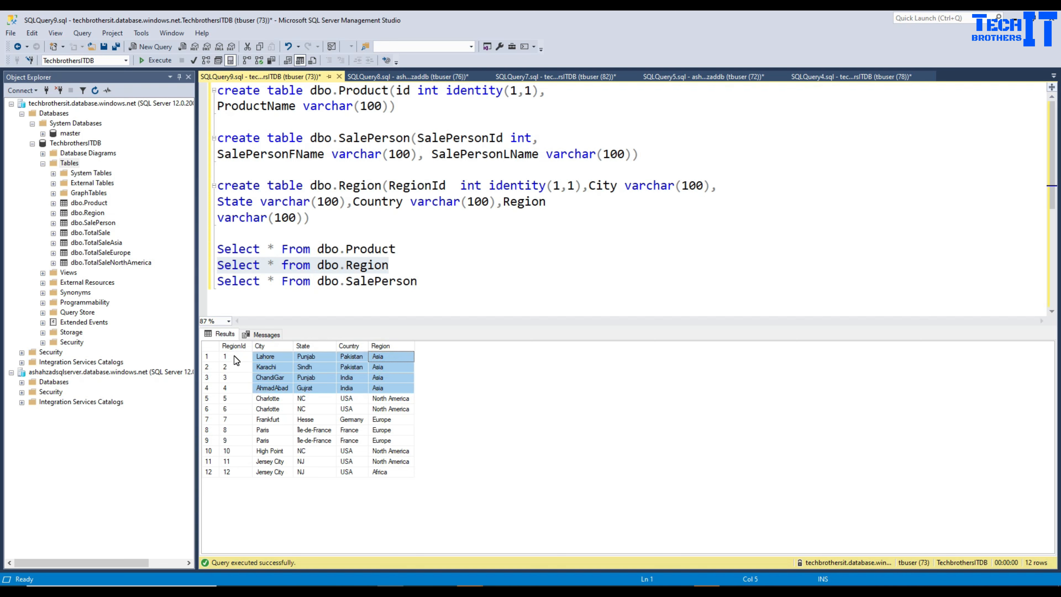
pyautogui.moveTo(234, 356); pyautogui.dragTo(240, 462)
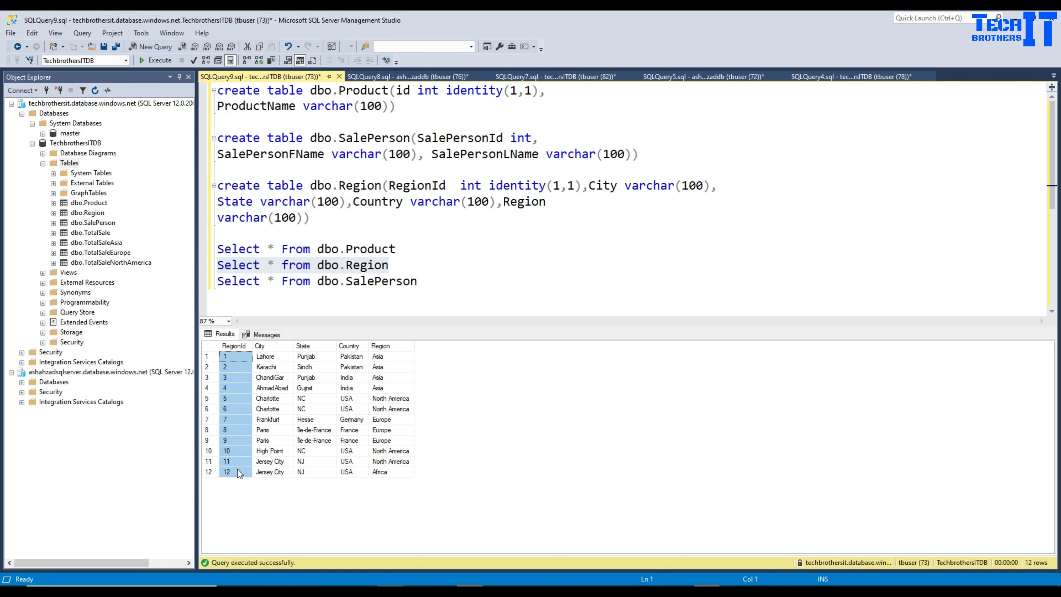
# - Run only the select query on dbo.SalePerson and check the SalePersonId values and the first and last name columns
pyautogui.click(389, 281)
pyautogui.moveTo(418, 281); pyautogui.dragTo(217, 280)
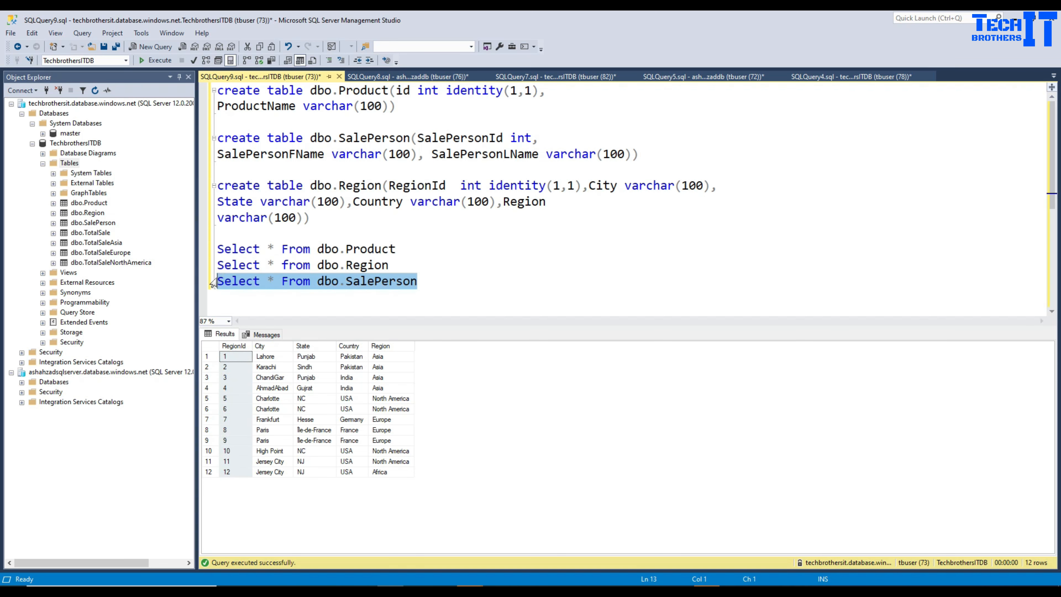
pyautogui.click(160, 59)
pyautogui.click(328, 366)
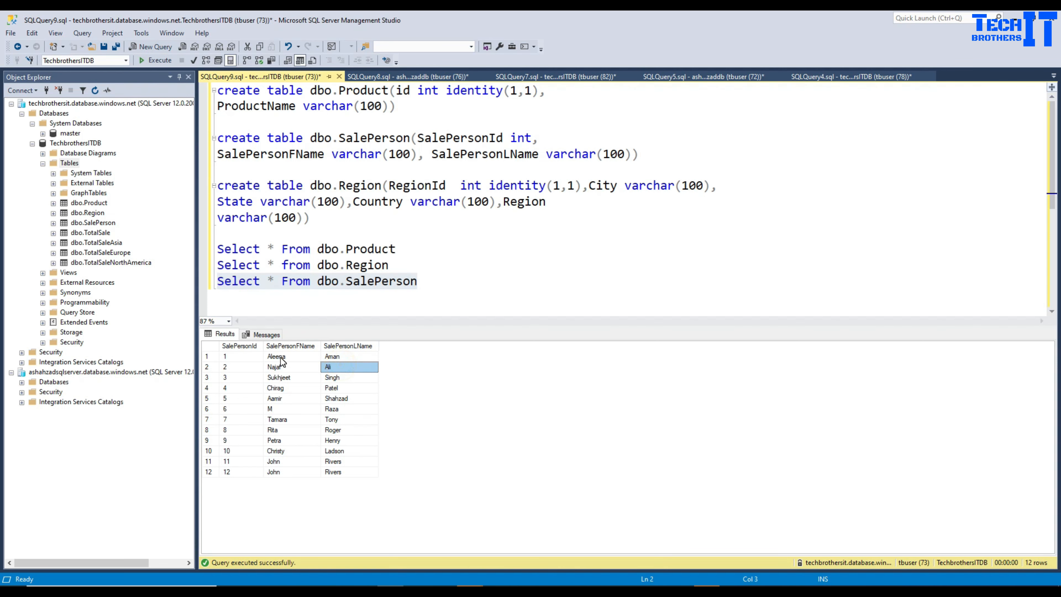
pyautogui.moveTo(236, 356); pyautogui.dragTo(230, 483)
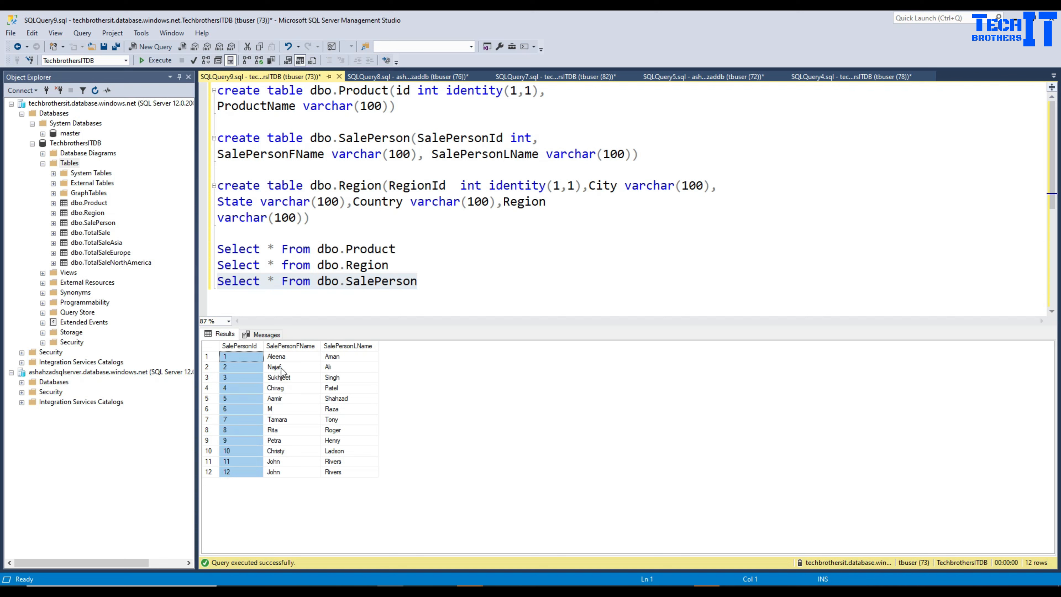
pyautogui.moveTo(285, 360); pyautogui.dragTo(354, 472)
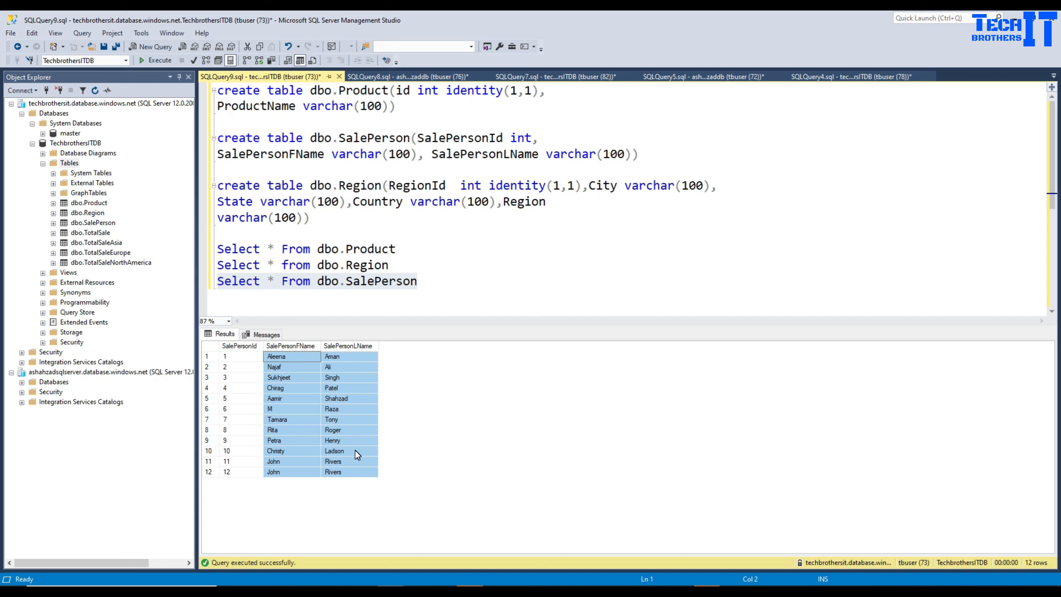
pyautogui.click(448, 218)
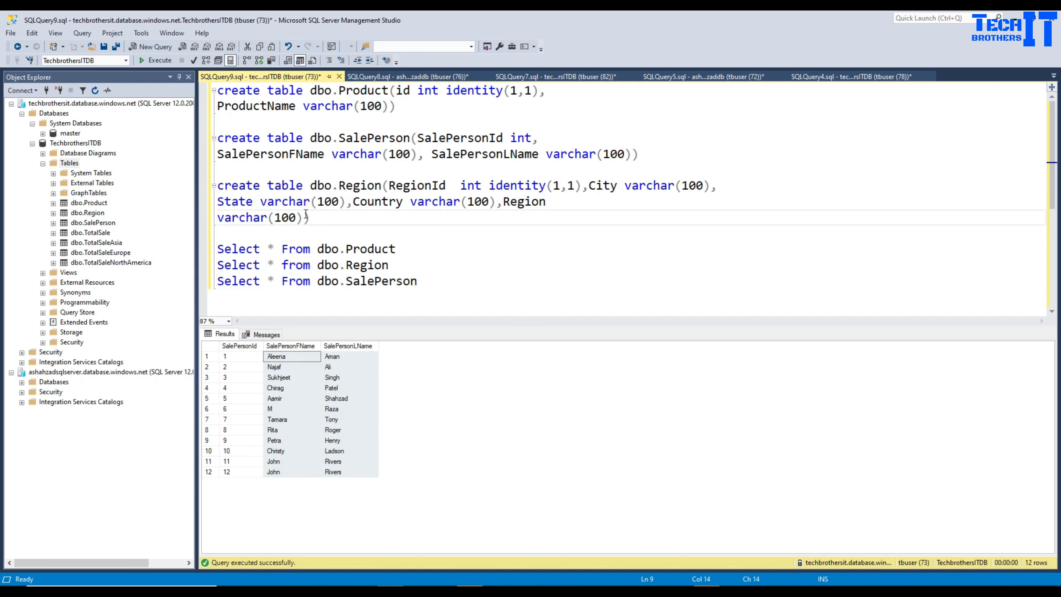